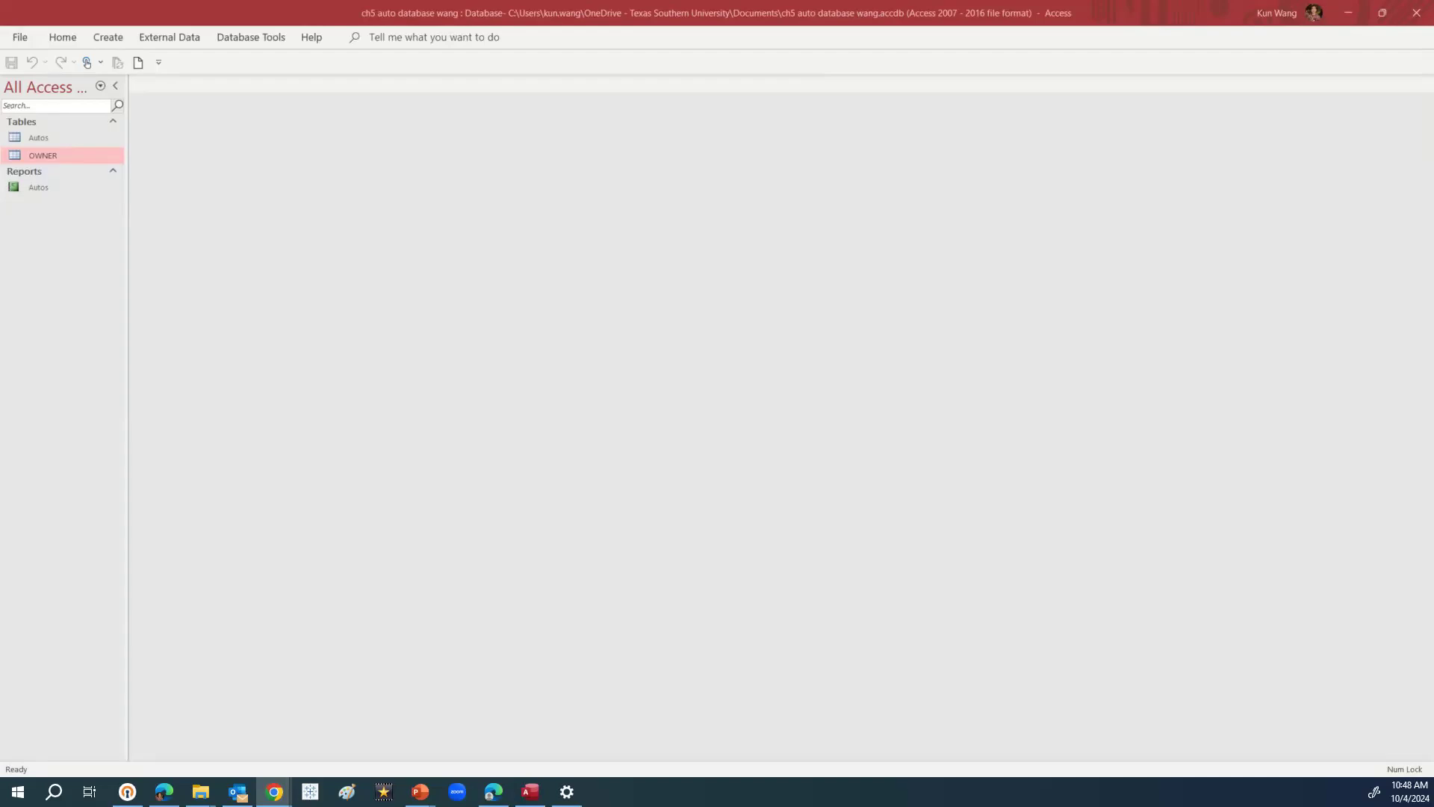
Open the Autos and OWNER tables and switch between their datasheets to review them
{"action": "double_click", "coordinate": [54, 139]}
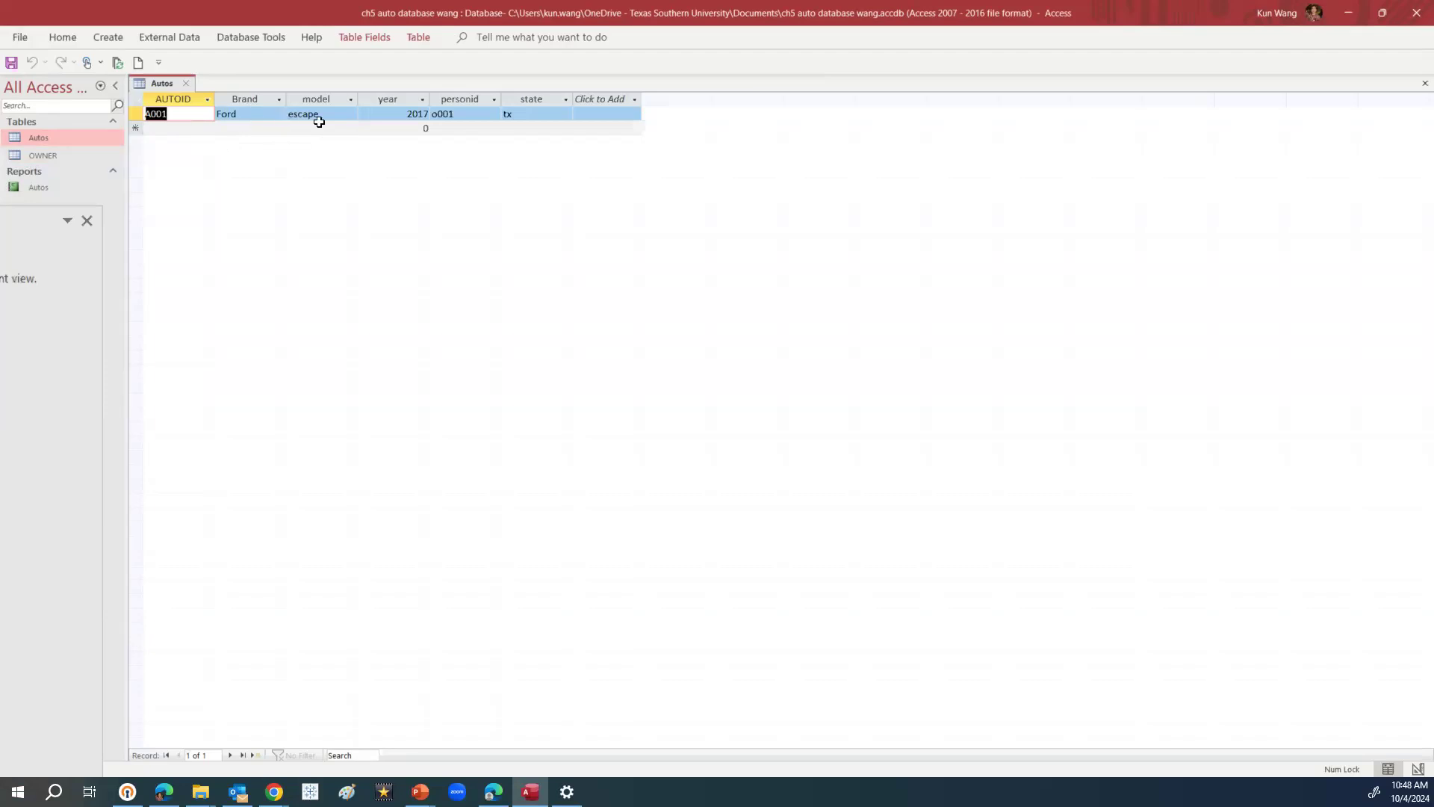
{"action": "double_click", "coordinate": [54, 155]}
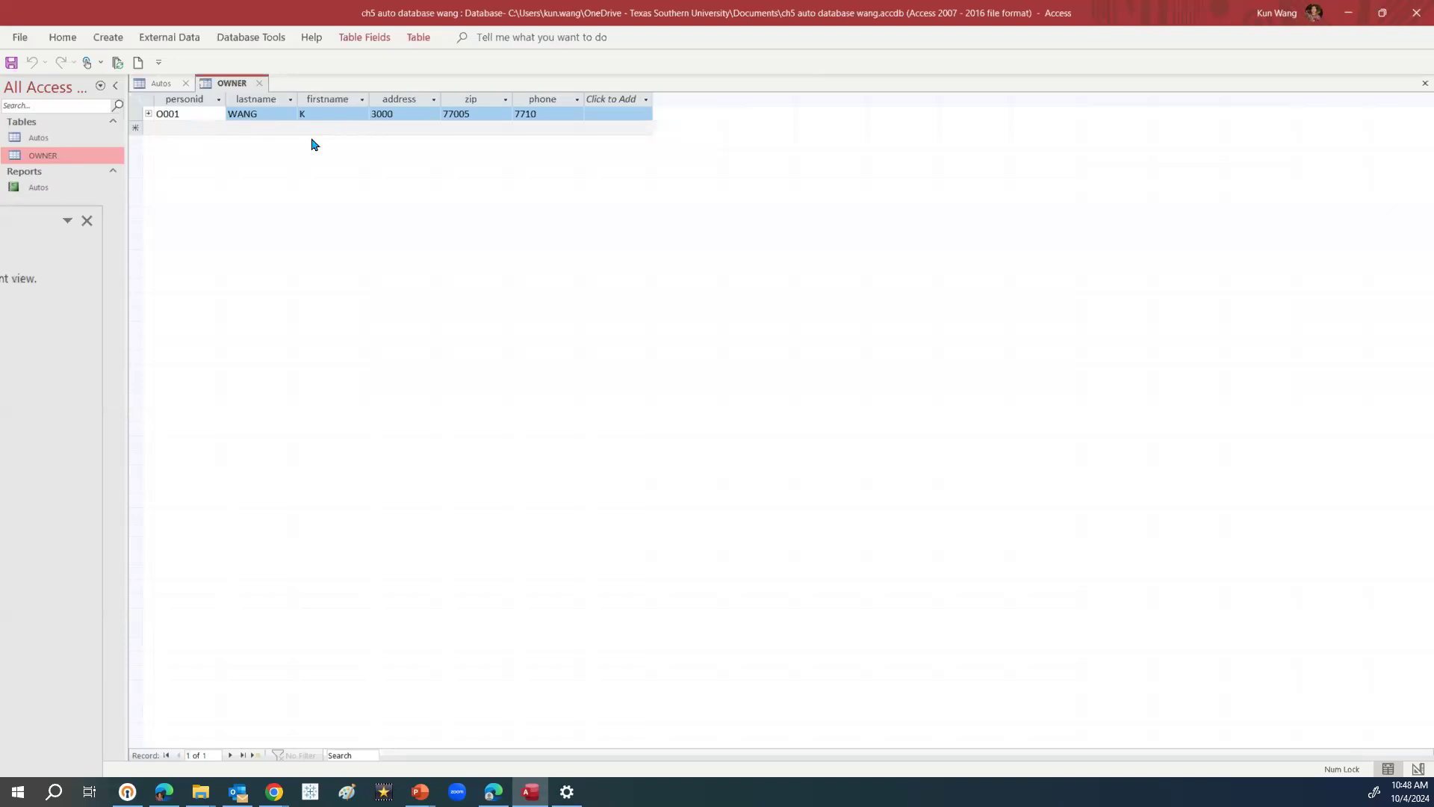
{"action": "left_click", "coordinate": [66, 142]}
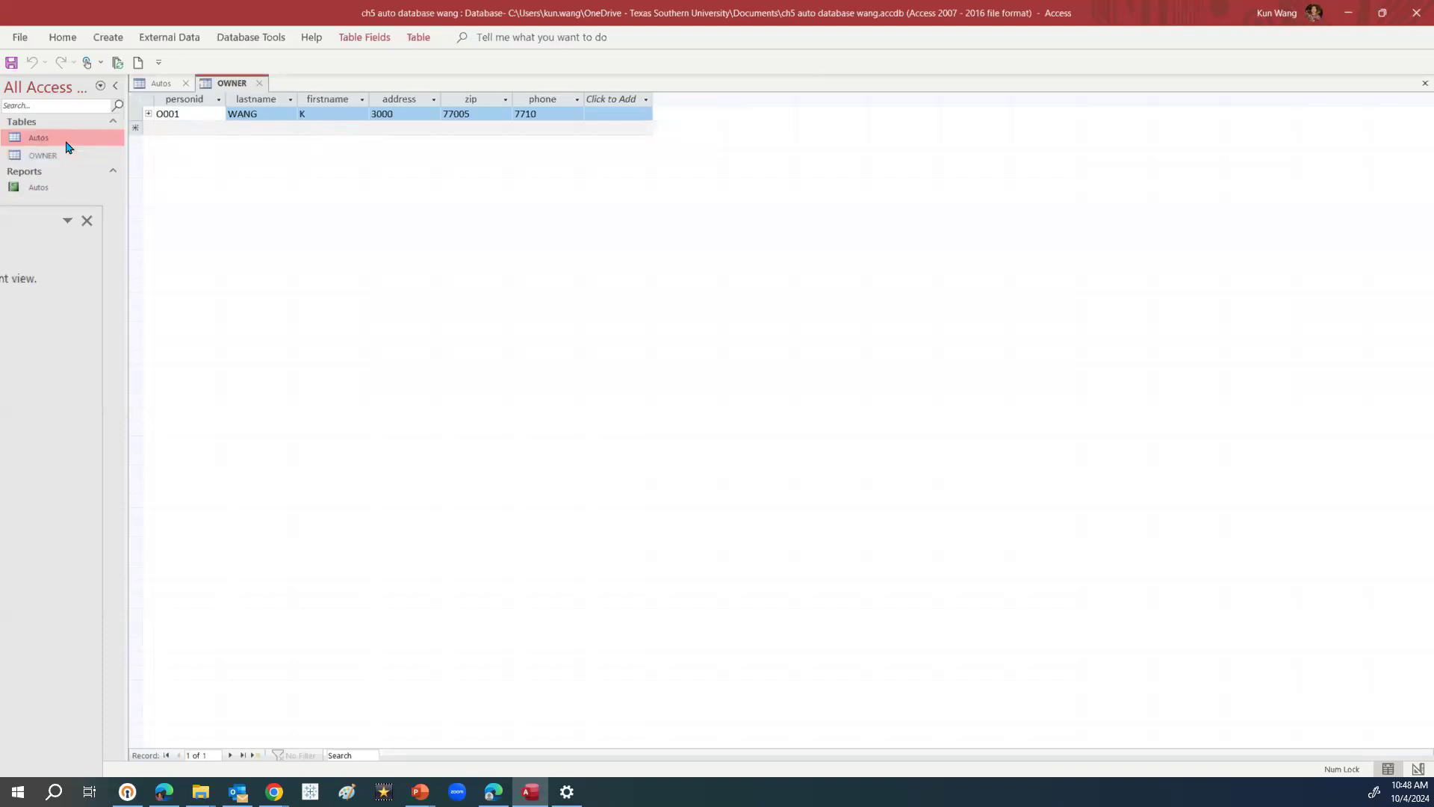
{"action": "left_click", "coordinate": [166, 85]}
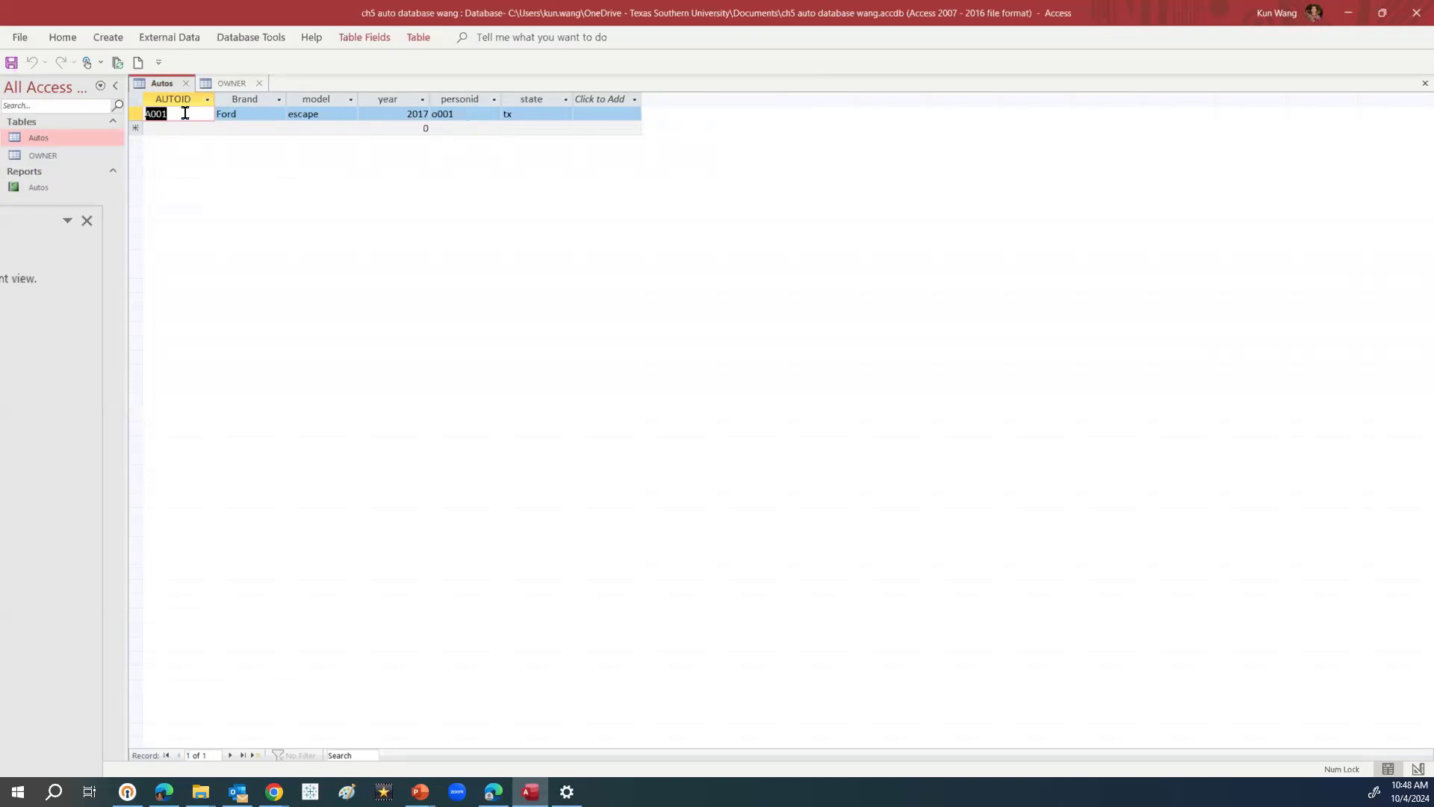
{"action": "left_click", "coordinate": [236, 85]}
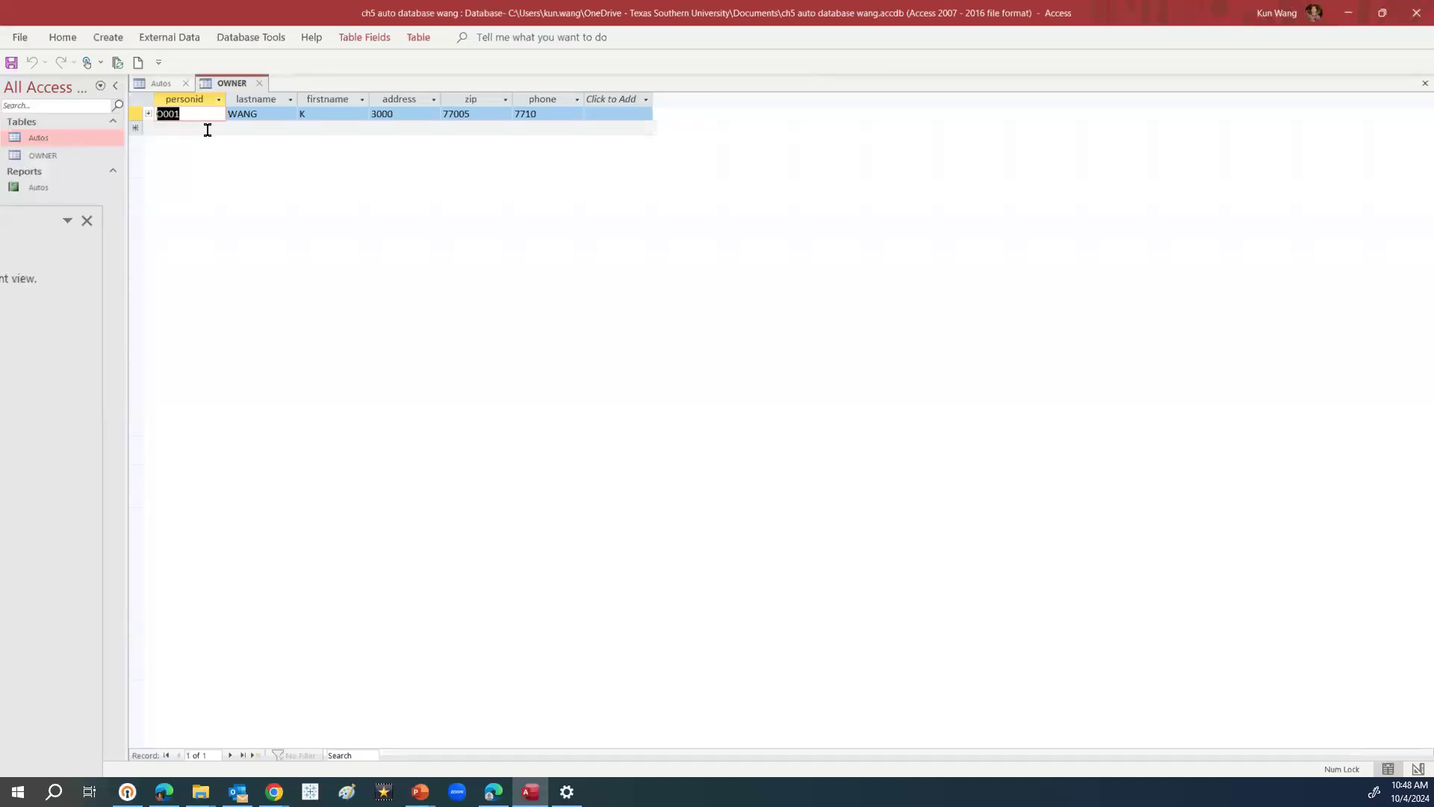
Close both tables and create a new blank table from the Create tab
{"action": "left_click", "coordinate": [260, 84]}
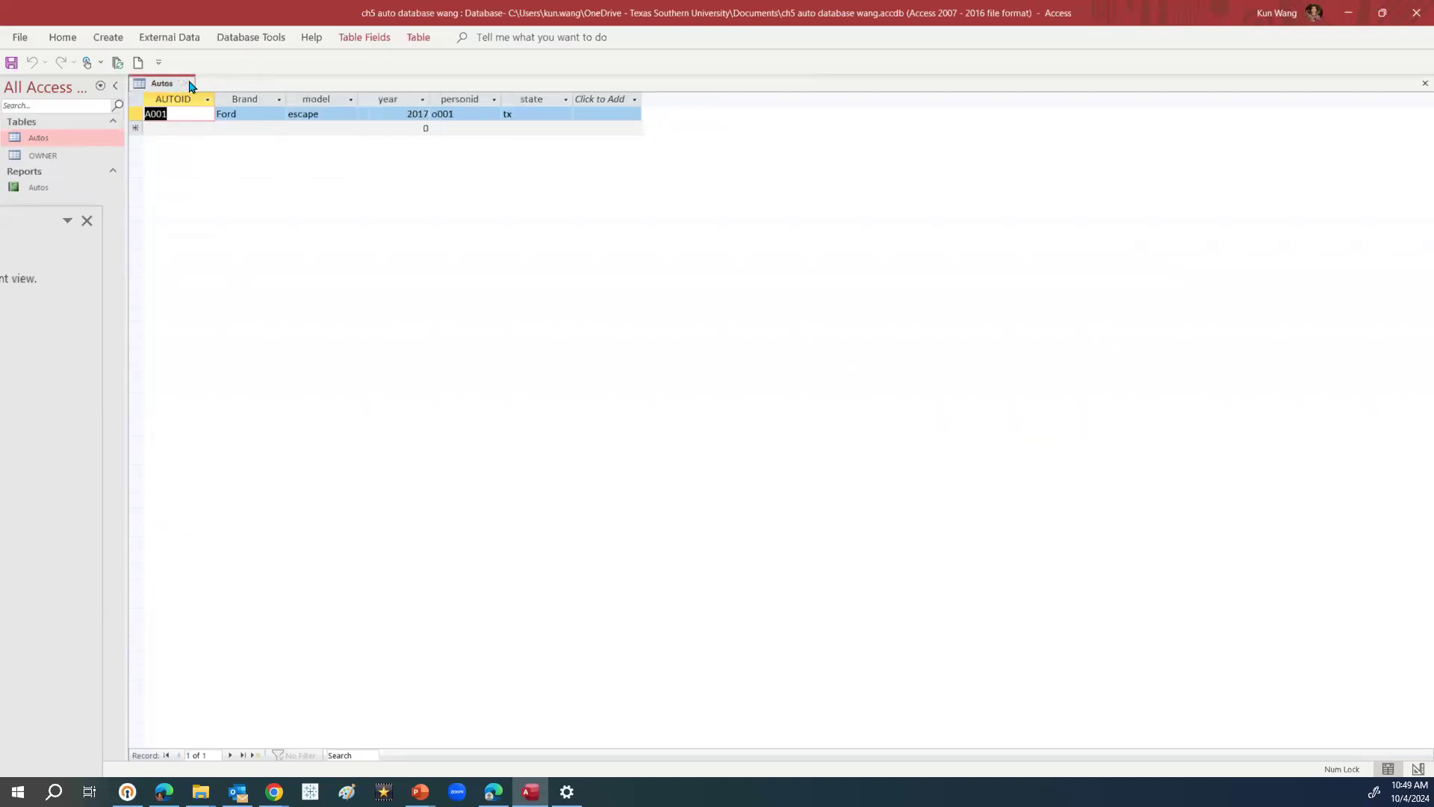
{"action": "left_click", "coordinate": [189, 83]}
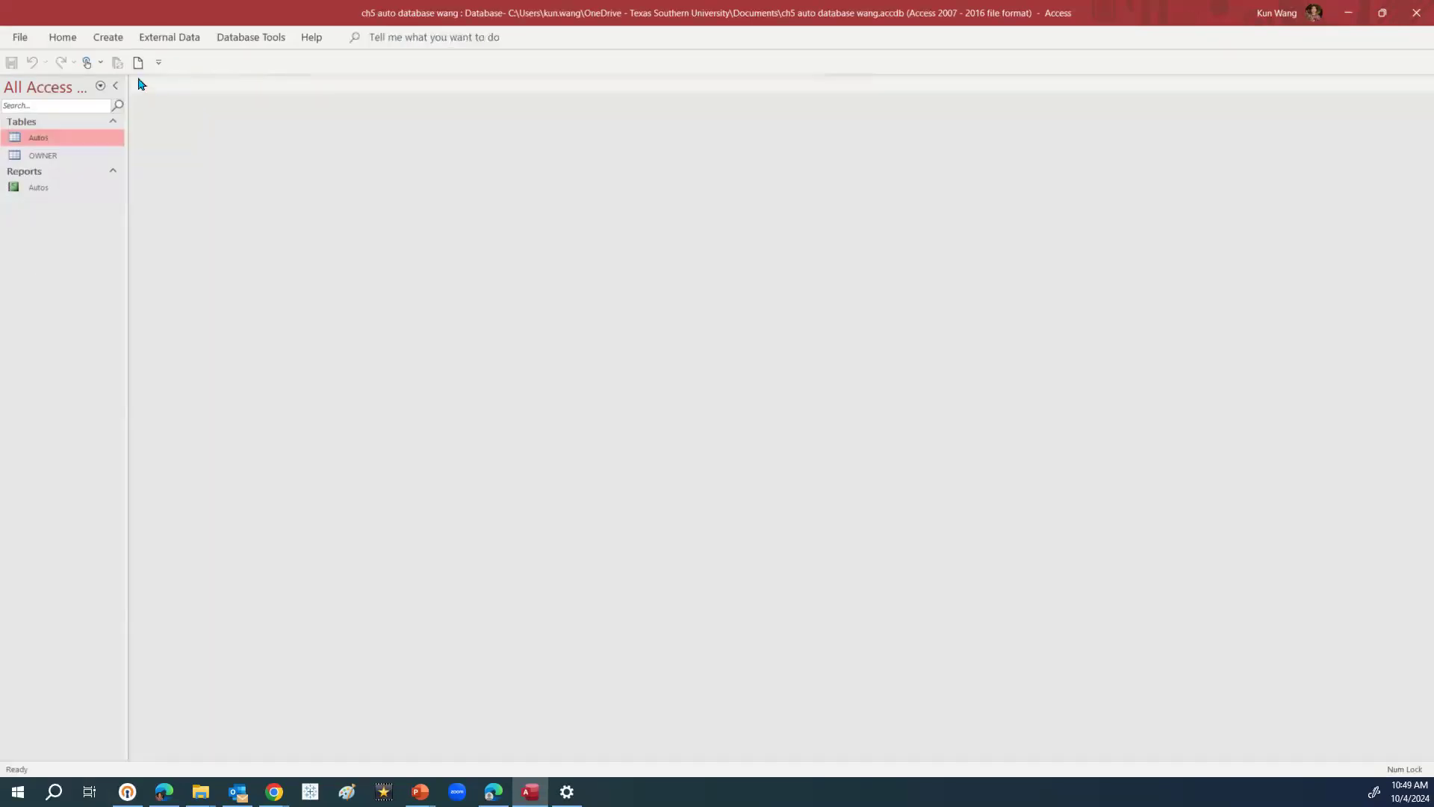
{"action": "left_click", "coordinate": [109, 41]}
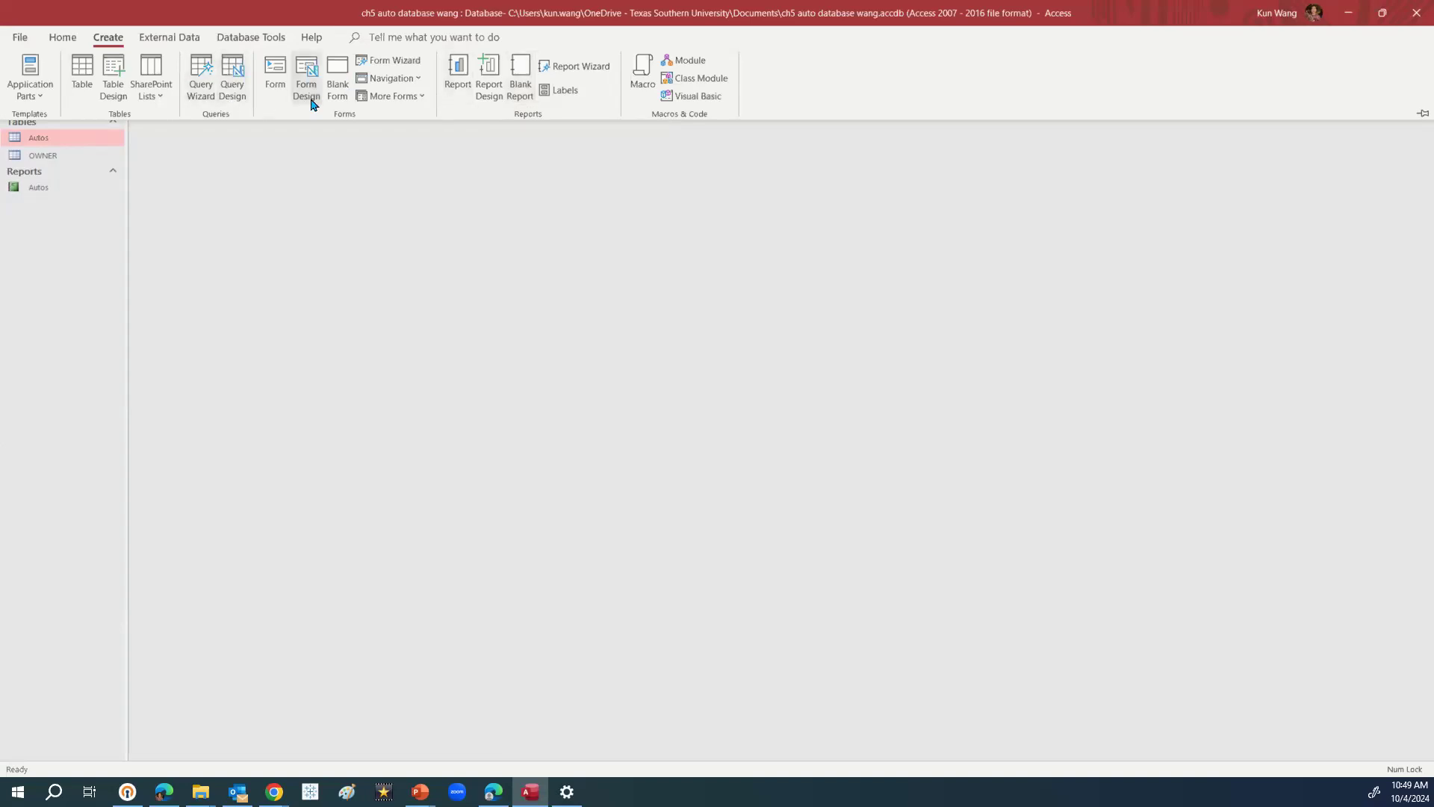
{"action": "left_click", "coordinate": [91, 89]}
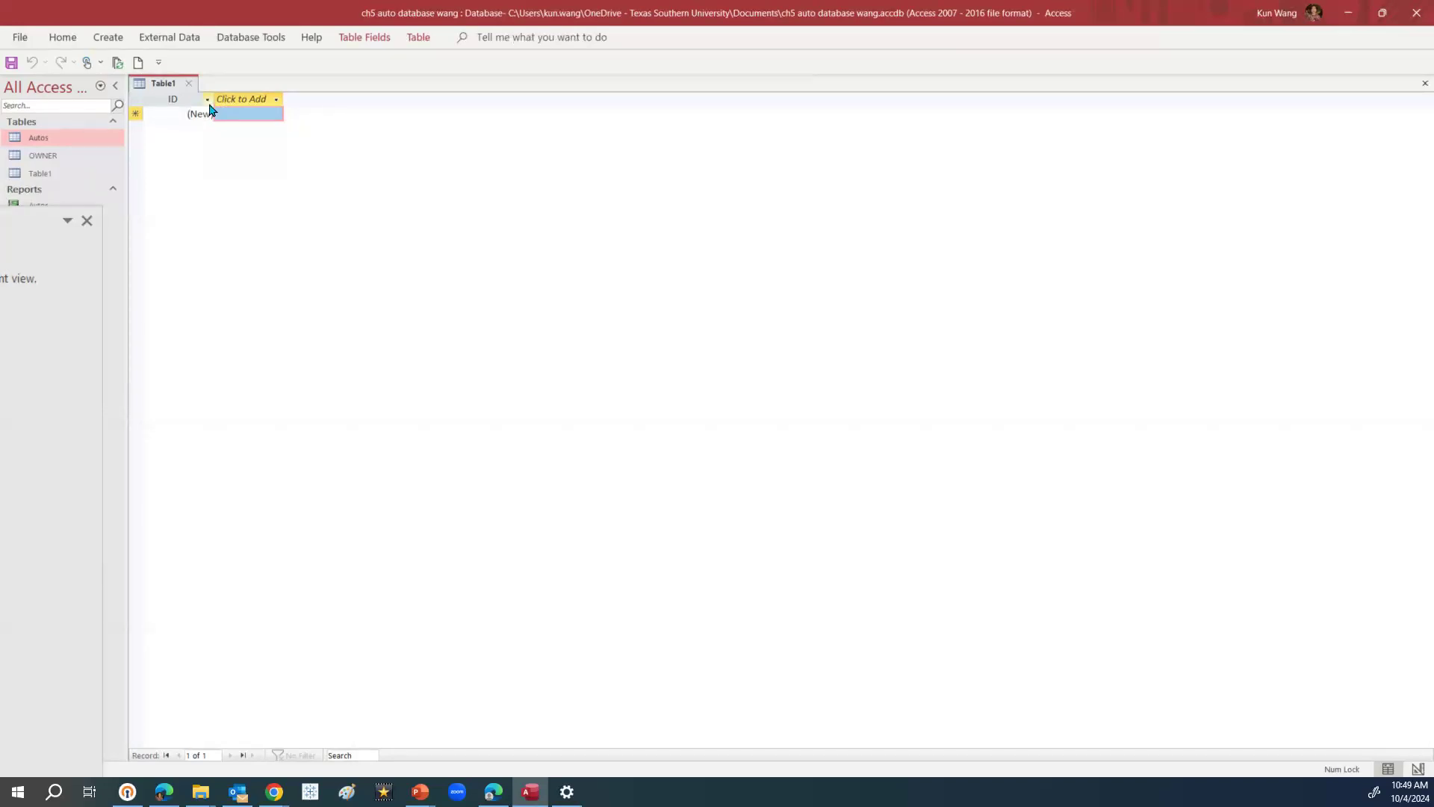
Rename the ID field to DealerID
{"action": "double_click", "coordinate": [187, 97]}
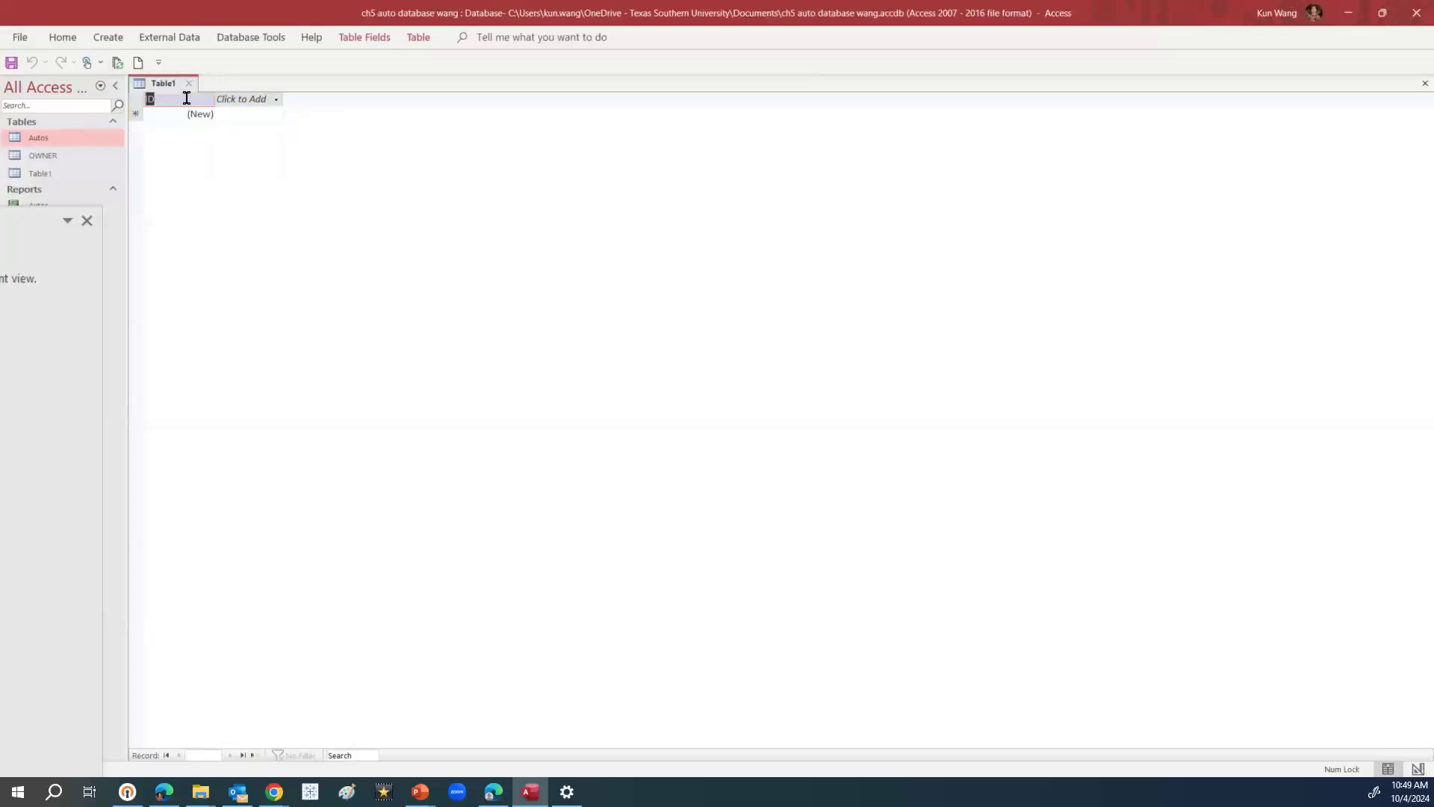
{"action": "key", "text": "BackSpace"}
{"action": "key", "text": "Caps_Lock"}
{"action": "type", "text": "D"}
{"action": "key", "text": "Caps_Lock"}
{"action": "type", "text": "earl"}
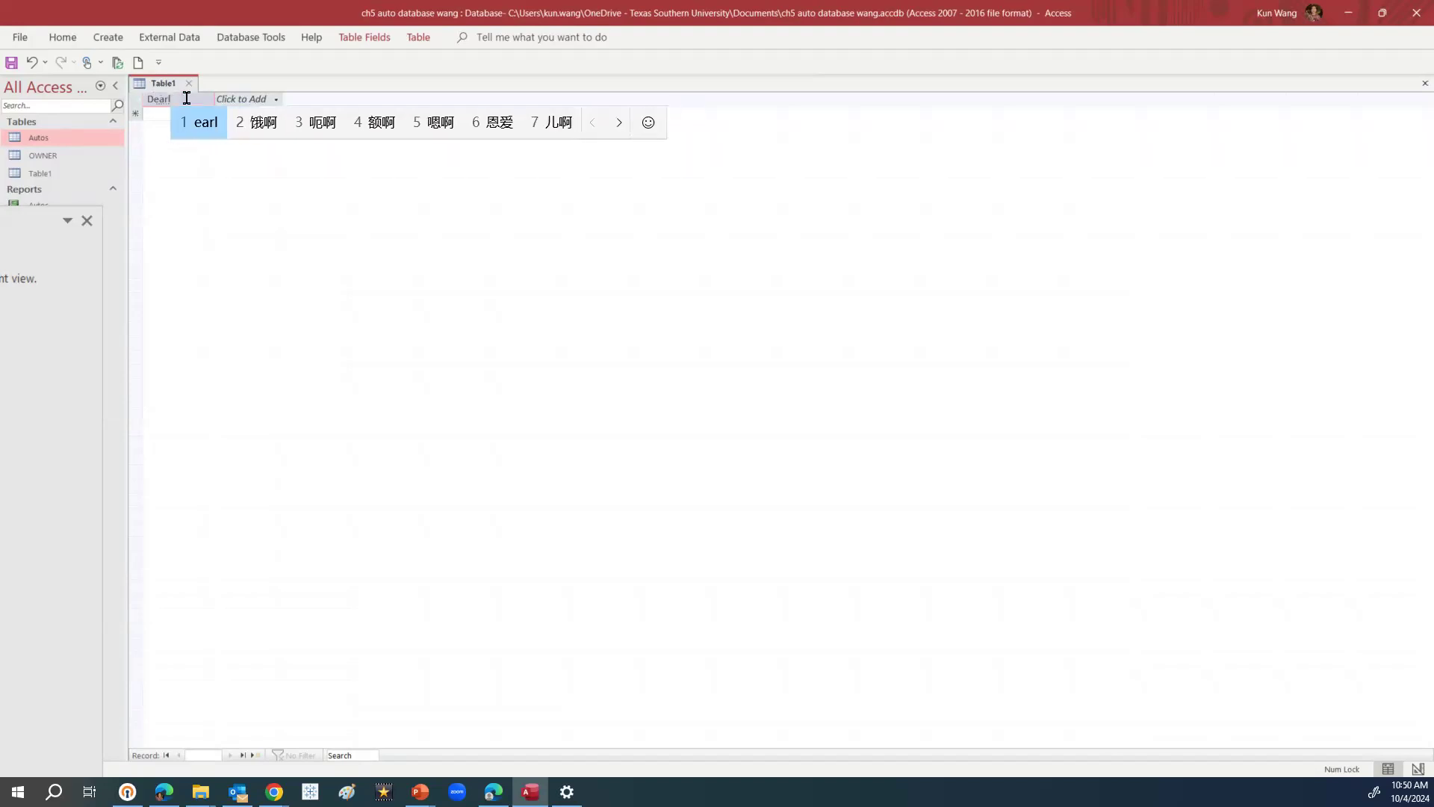
{"action": "key", "text": "Return"}
{"action": "key", "text": "BackSpace"}
{"action": "type", "text": "ler"}
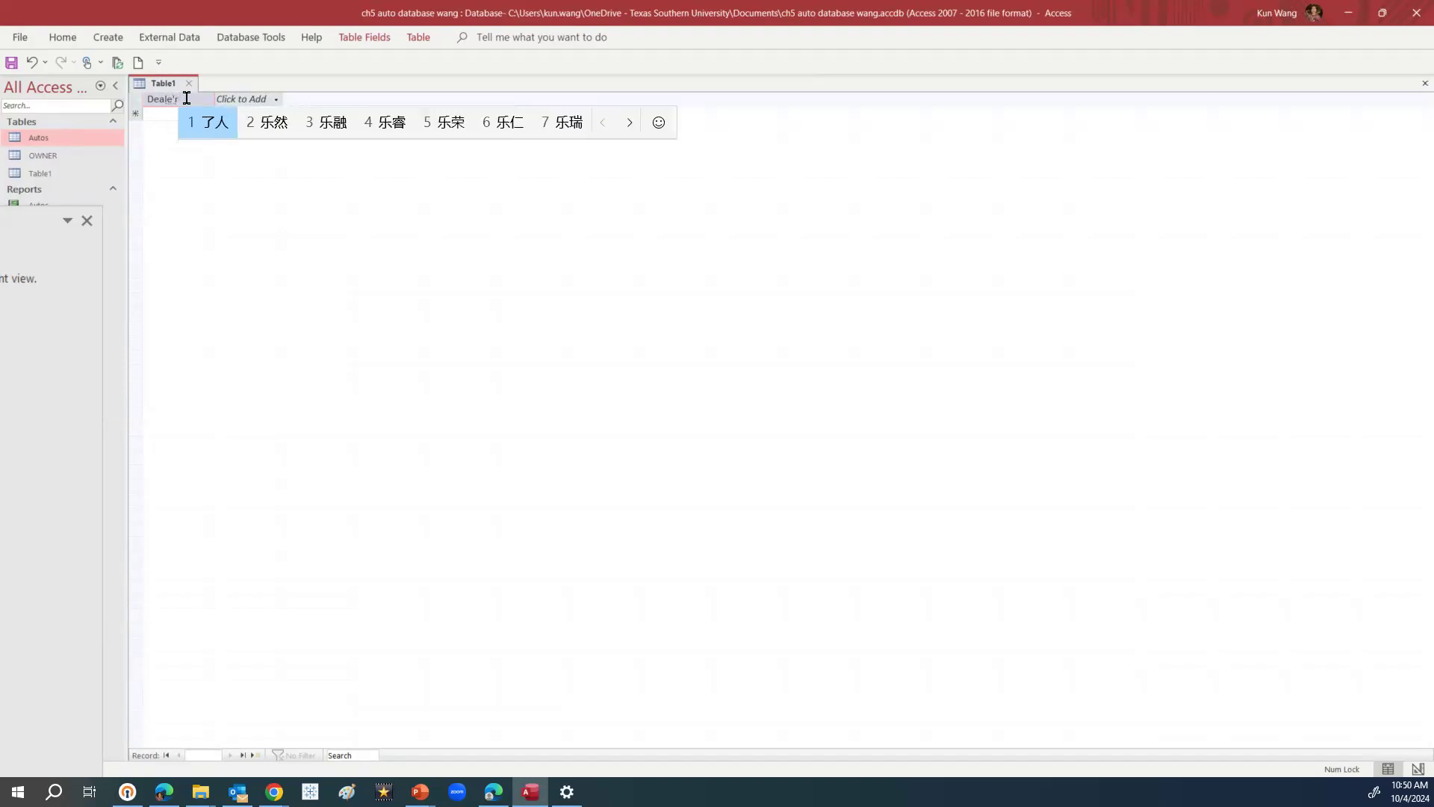
{"action": "key", "text": "BackSpace"}
{"action": "key", "text": "BackSpace"}
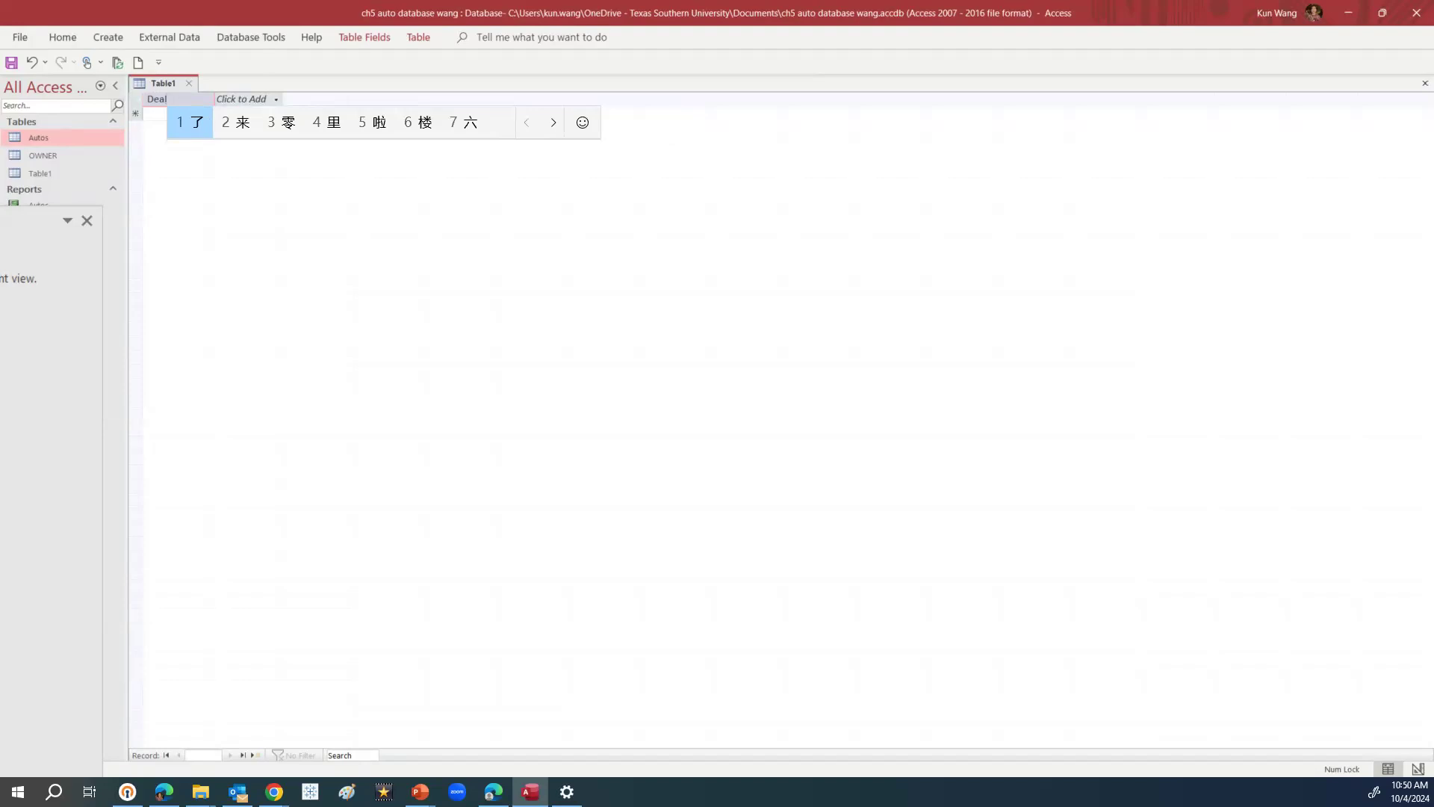
{"action": "key", "text": "Return"}
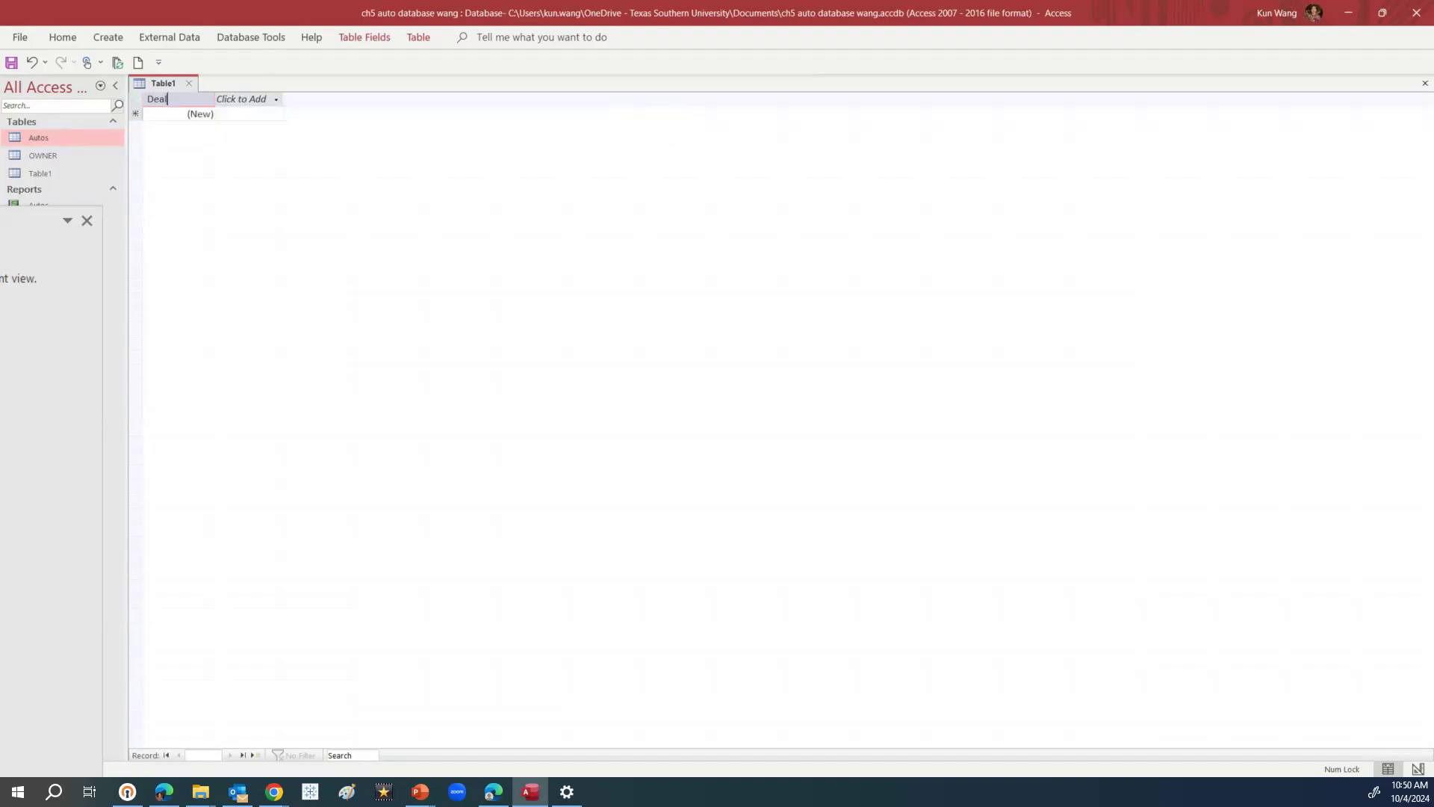
{"action": "type", "text": "erID"}
{"action": "left_click", "coordinate": [230, 105]}
Add a Short Text field and start naming it Name
{"action": "left_click", "coordinate": [230, 105]}
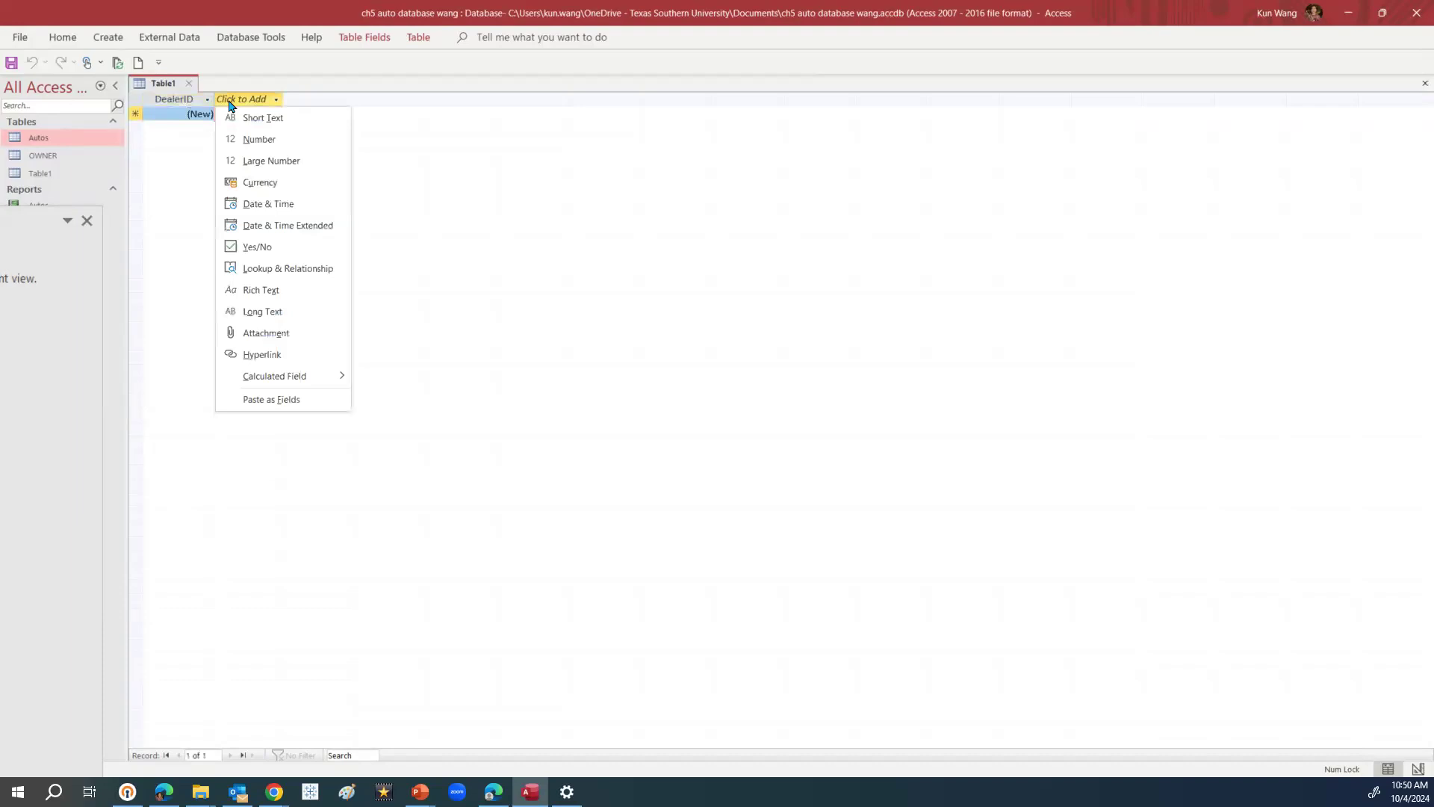
{"action": "left_click", "coordinate": [256, 117]}
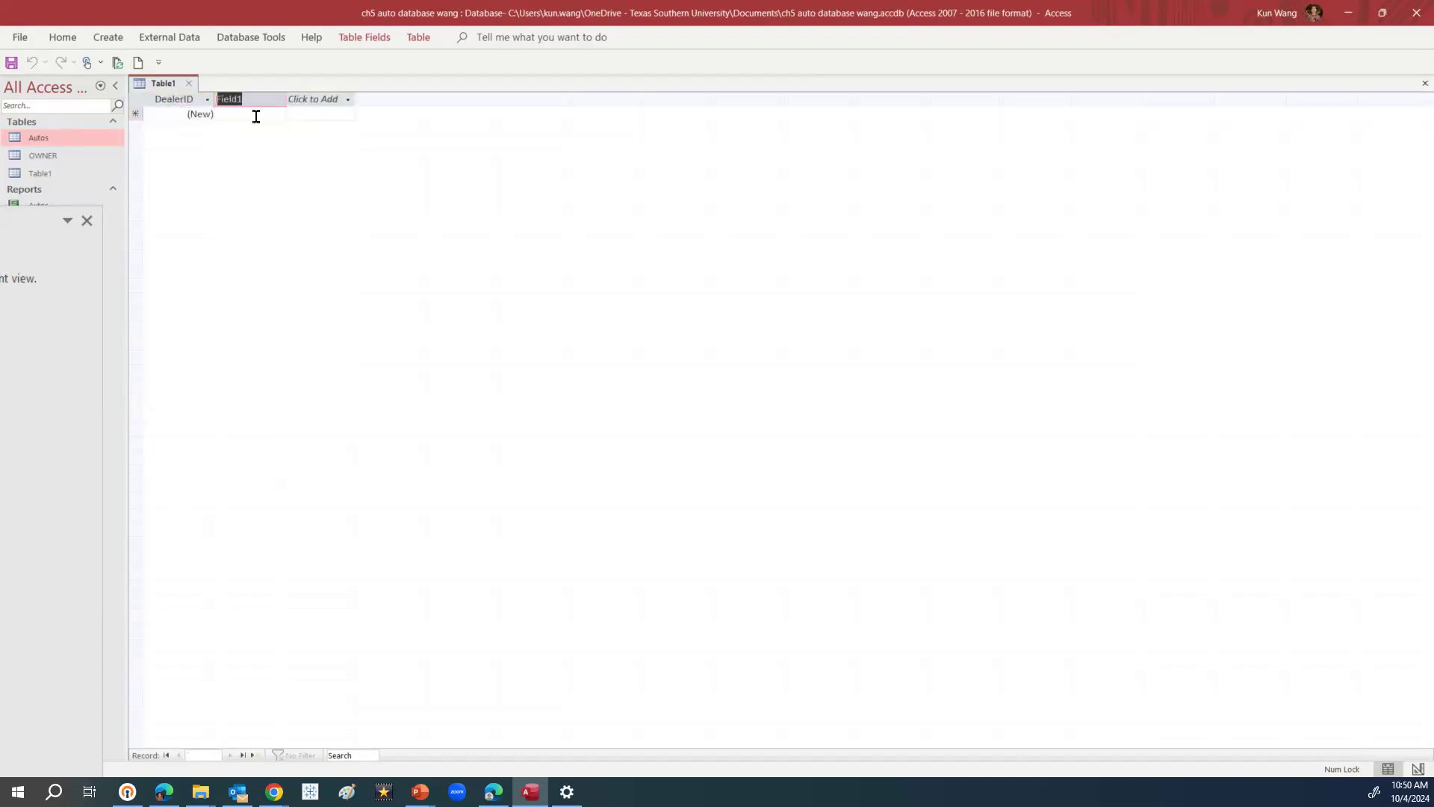
{"action": "type", "text": "Name"}
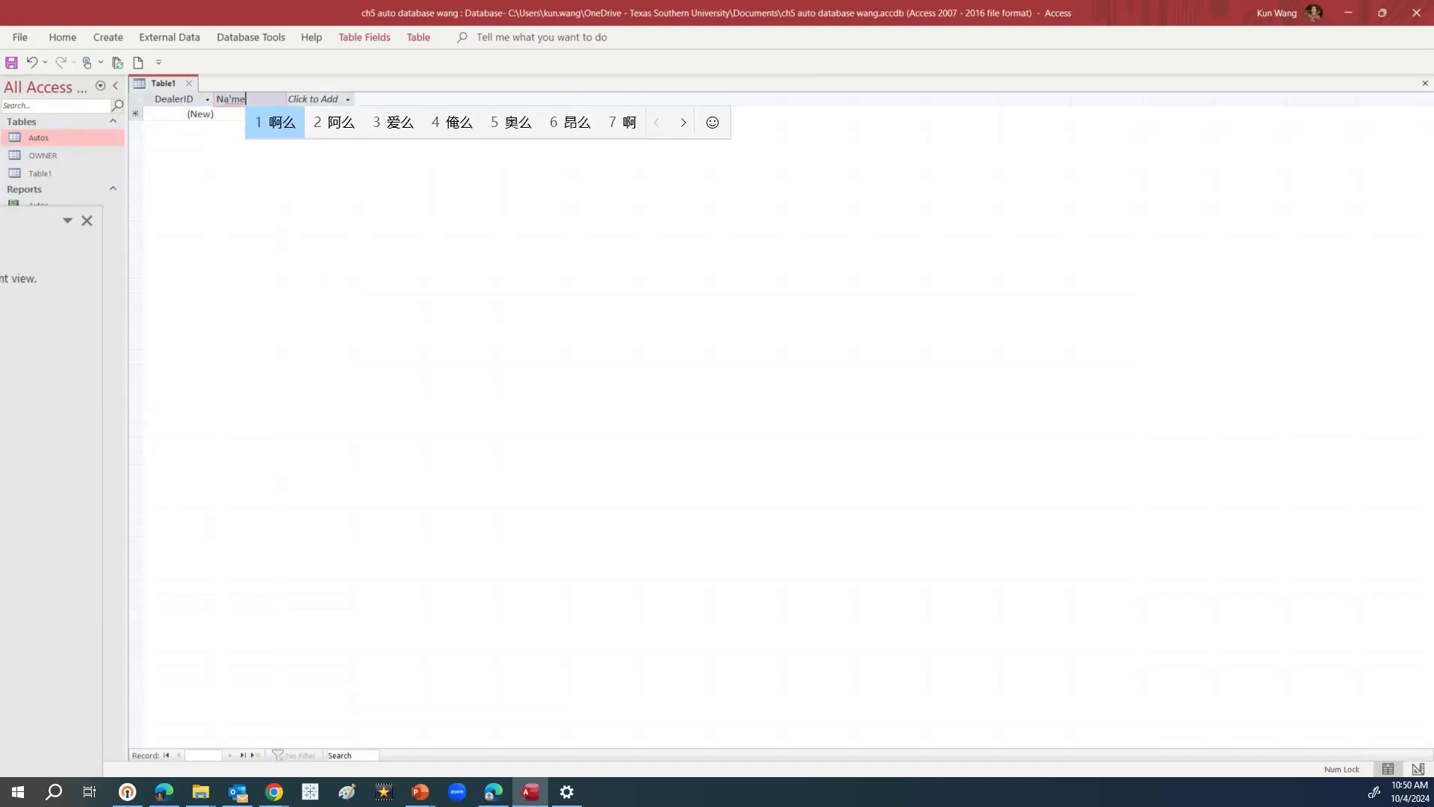
{"action": "key", "text": "Return"}
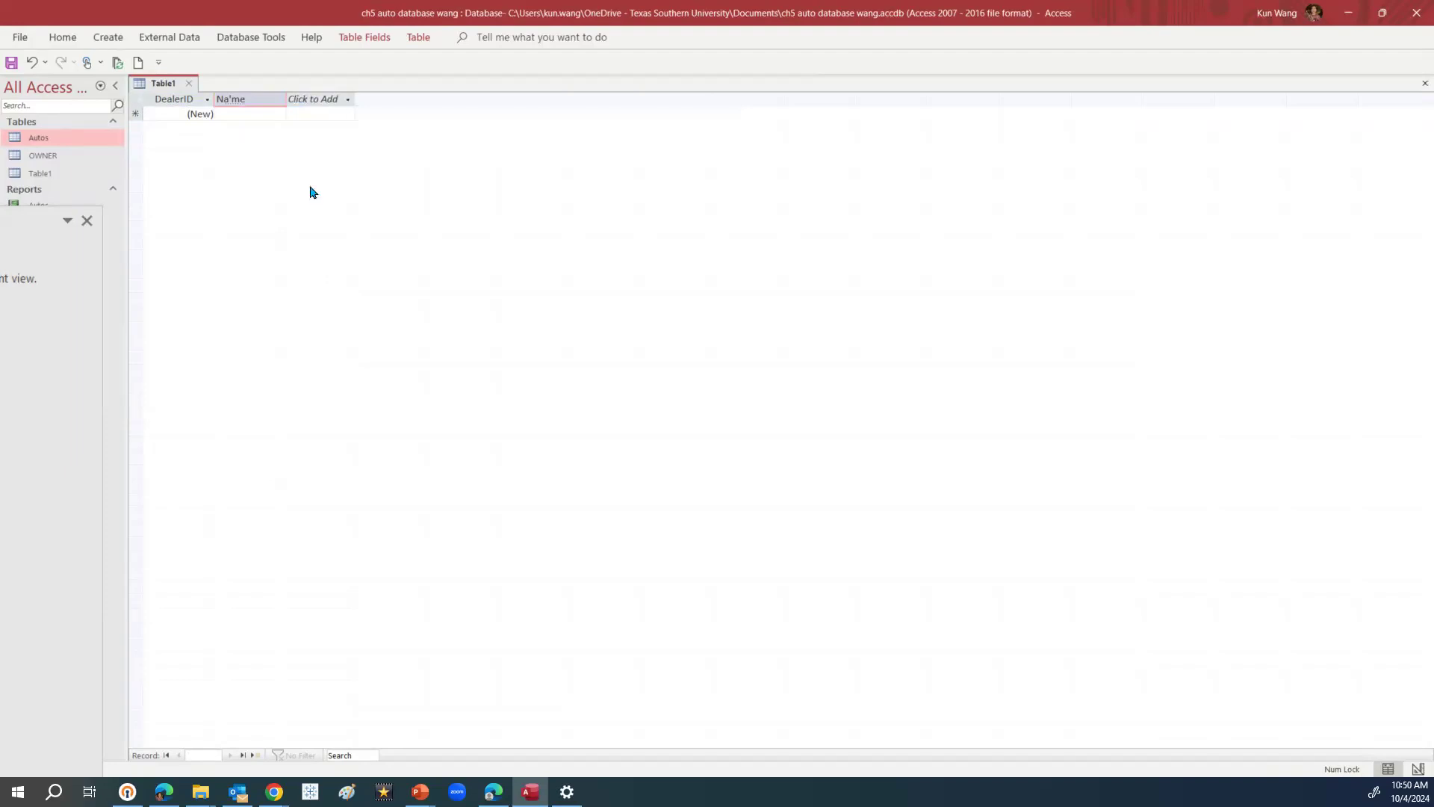
{"action": "key", "text": "BackSpace"}
Finish naming the field Name and accept the reserved-word warning
{"action": "type", "text": "me"}
{"action": "left_click", "coordinate": [344, 106]}
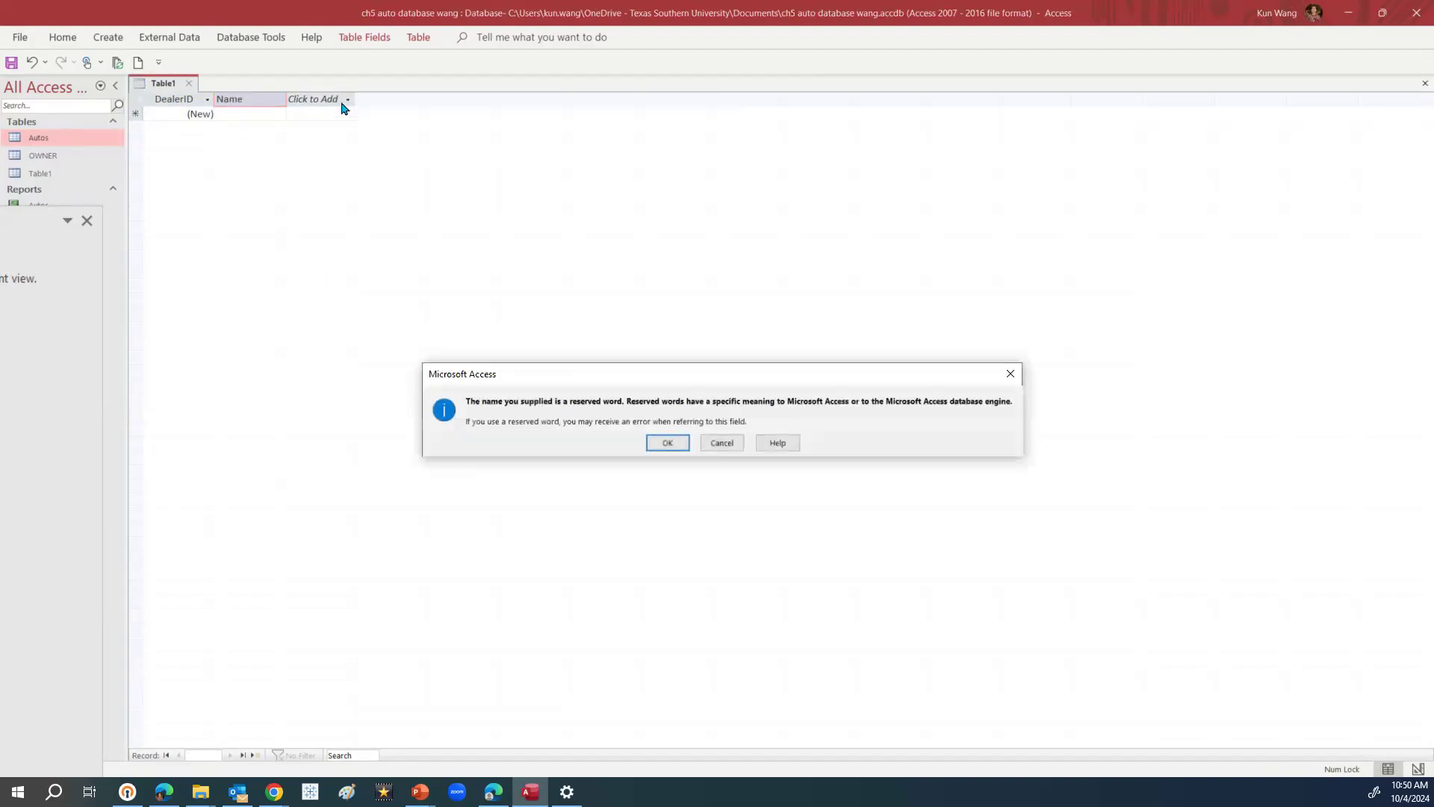
{"action": "left_click", "coordinate": [676, 445]}
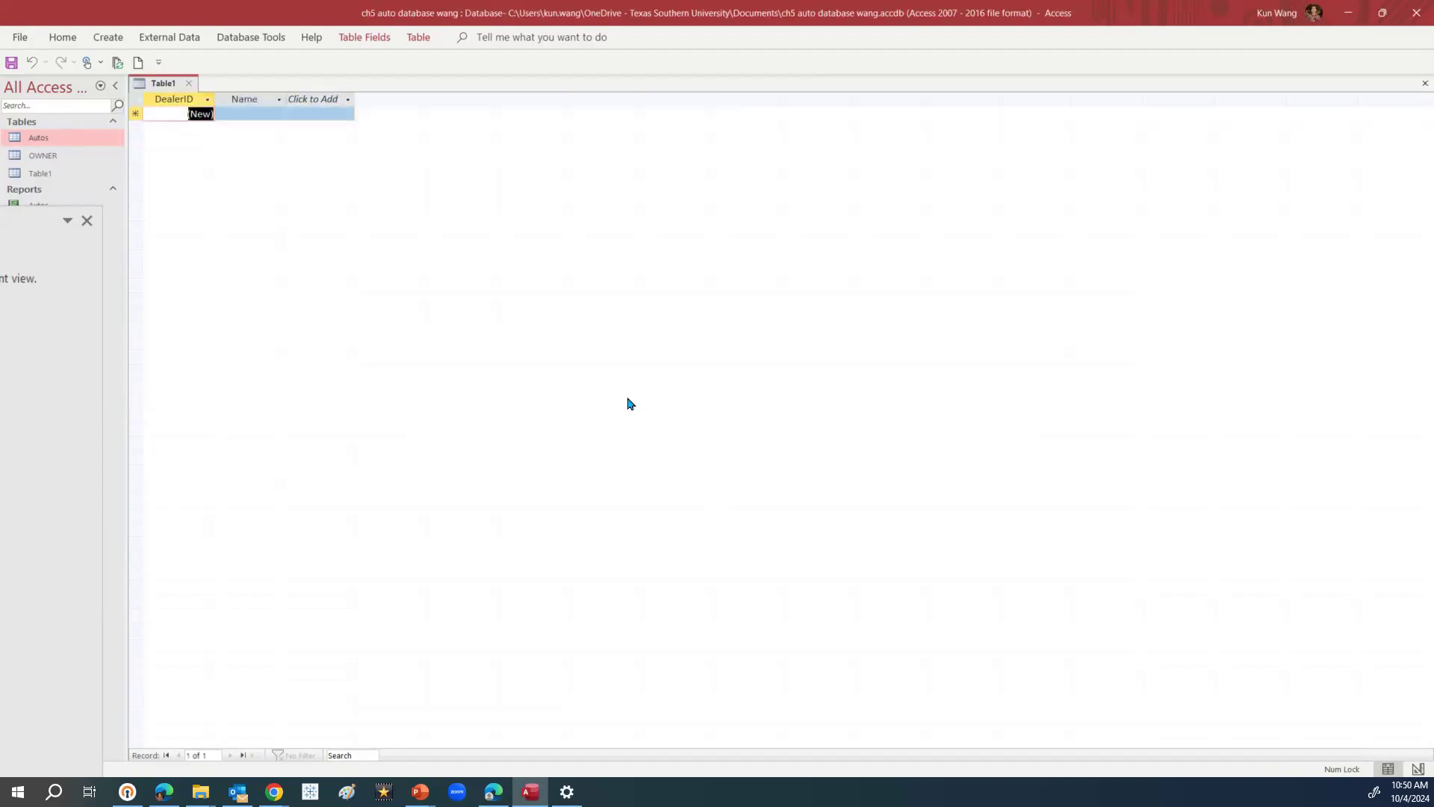
Add two more Short Text fields named address and phone
{"action": "left_click", "coordinate": [329, 107]}
{"action": "left_click", "coordinate": [334, 123]}
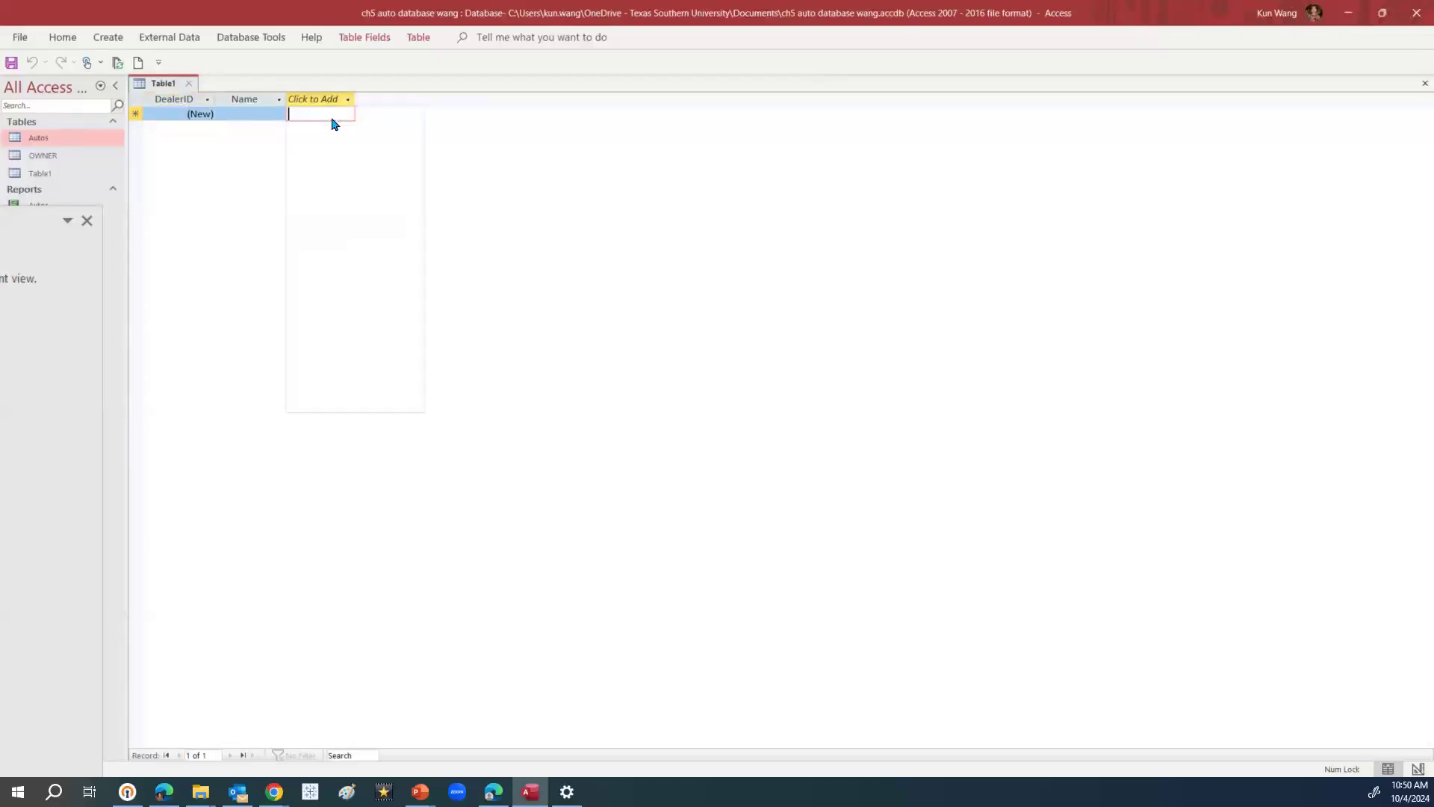
{"action": "type", "text": "add"}
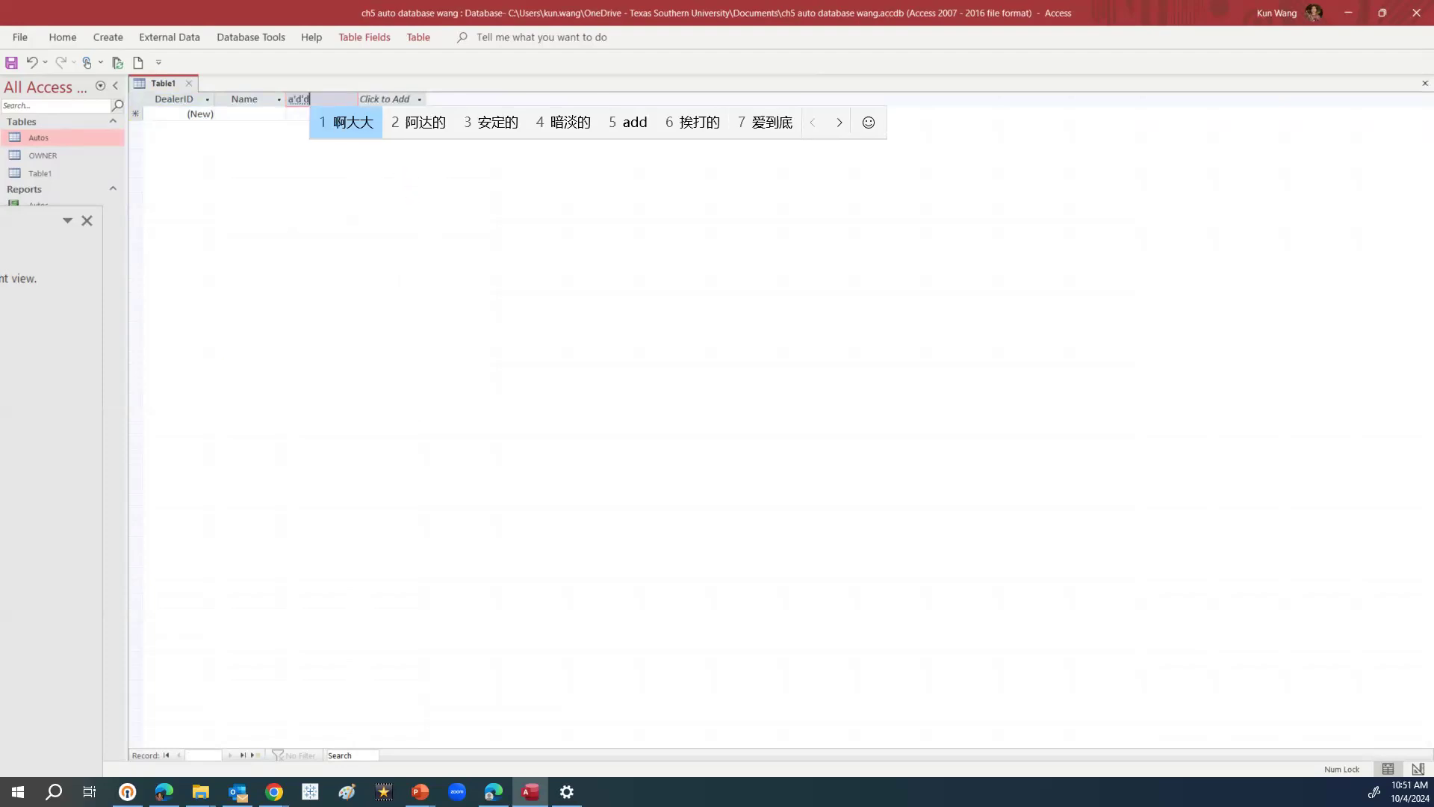
{"action": "key", "text": "Escape"}
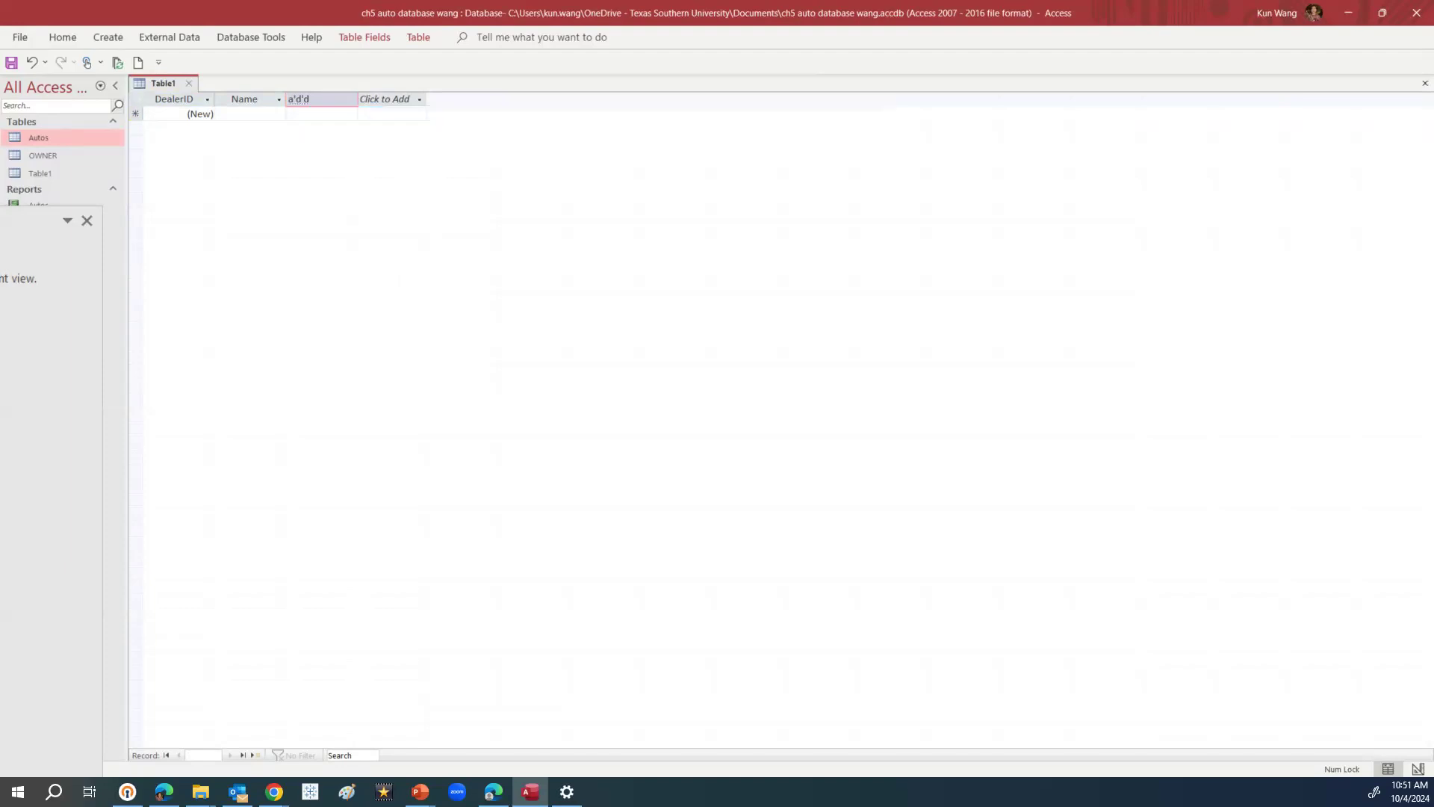
{"action": "type", "text": "ress"}
{"action": "left_click", "coordinate": [422, 103]}
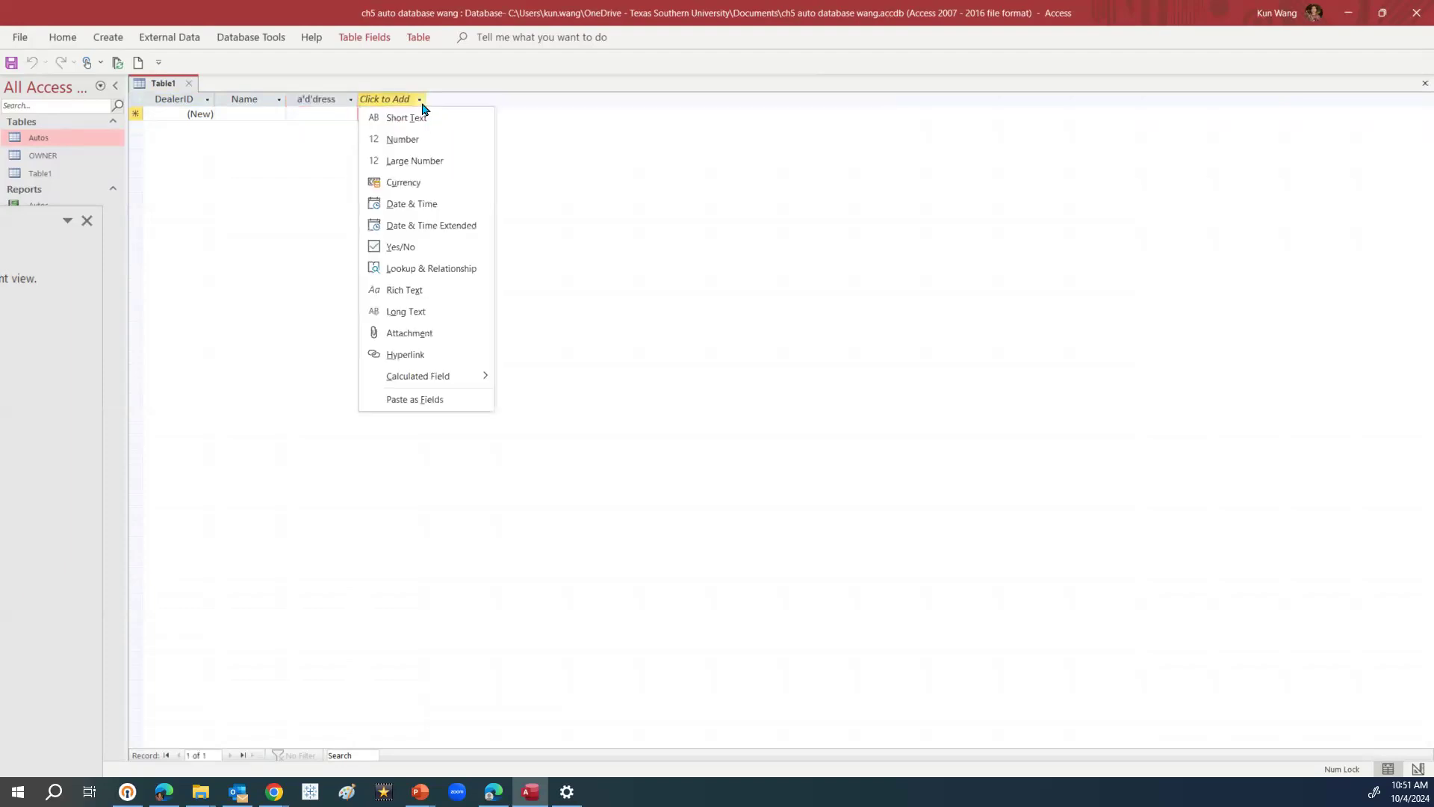
{"action": "left_click", "coordinate": [423, 119]}
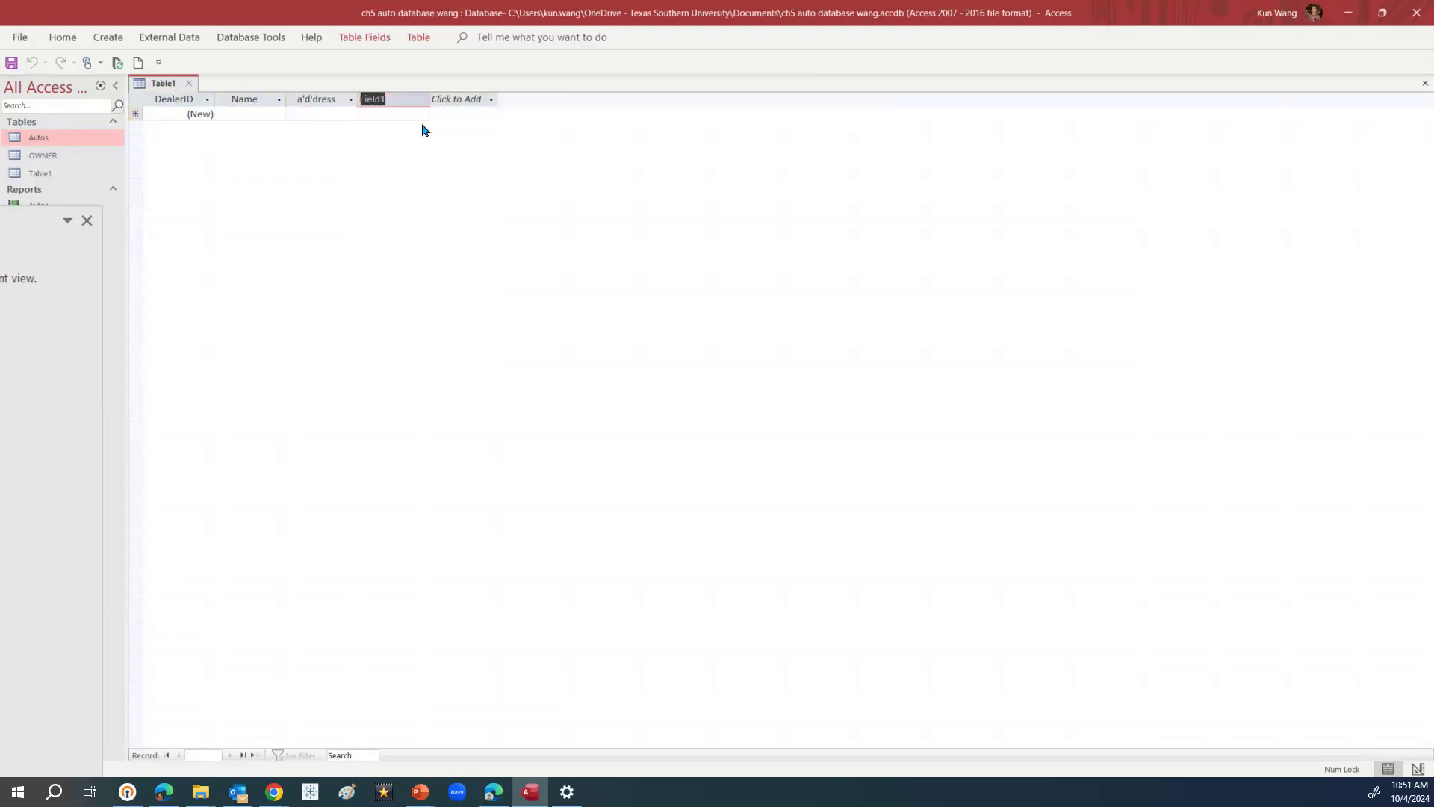
{"action": "key", "text": "BackSpace"}
{"action": "type", "text": "phone"}
{"action": "left_click", "coordinate": [339, 100]}
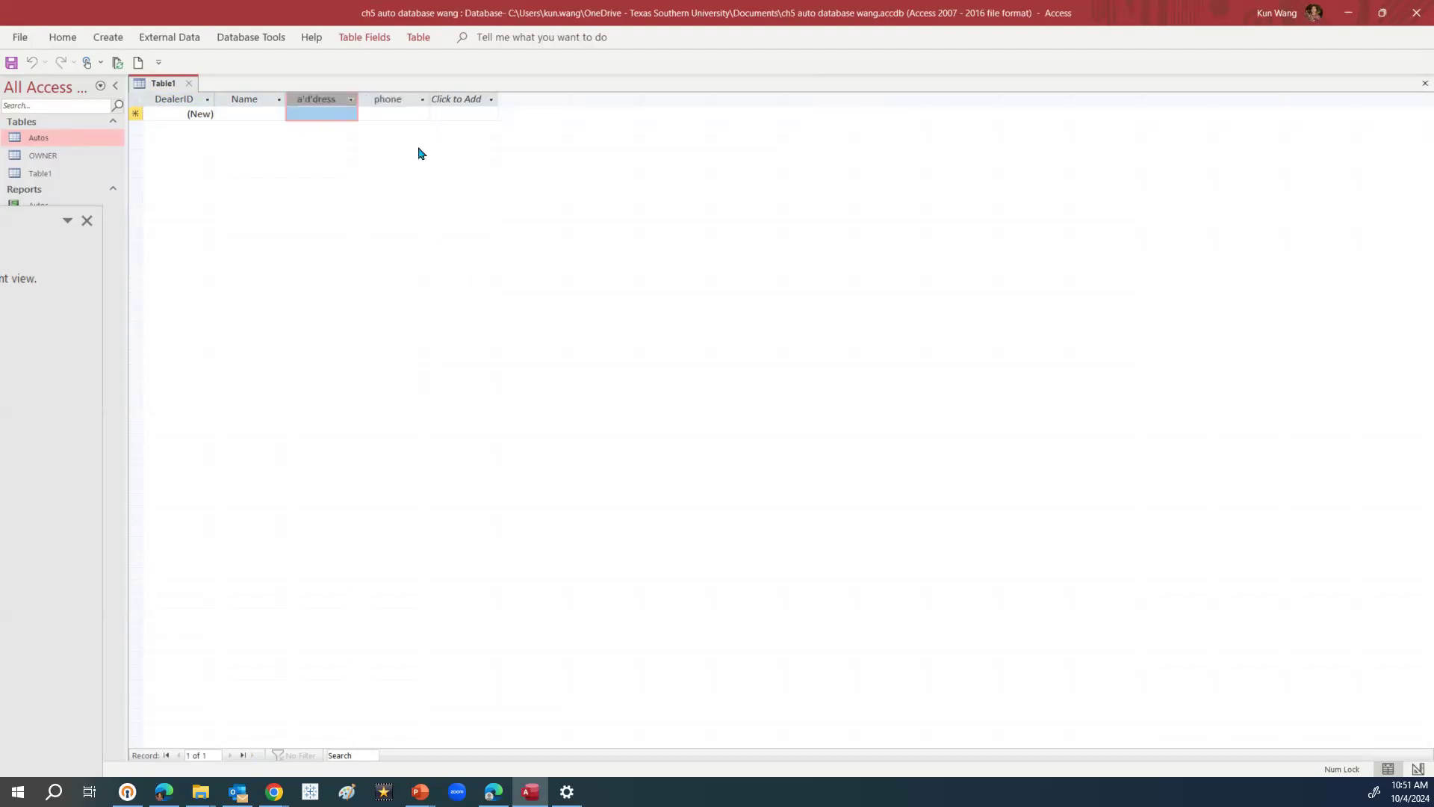
Correct the misspelled address field name and close the leftover side pane
{"action": "double_click", "coordinate": [337, 100]}
{"action": "type", "text": "add"}
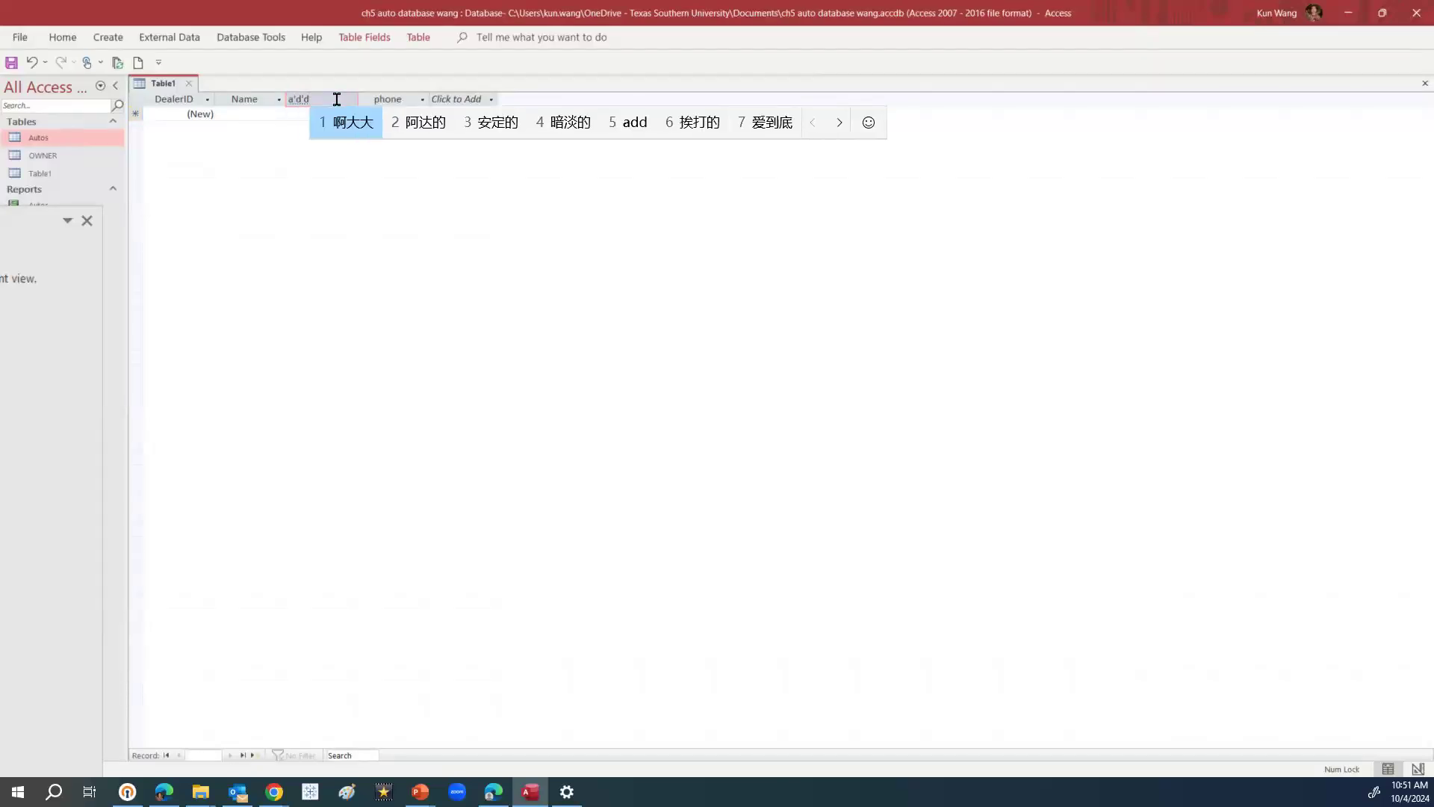
{"action": "key", "text": "BackSpace"}
{"action": "key", "text": "BackSpace"}
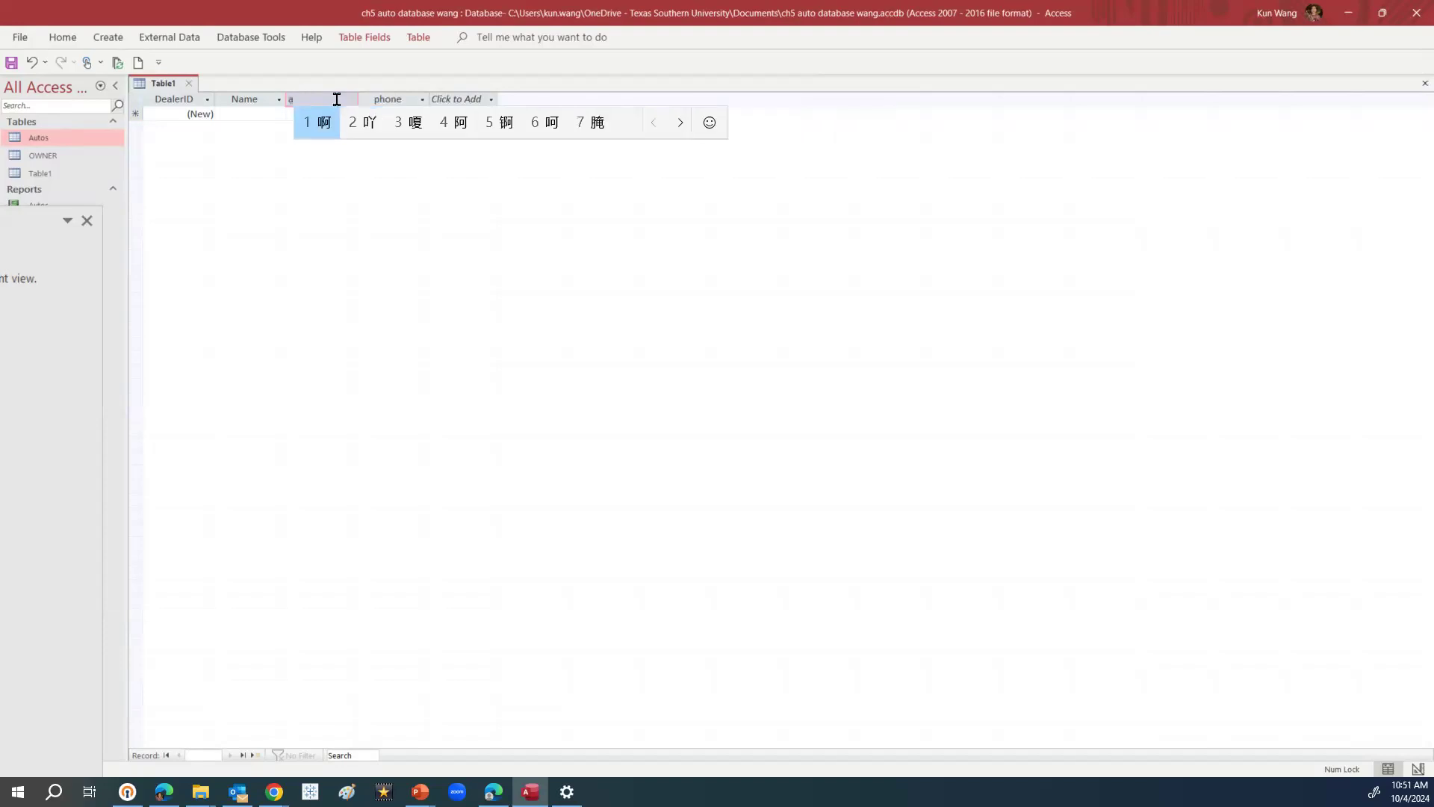
{"action": "key", "text": "shift"}
{"action": "type", "text": "ddress"}
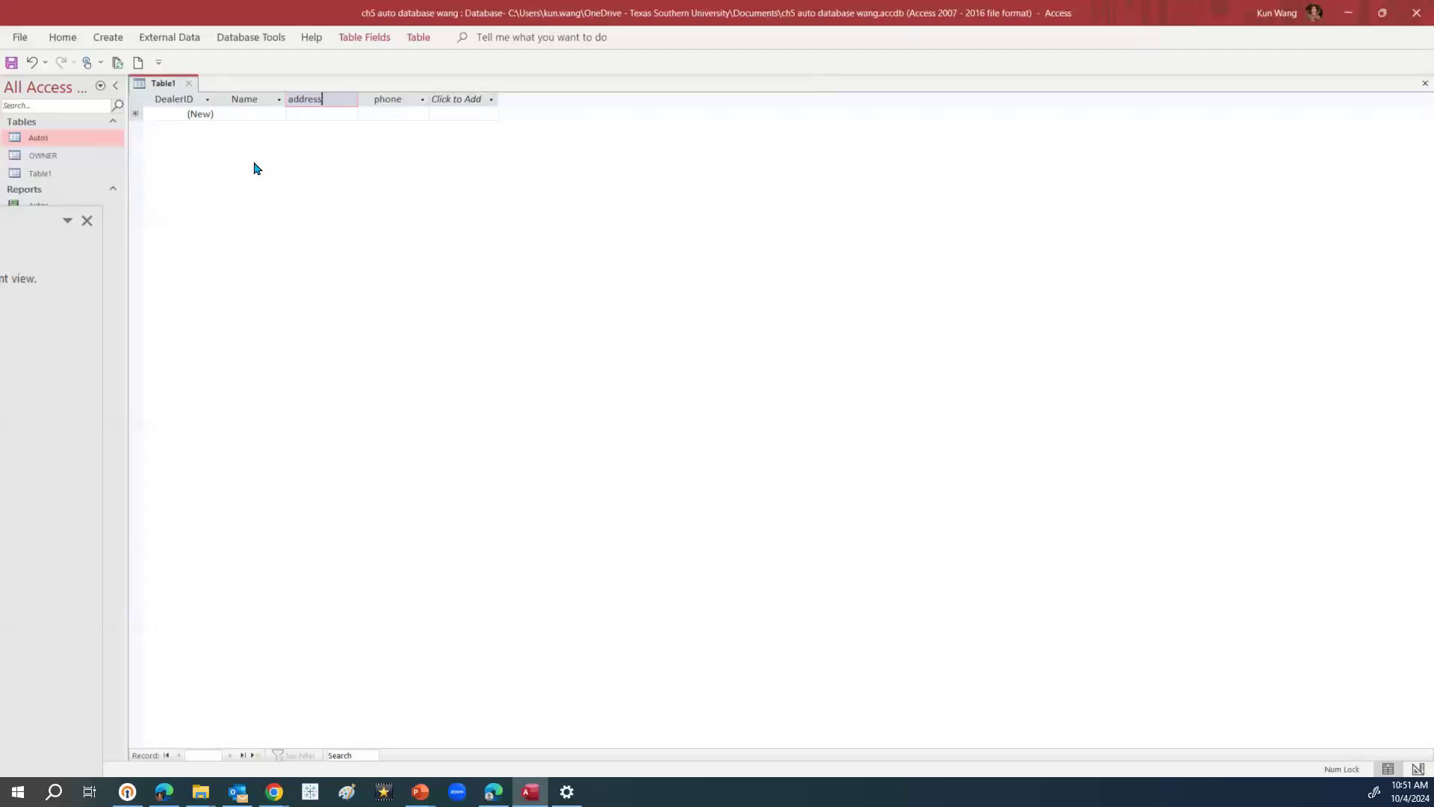
{"action": "left_click", "coordinate": [87, 221]}
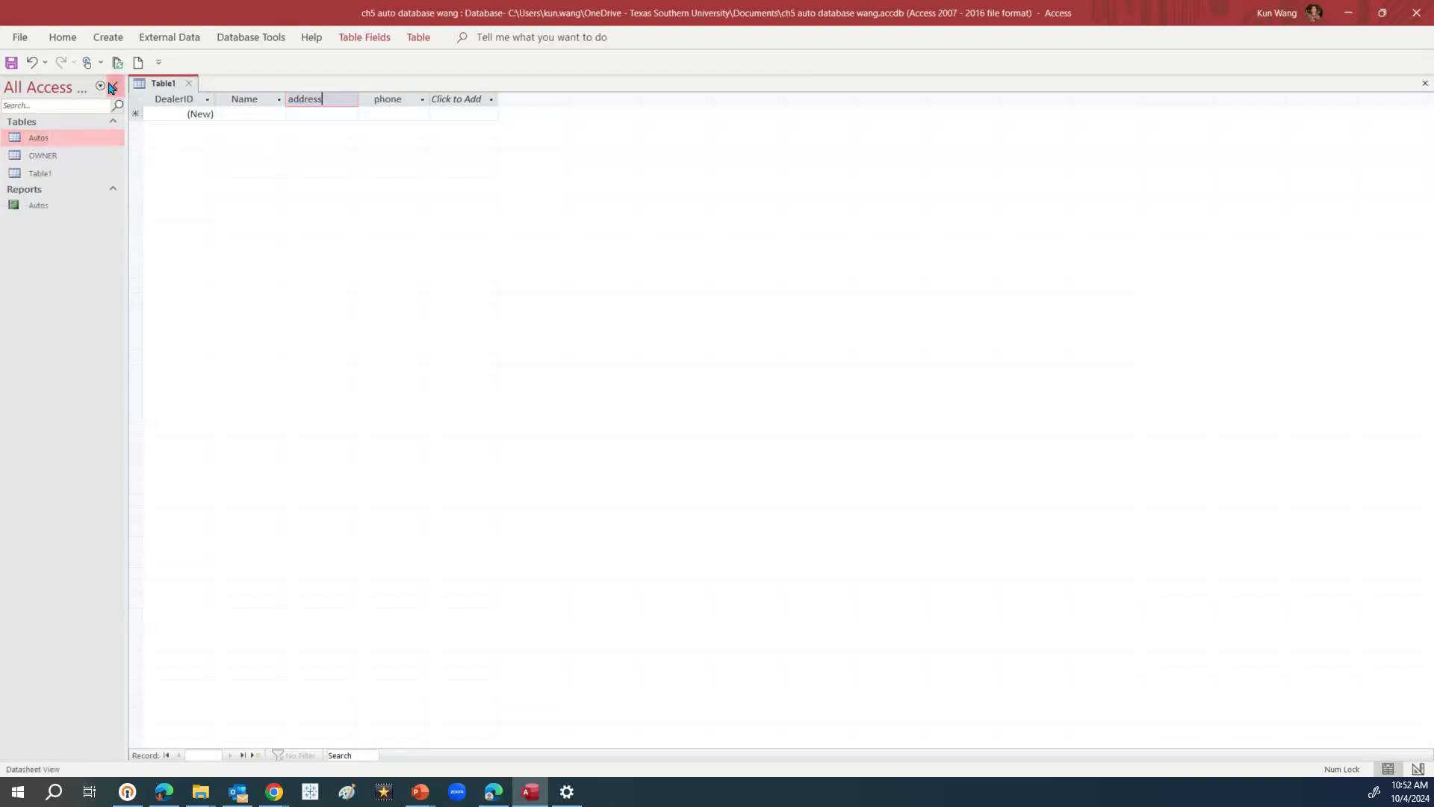
Switch to Design view, saving the table as Dealer when prompted
{"action": "left_click", "coordinate": [64, 43]}
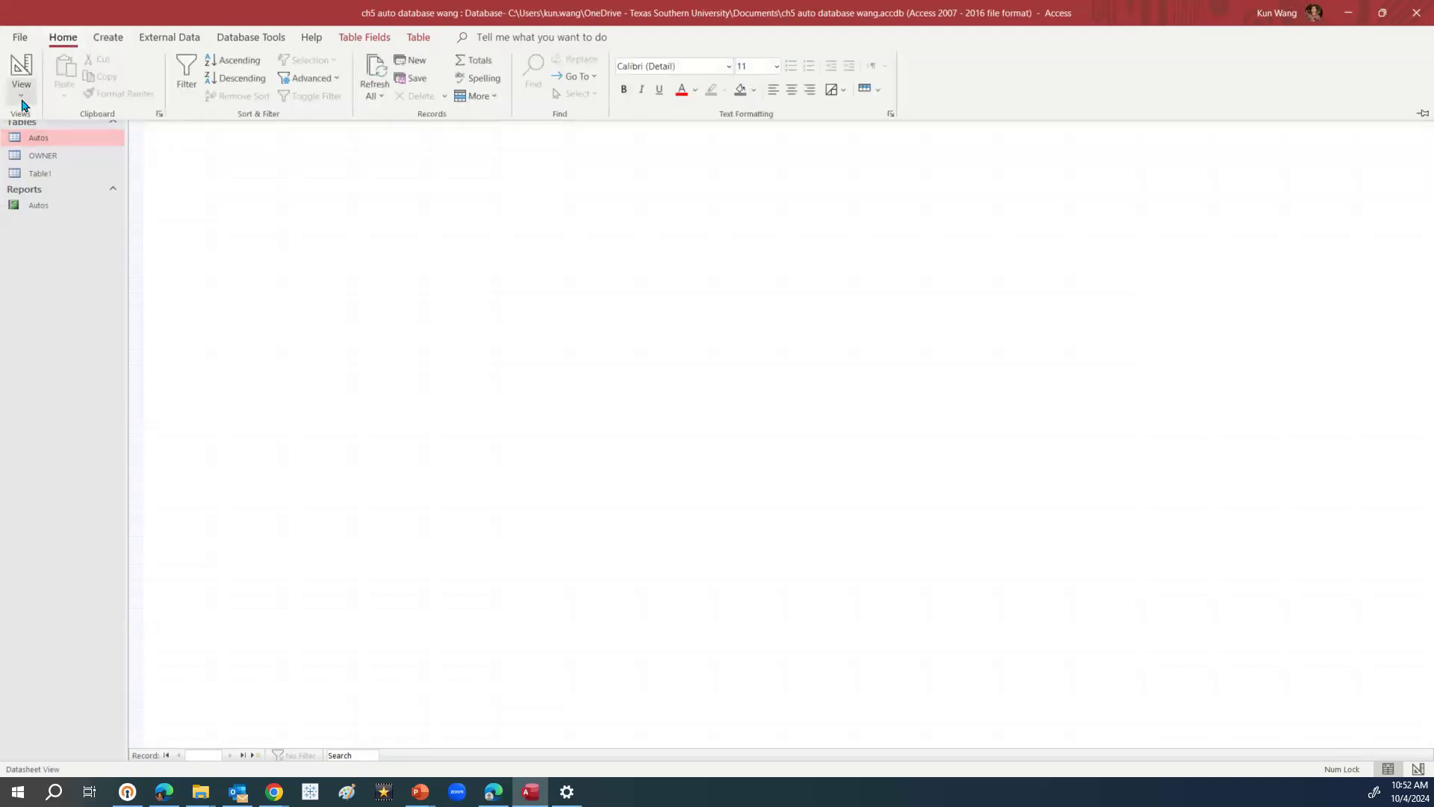
{"action": "left_click", "coordinate": [21, 95]}
{"action": "left_click", "coordinate": [81, 164]}
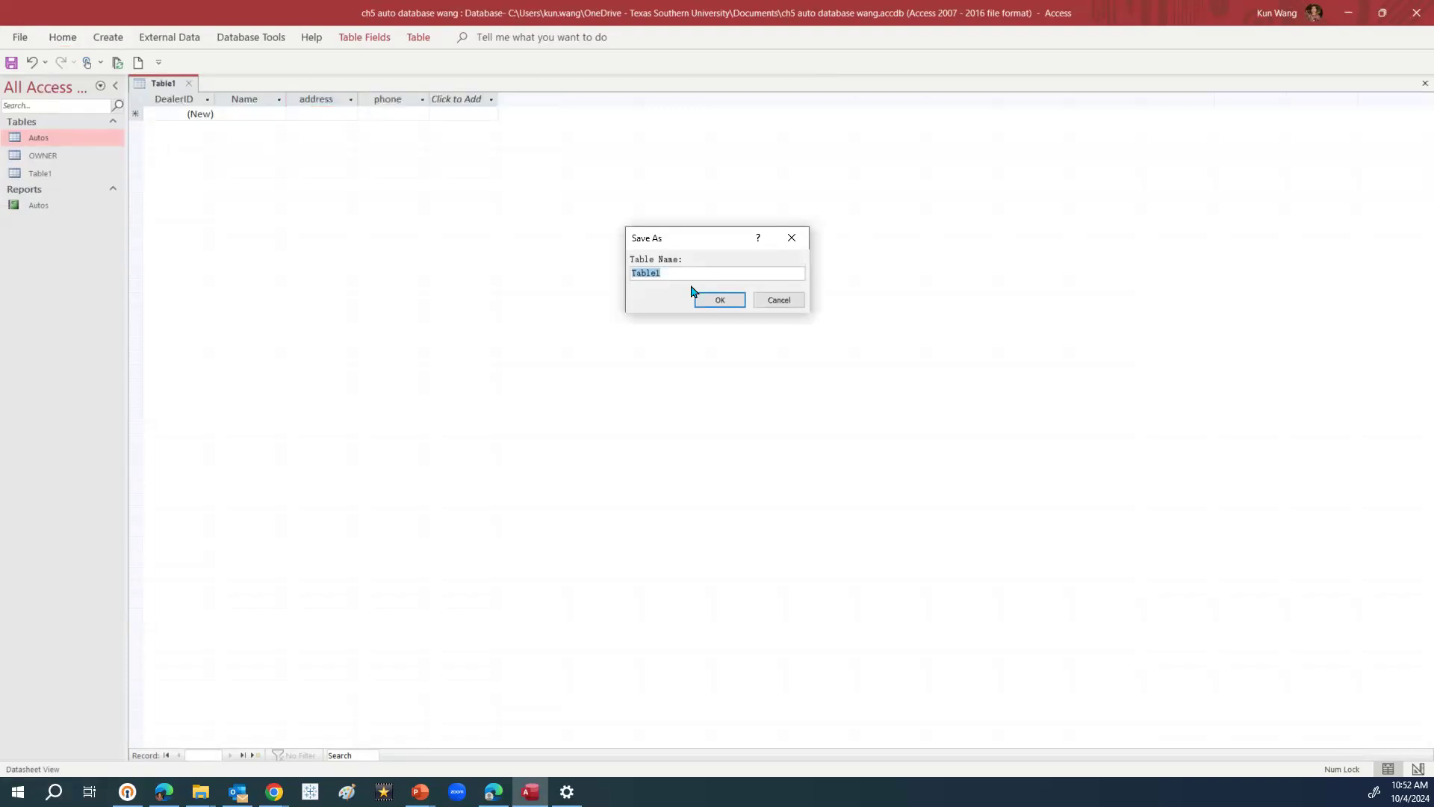
{"action": "type", "text": "dea"}
{"action": "key", "text": "BackSpace"}
{"action": "key", "text": "BackSpace"}
{"action": "key", "text": "BackSpace"}
{"action": "type", "text": "Dearler"}
{"action": "left_click", "coordinate": [720, 300]}
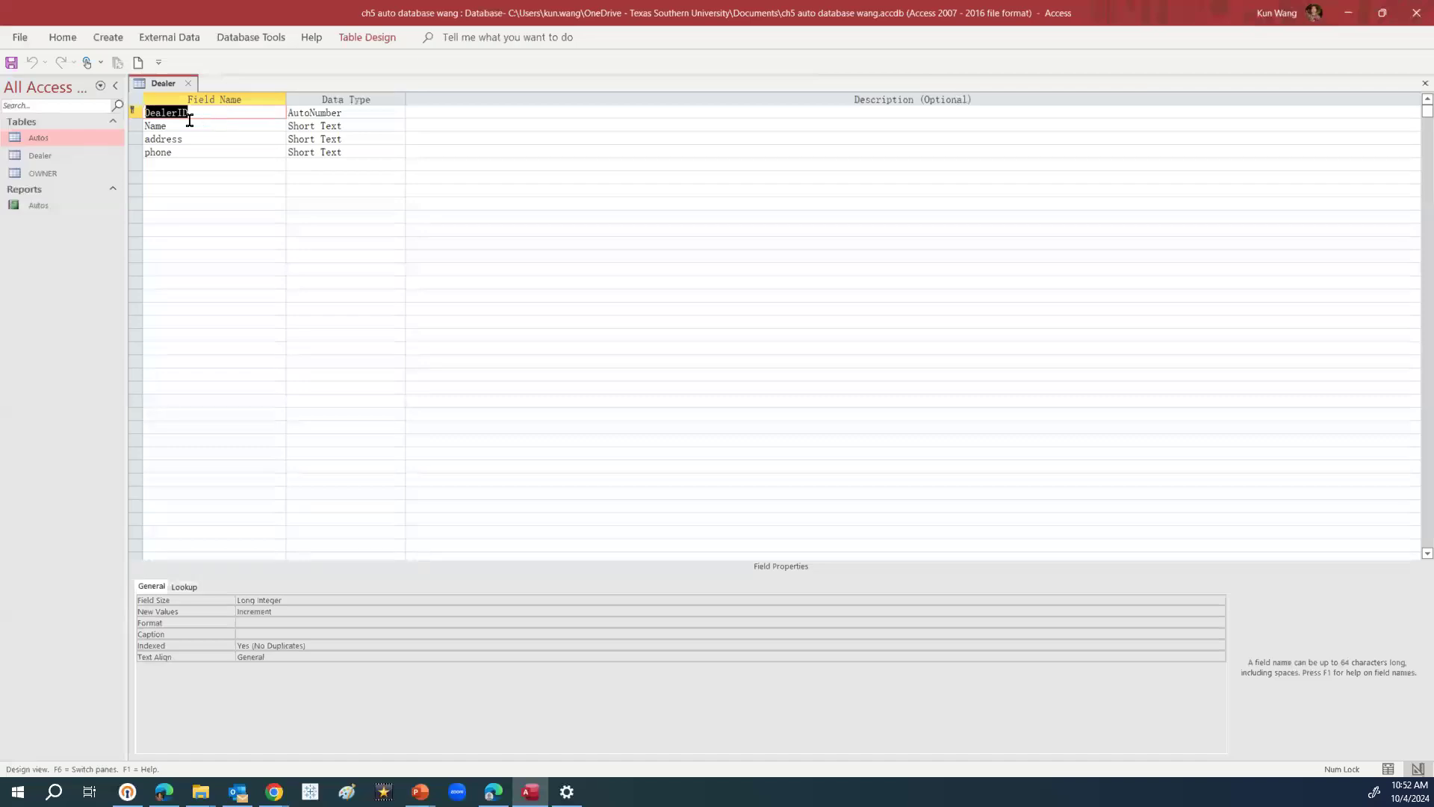
Change DealerID's data type from AutoNumber to Short Text
{"action": "left_click", "coordinate": [369, 116]}
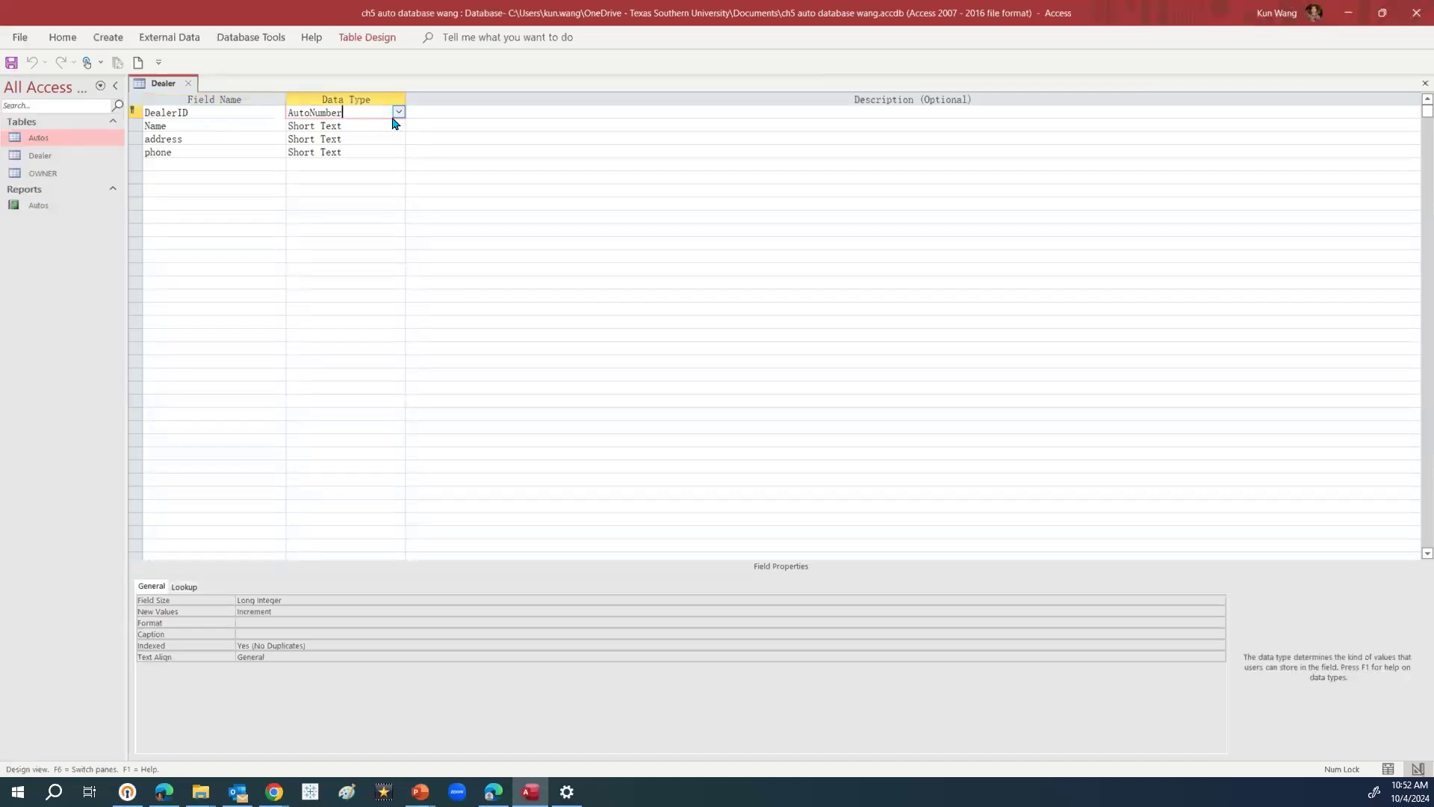
{"action": "left_click", "coordinate": [398, 112]}
{"action": "left_click", "coordinate": [352, 126]}
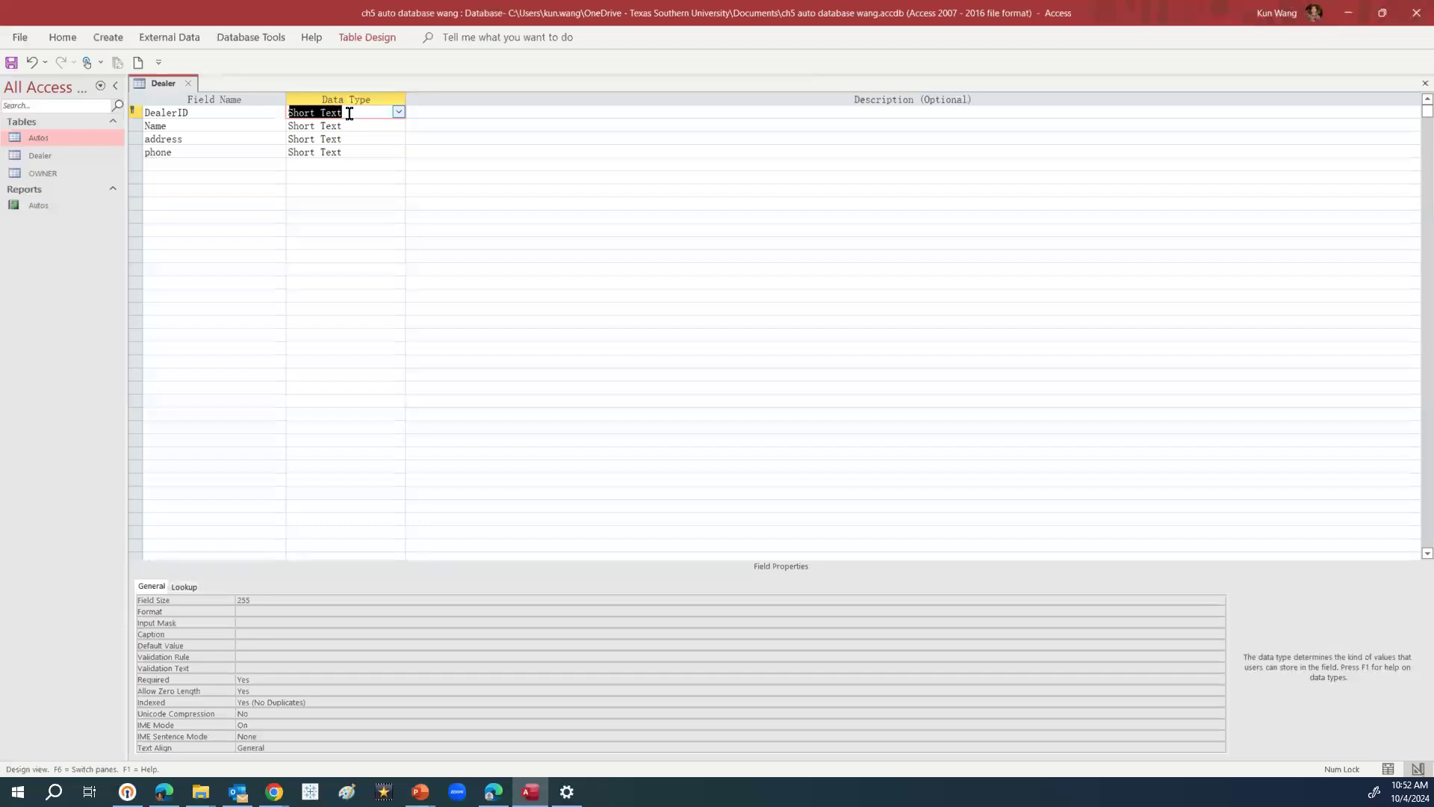
{"action": "left_click", "coordinate": [348, 178]}
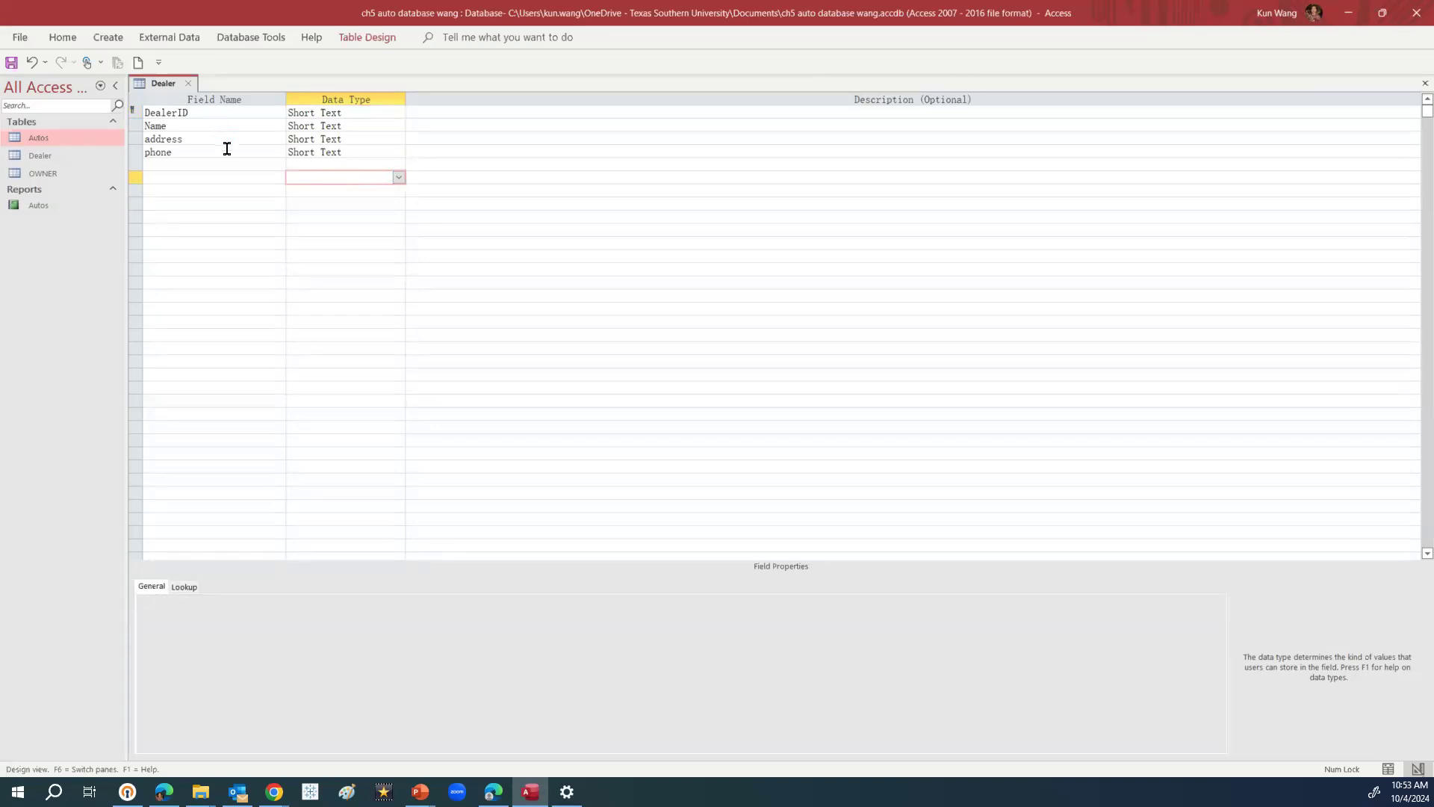
{"action": "left_click", "coordinate": [345, 153]}
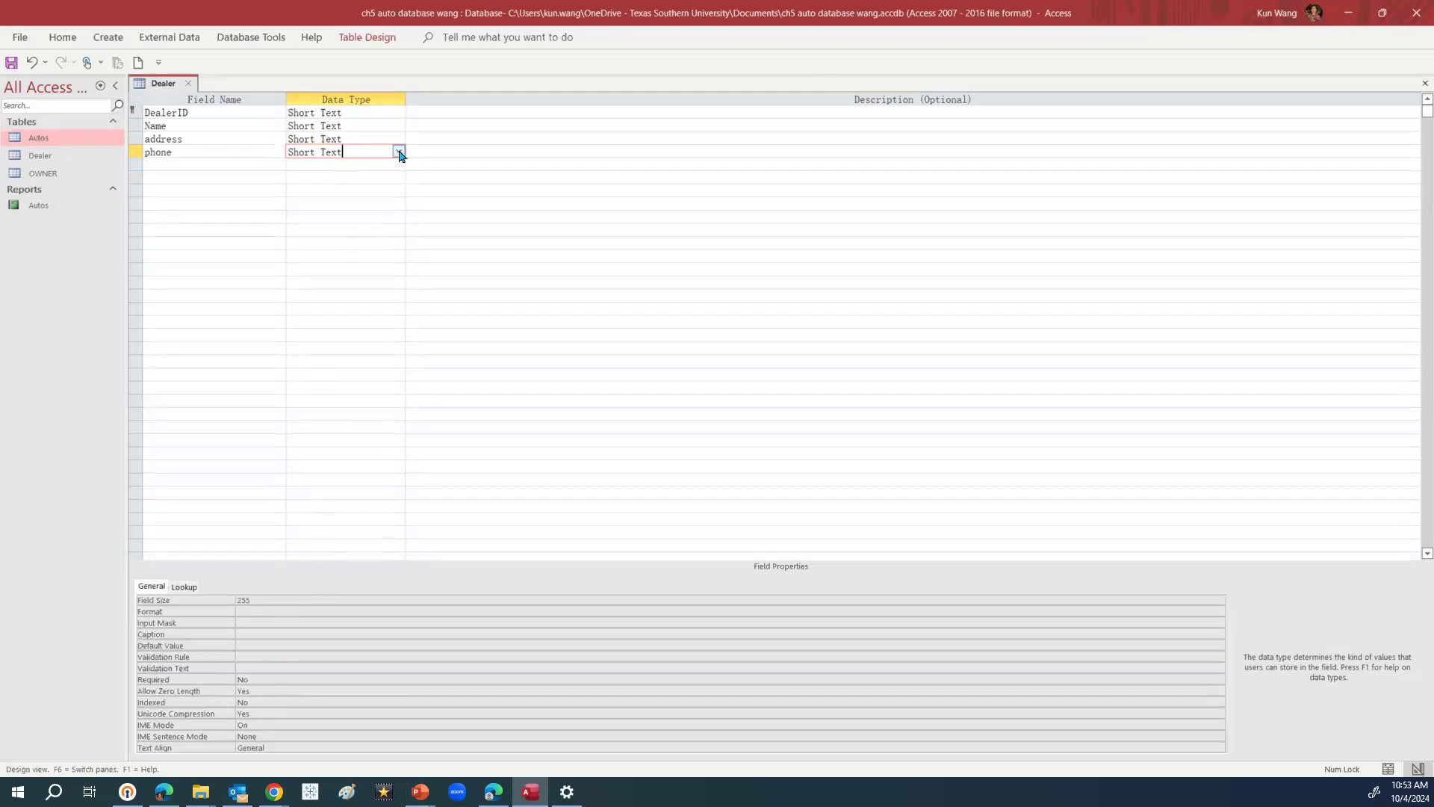
{"action": "left_click", "coordinate": [265, 611]}
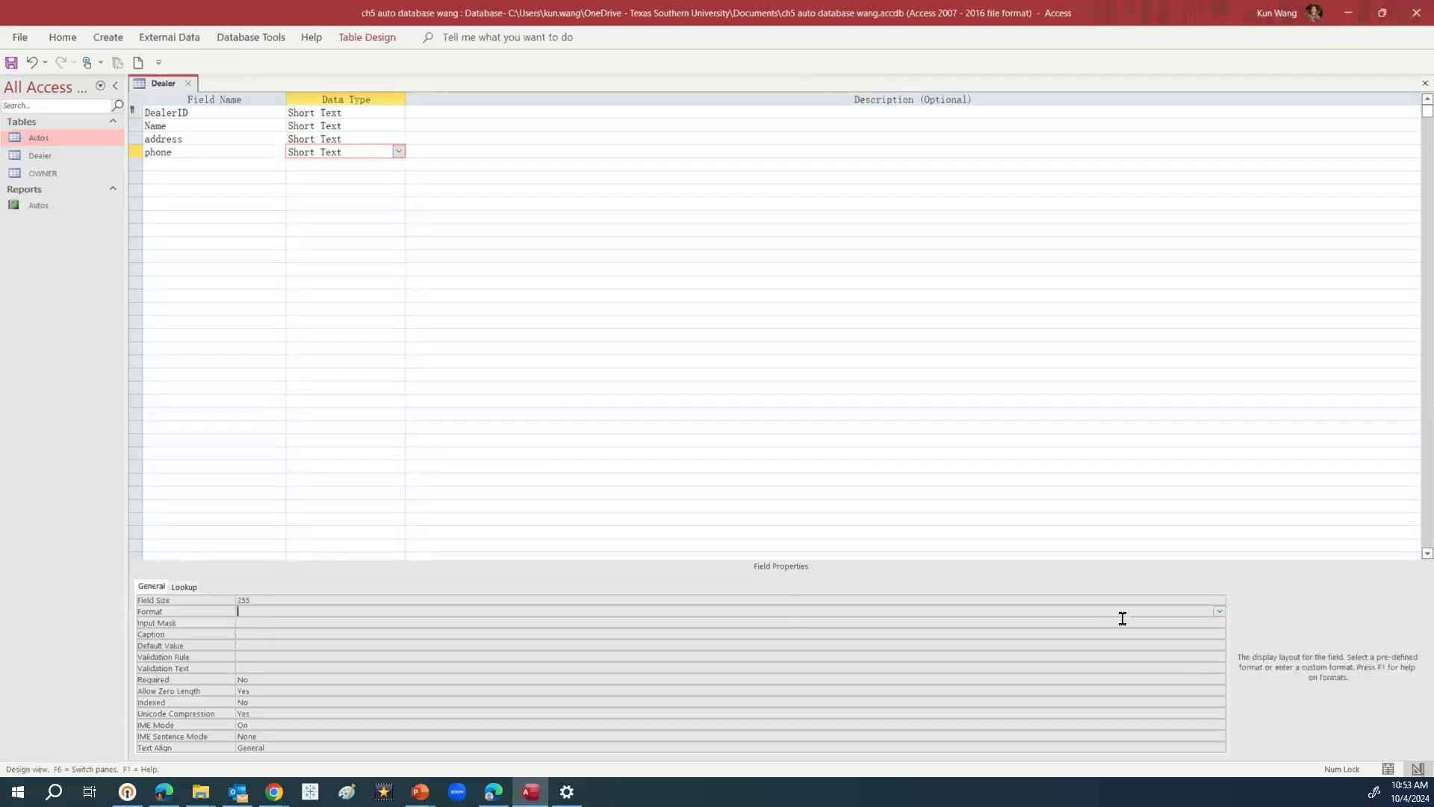
{"action": "left_click", "coordinate": [1219, 612]}
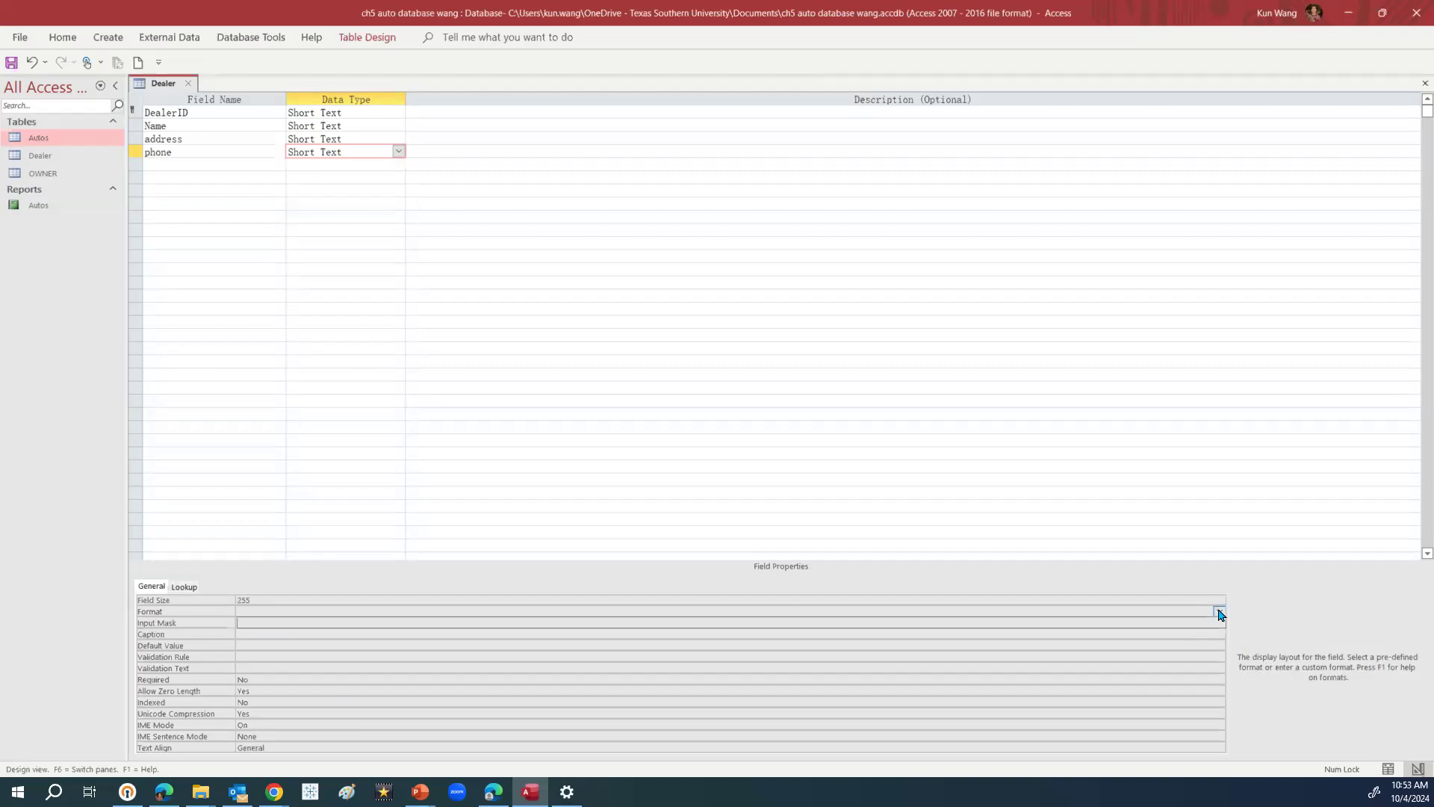
{"action": "left_click", "coordinate": [1220, 613]}
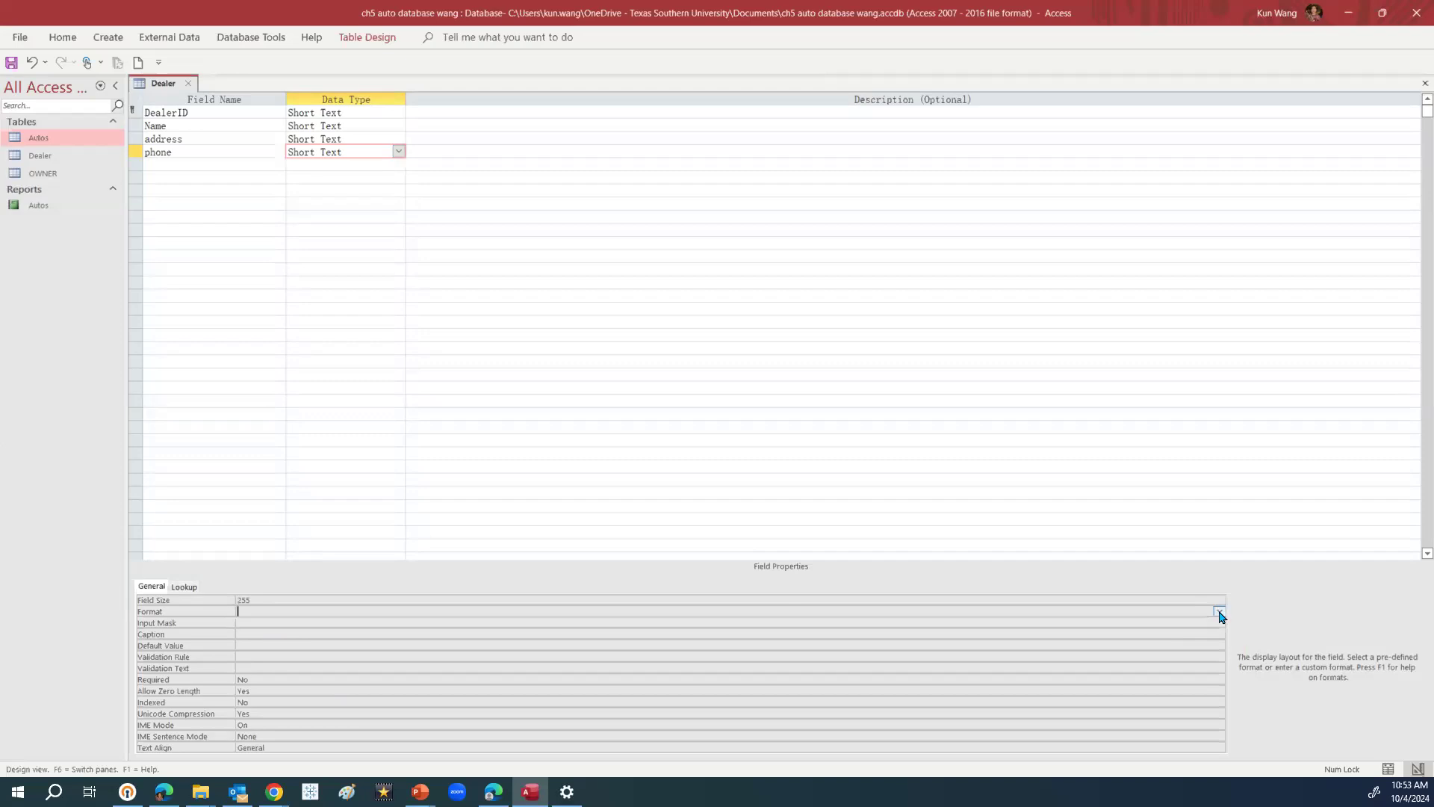
{"action": "left_click", "coordinate": [399, 153]}
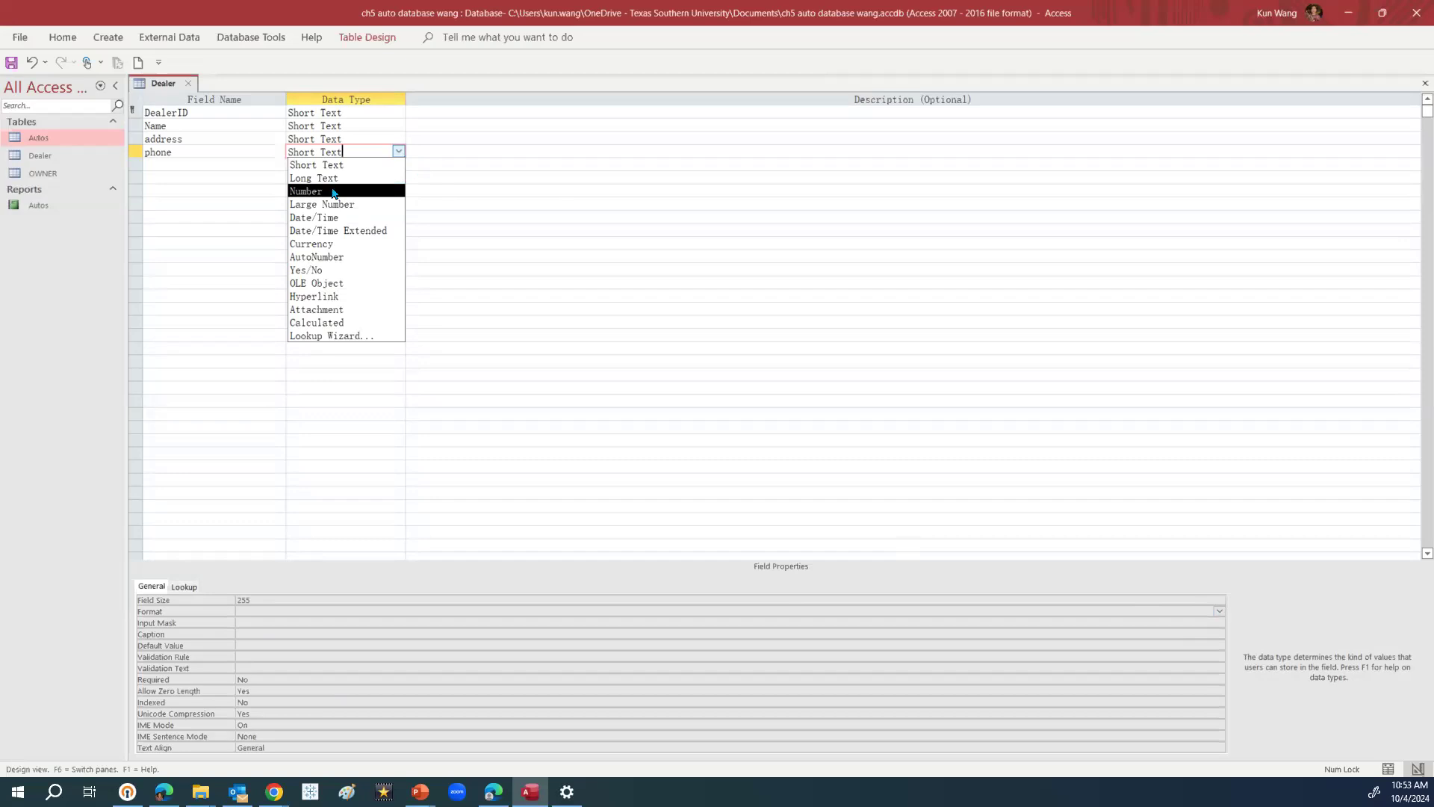
{"action": "left_click", "coordinate": [333, 192]}
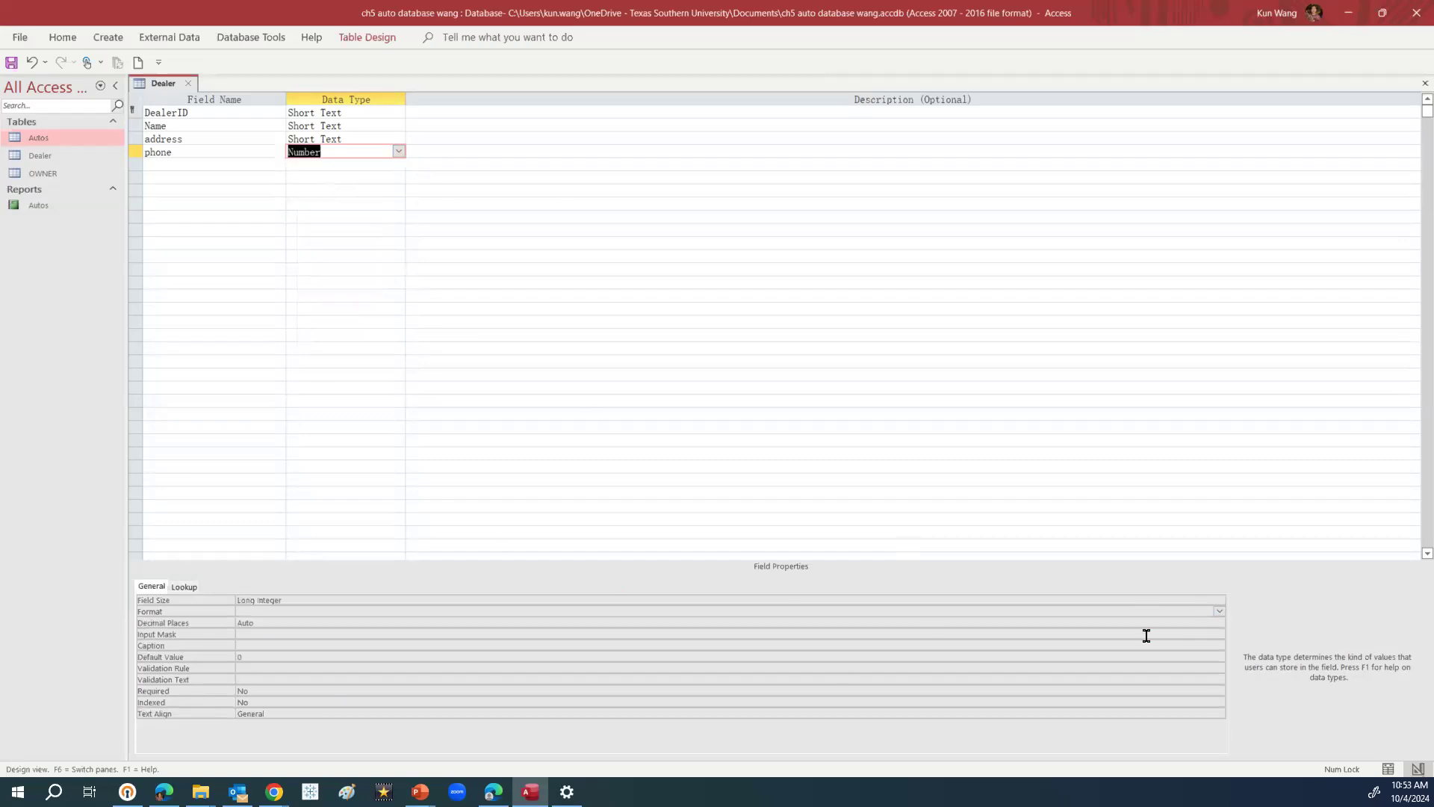
{"action": "left_click", "coordinate": [1219, 611]}
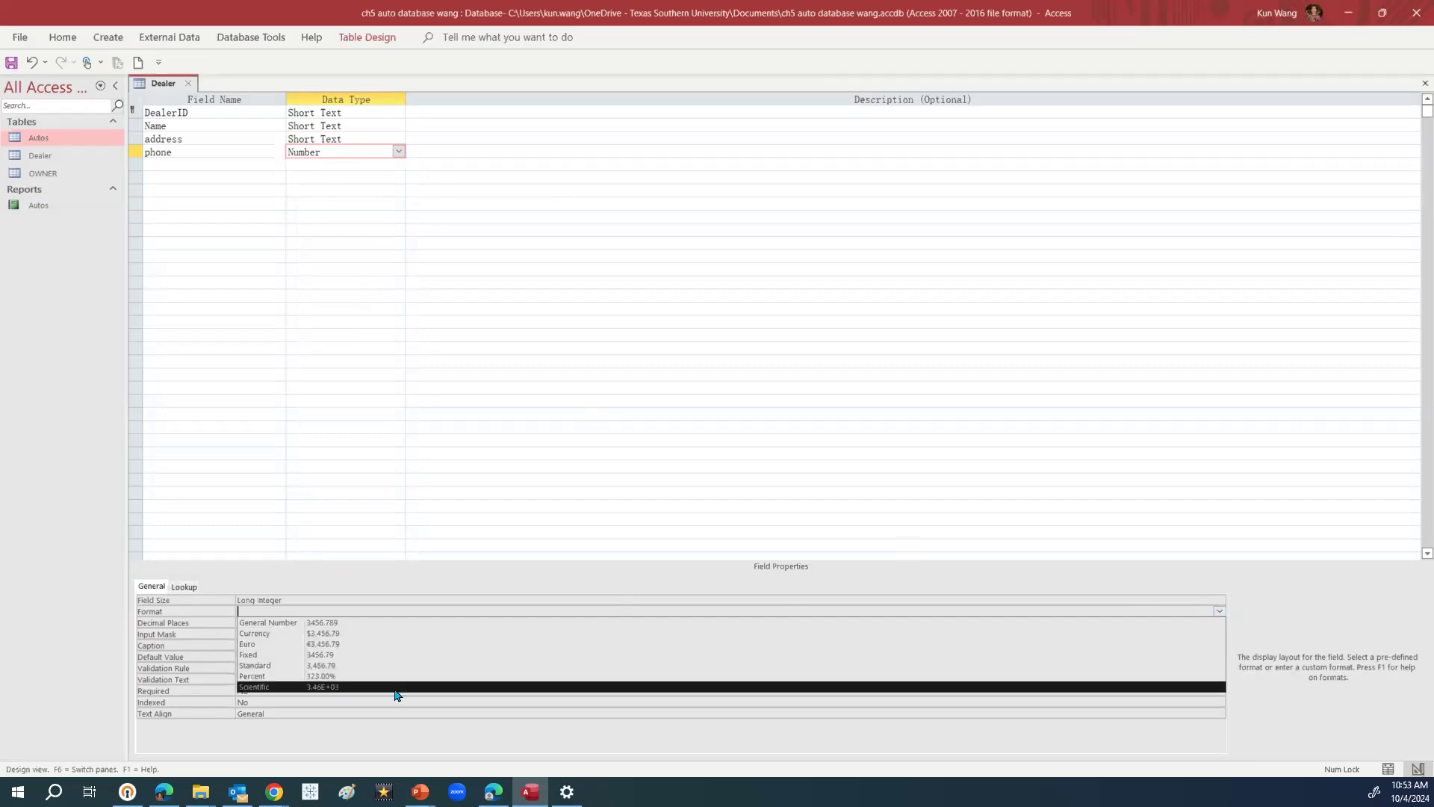
{"action": "left_click", "coordinate": [399, 152]}
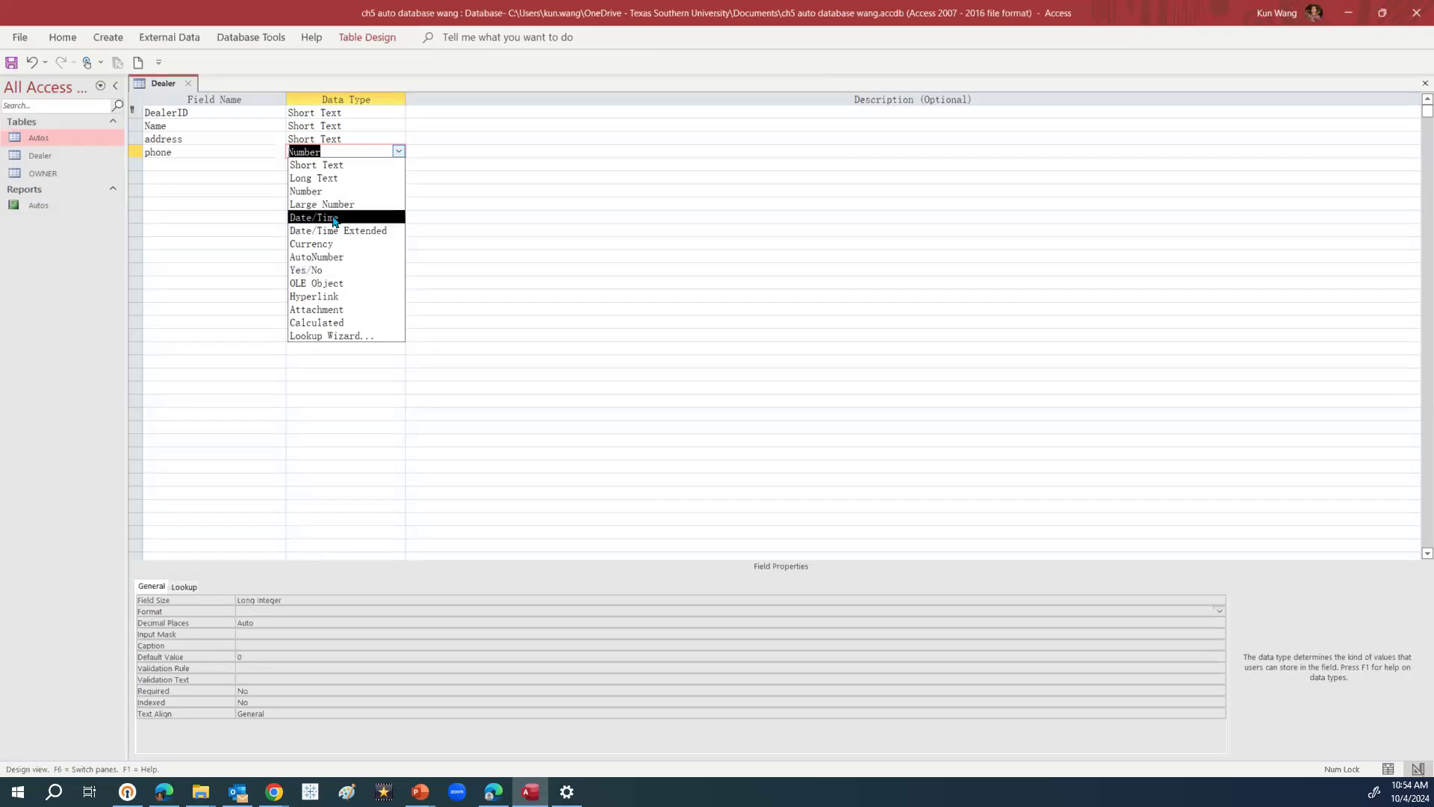
{"action": "left_click", "coordinate": [334, 164]}
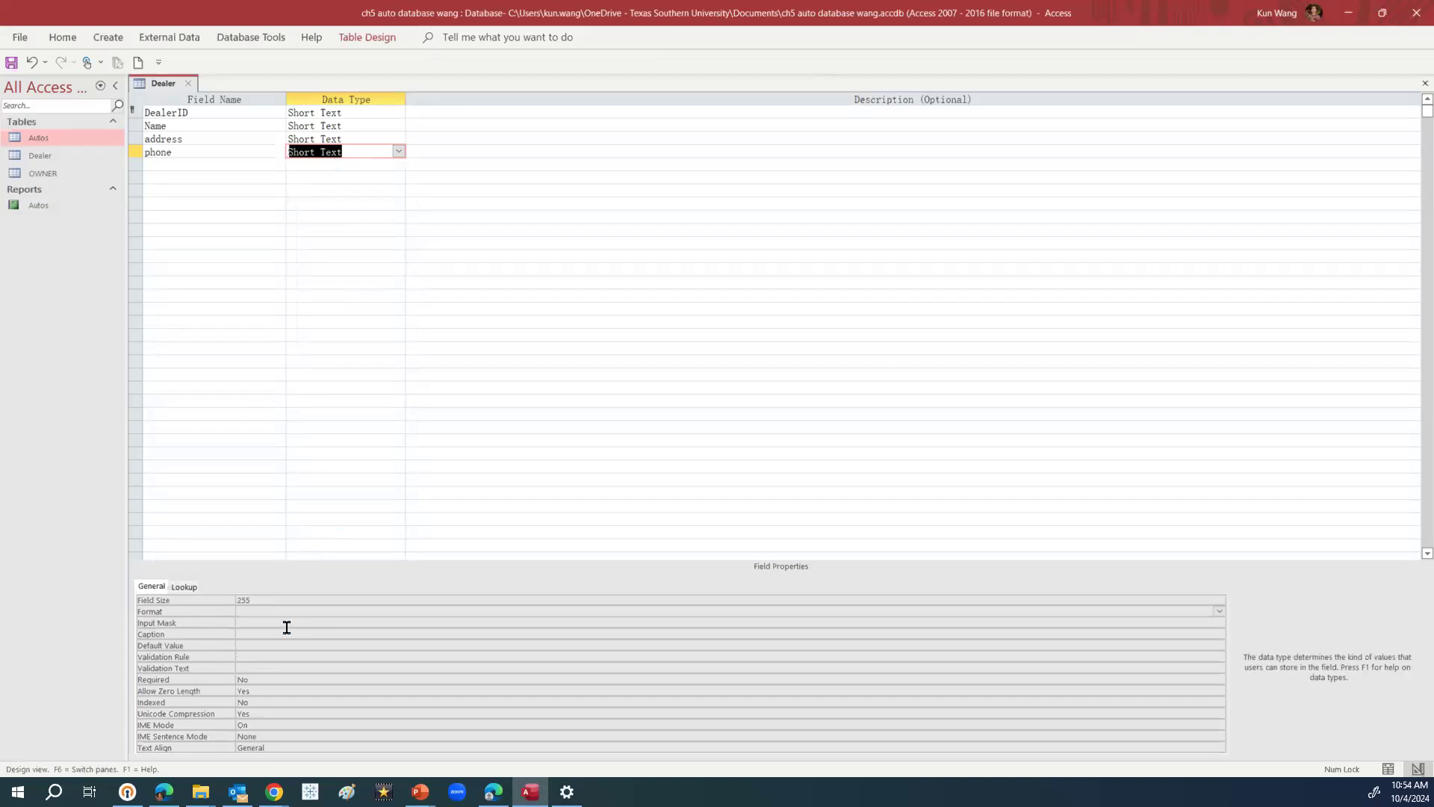
Save the table and apply the Phone Number mask to phone via the Input Mask Wizard
{"action": "left_click", "coordinate": [242, 622]}
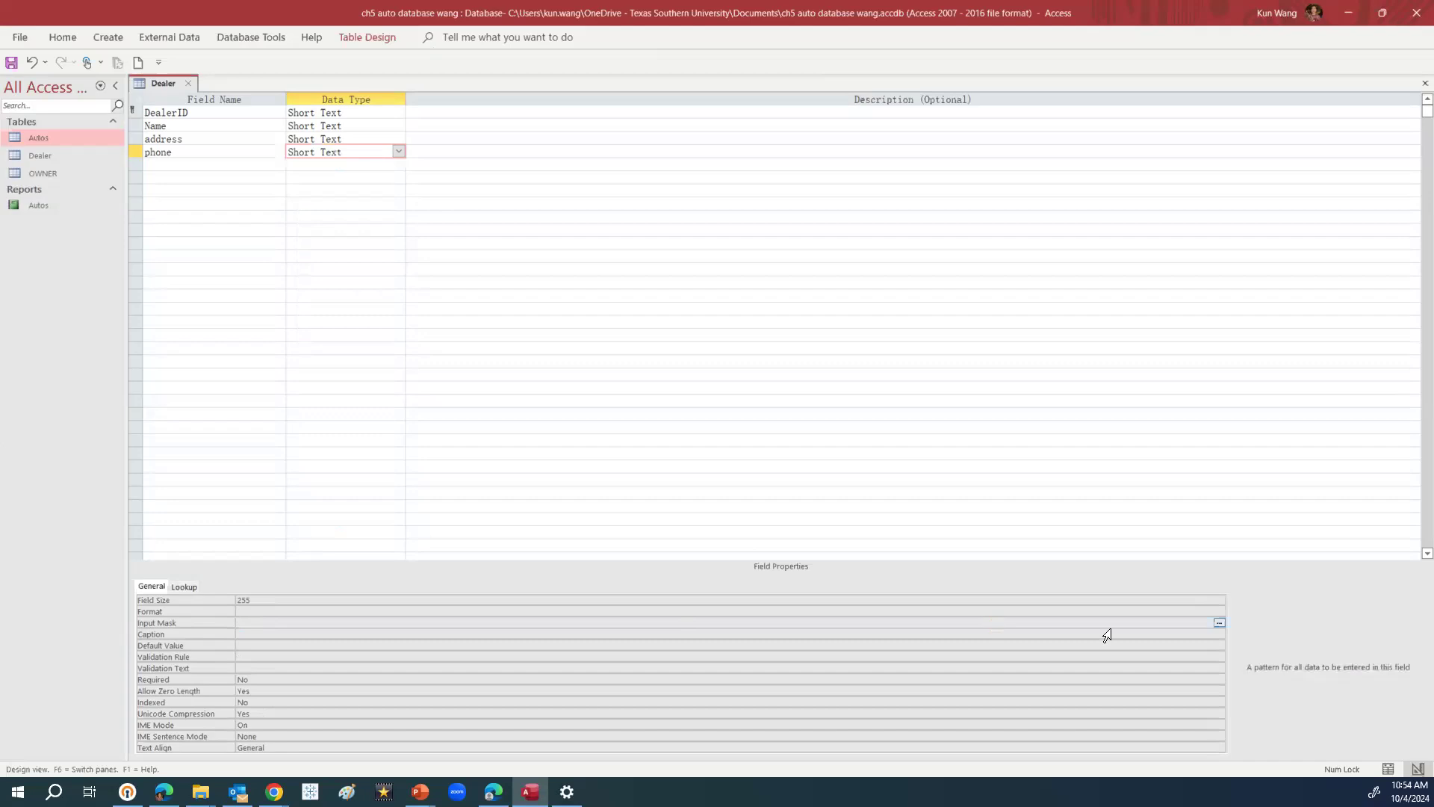
{"action": "left_click", "coordinate": [1219, 623]}
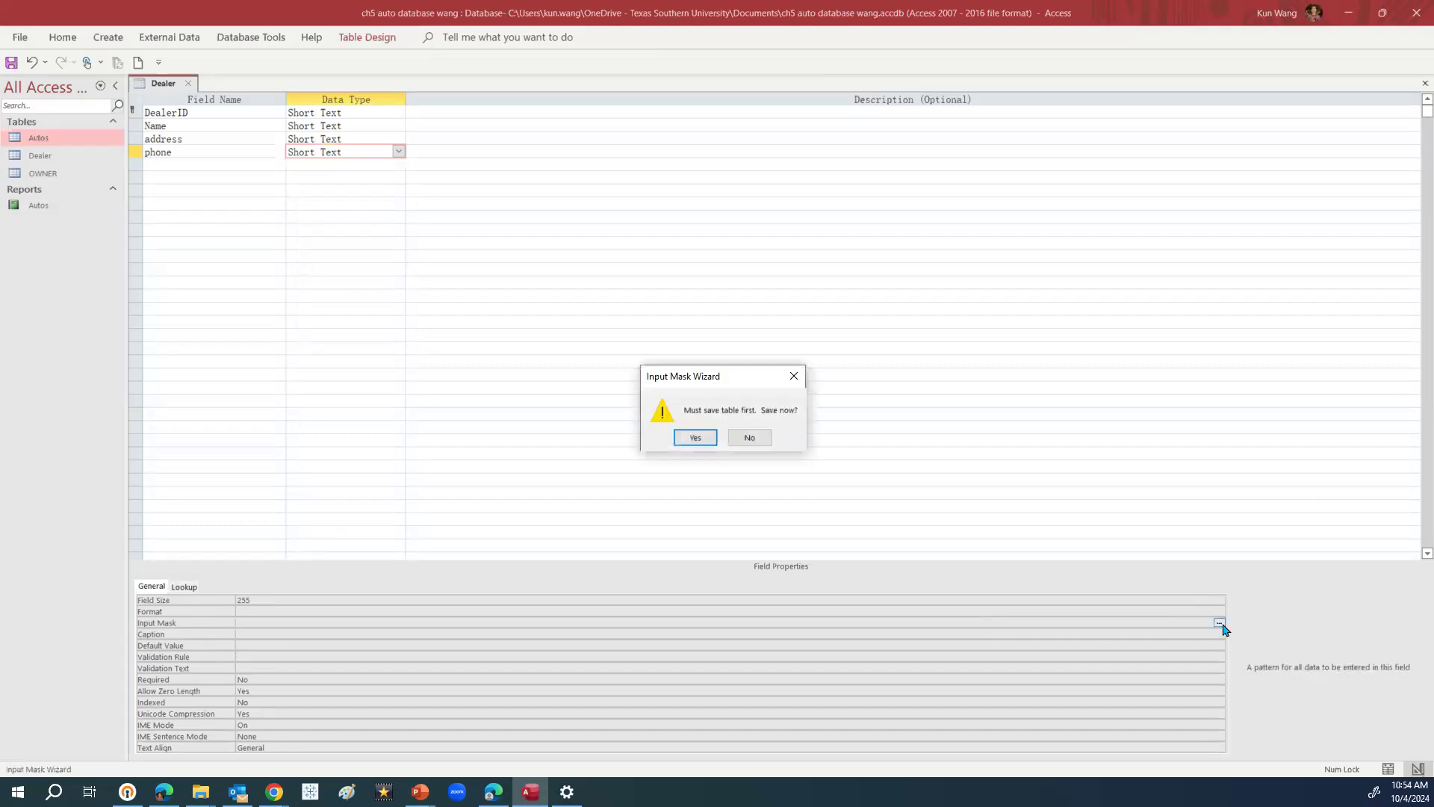
{"action": "left_click", "coordinate": [796, 375]}
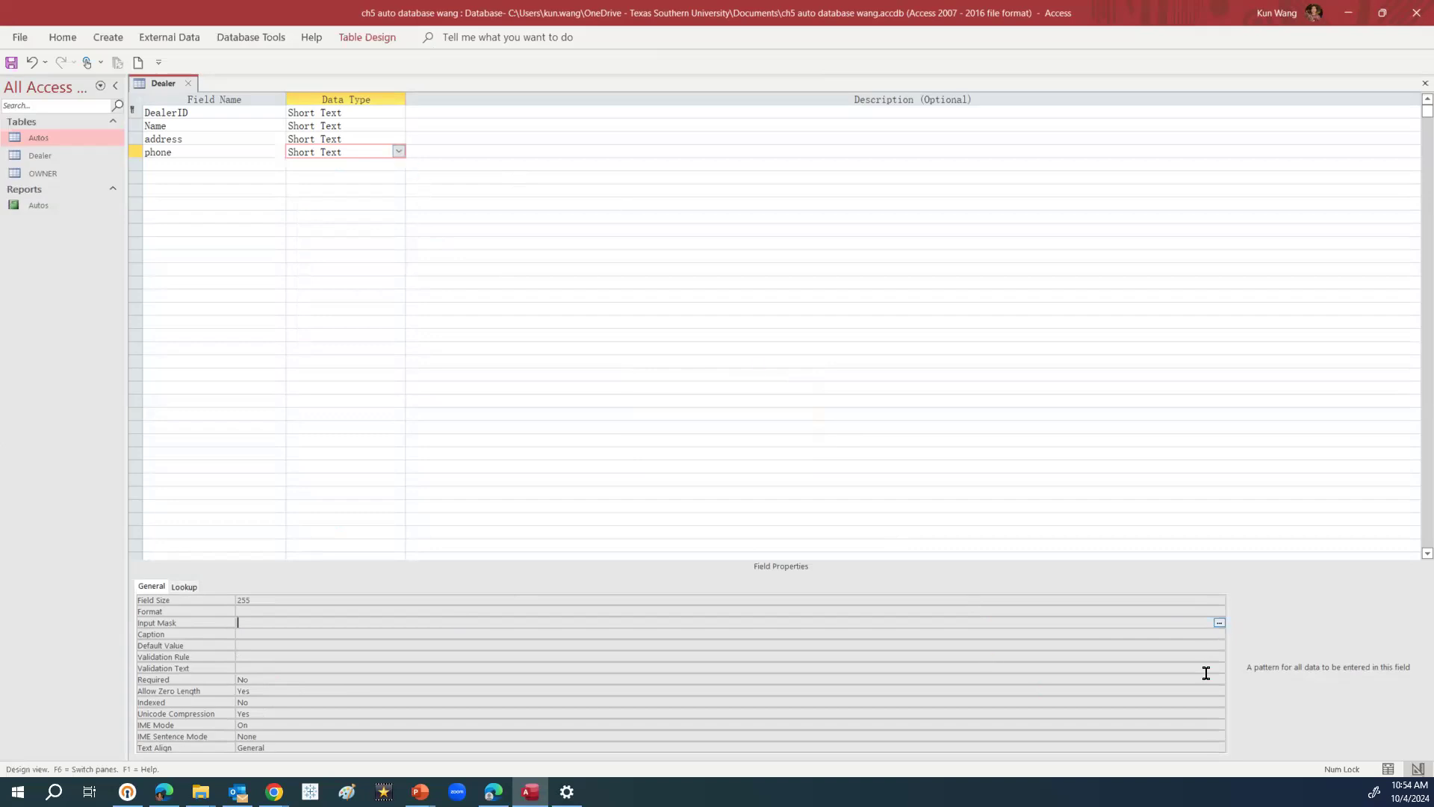
{"action": "left_click", "coordinate": [1217, 622]}
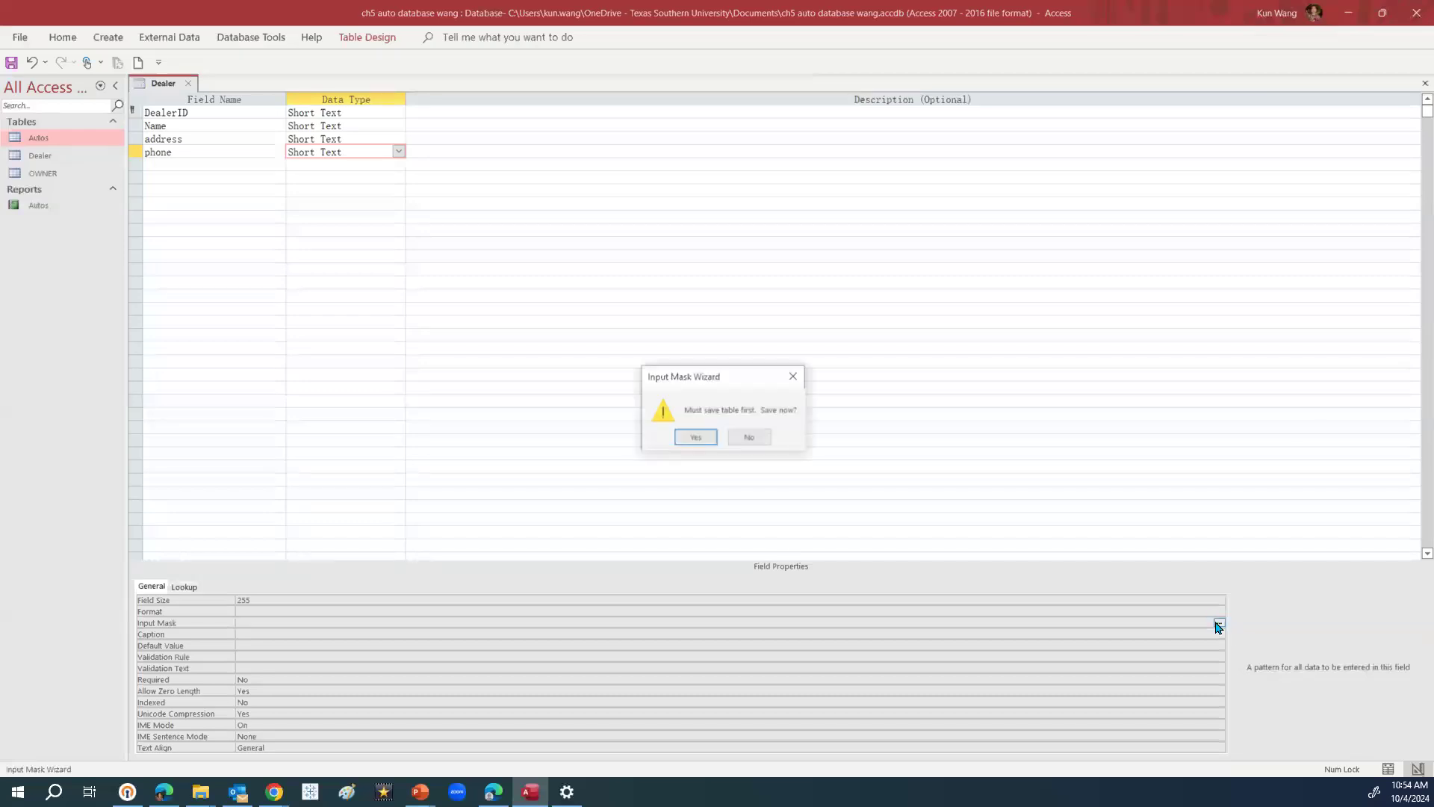
{"action": "left_click", "coordinate": [708, 439]}
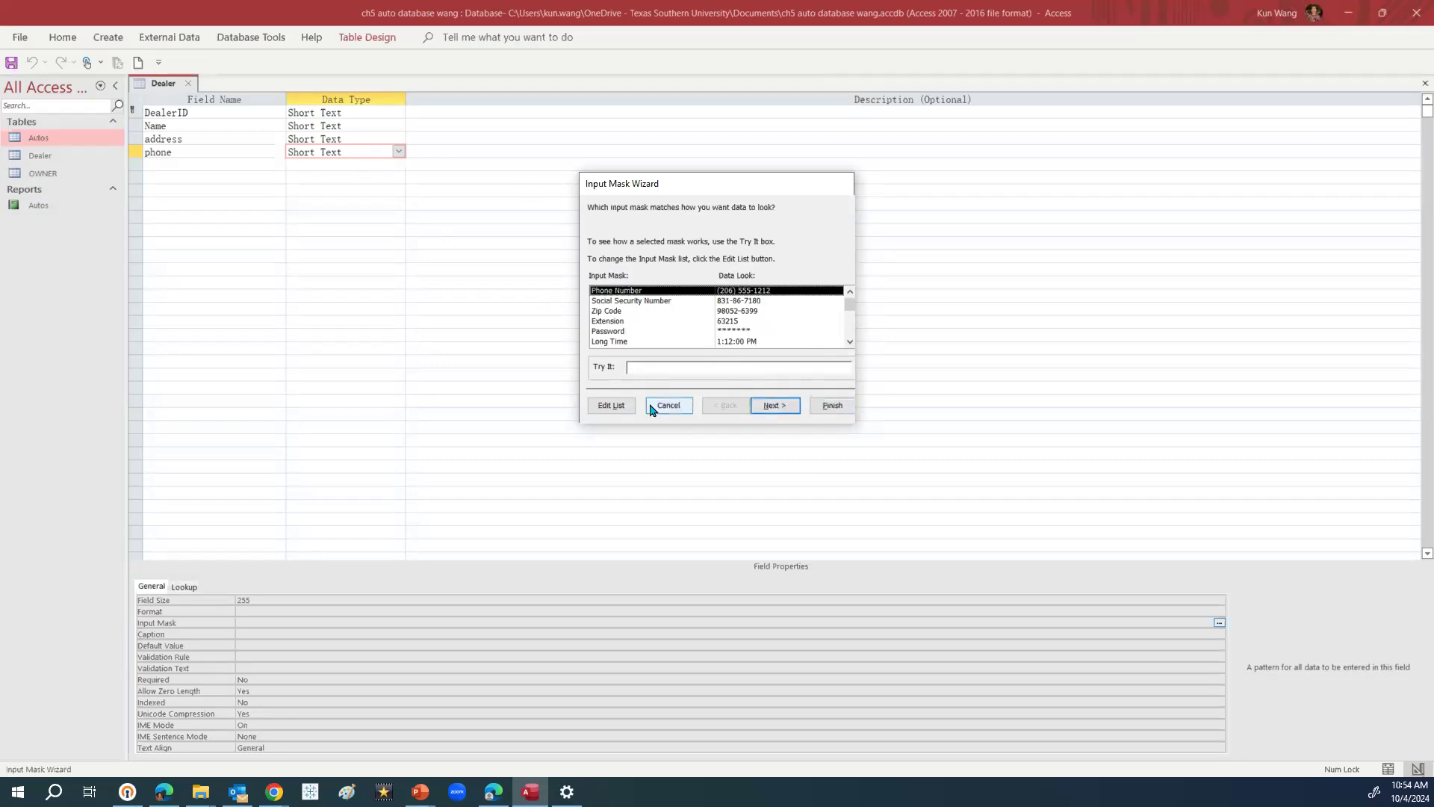
{"action": "left_click", "coordinate": [772, 407]}
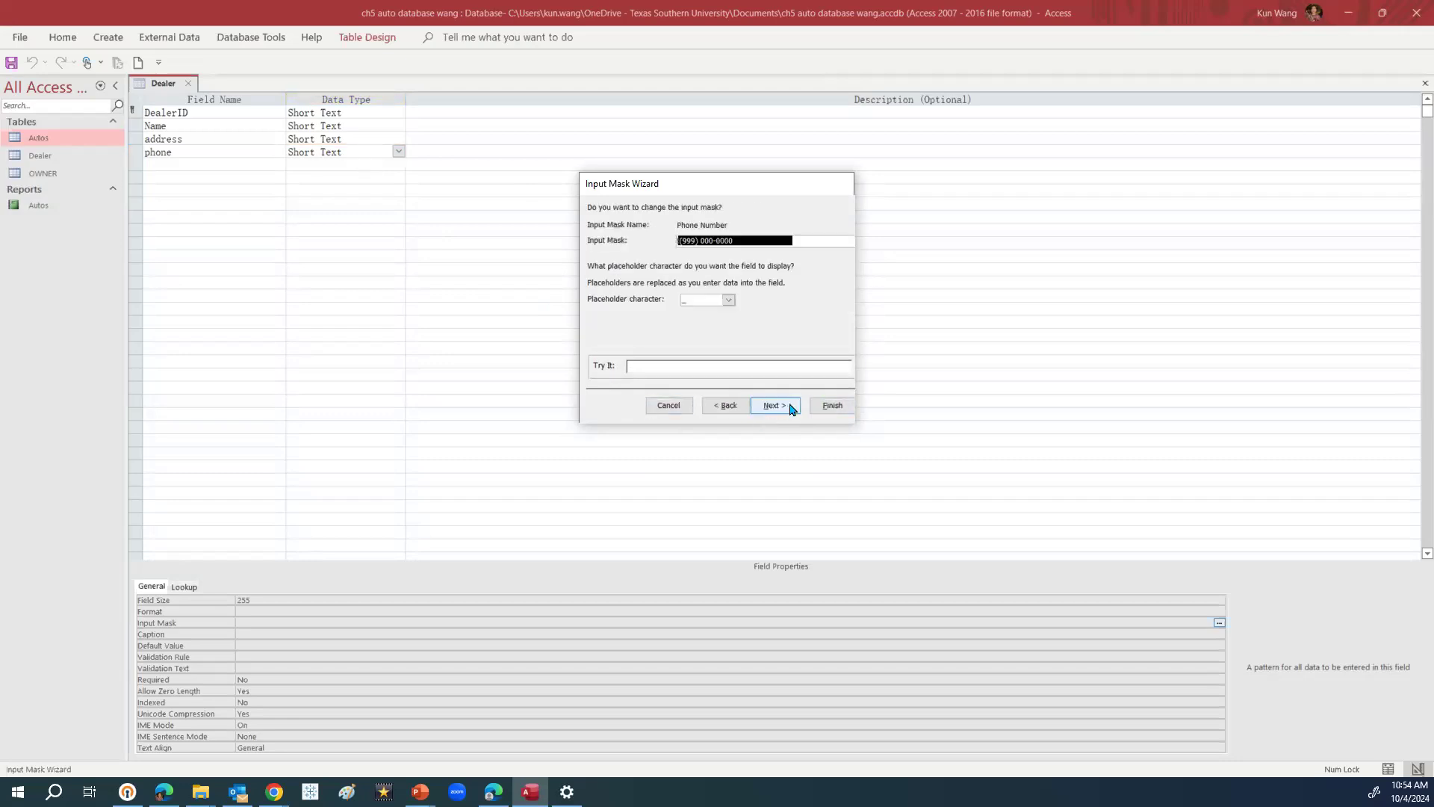
{"action": "left_click", "coordinate": [823, 409]}
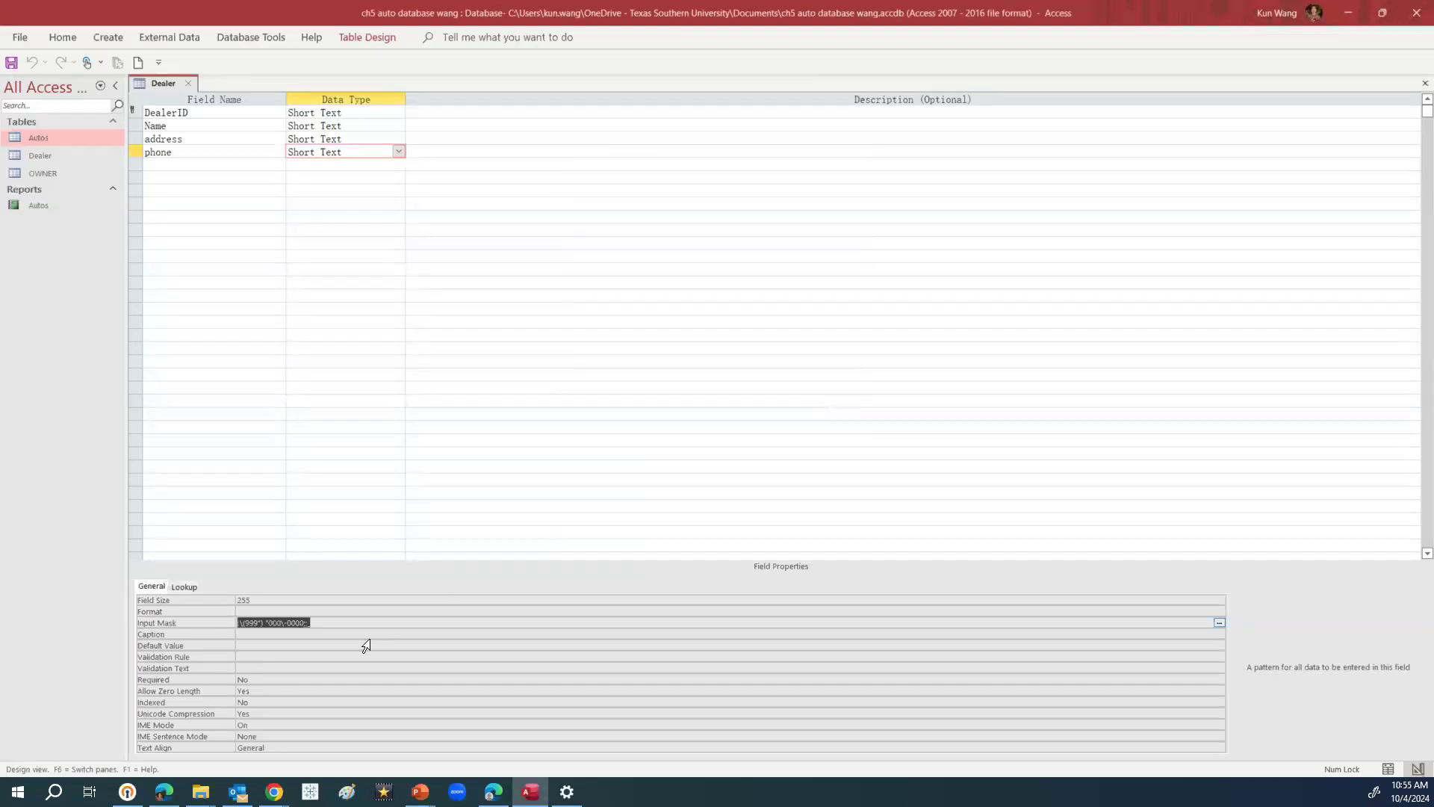
{"action": "left_click", "coordinate": [1220, 623]}
{"action": "left_click", "coordinate": [705, 439]}
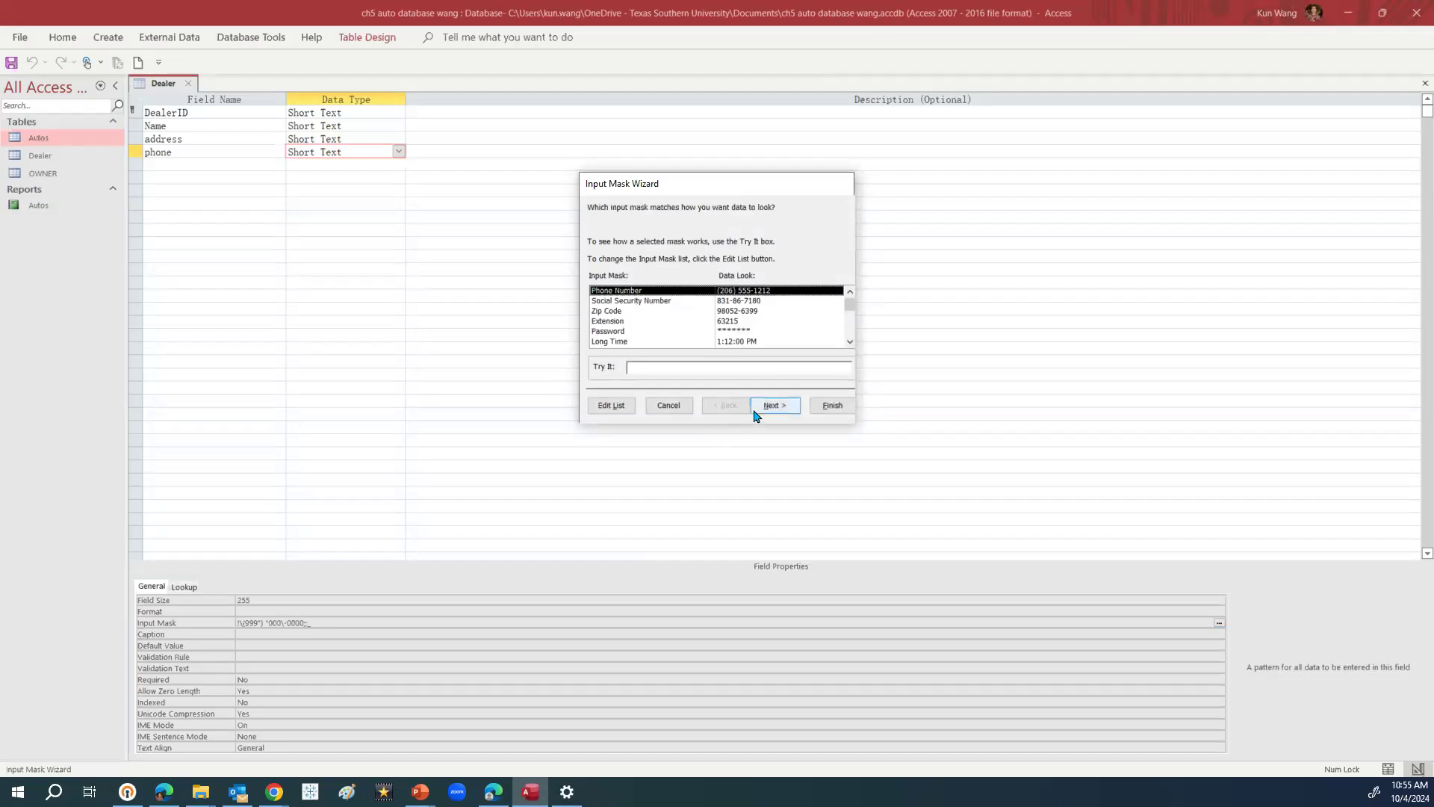
{"action": "left_click", "coordinate": [831, 406]}
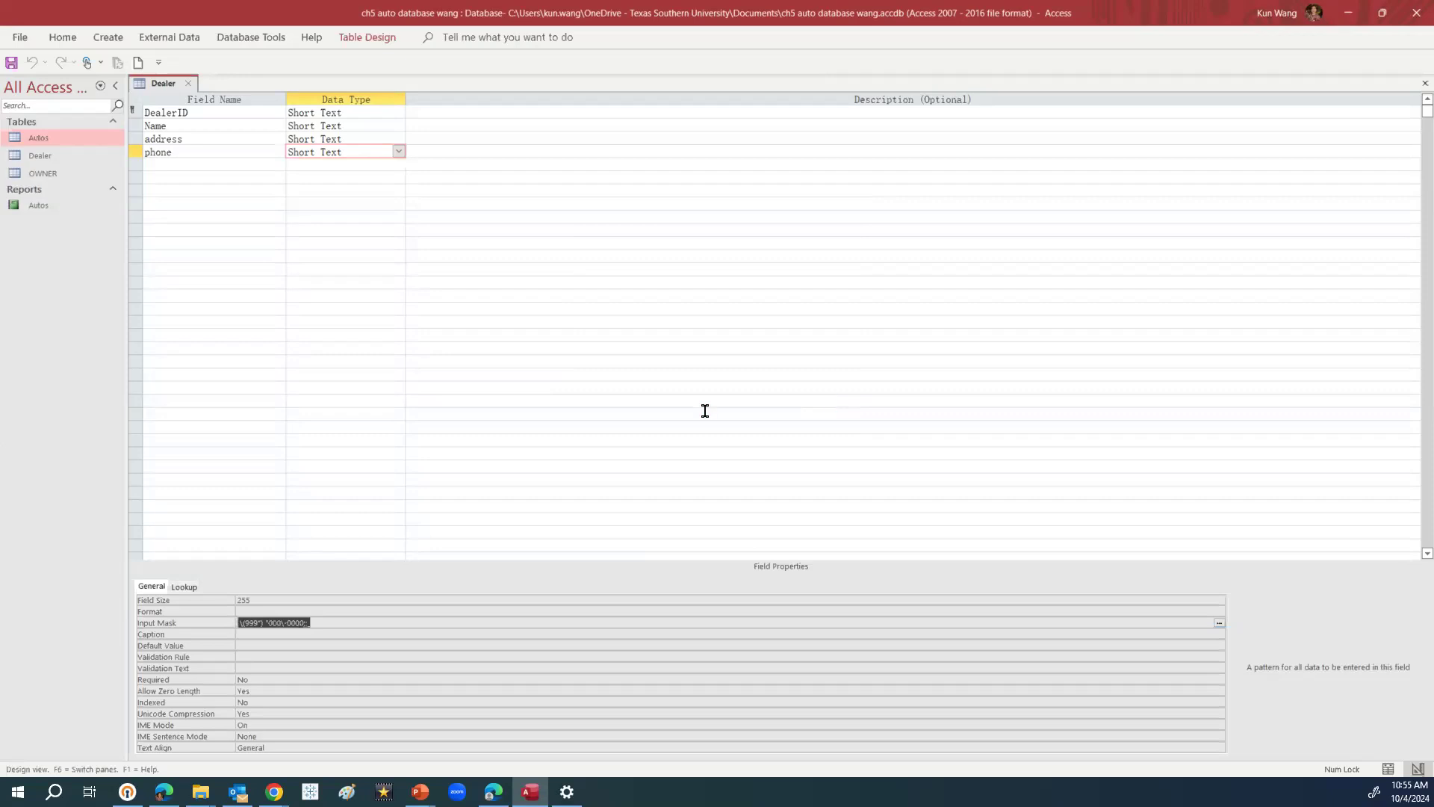
Set the phone field's Required property to No
{"action": "left_click", "coordinate": [336, 633]}
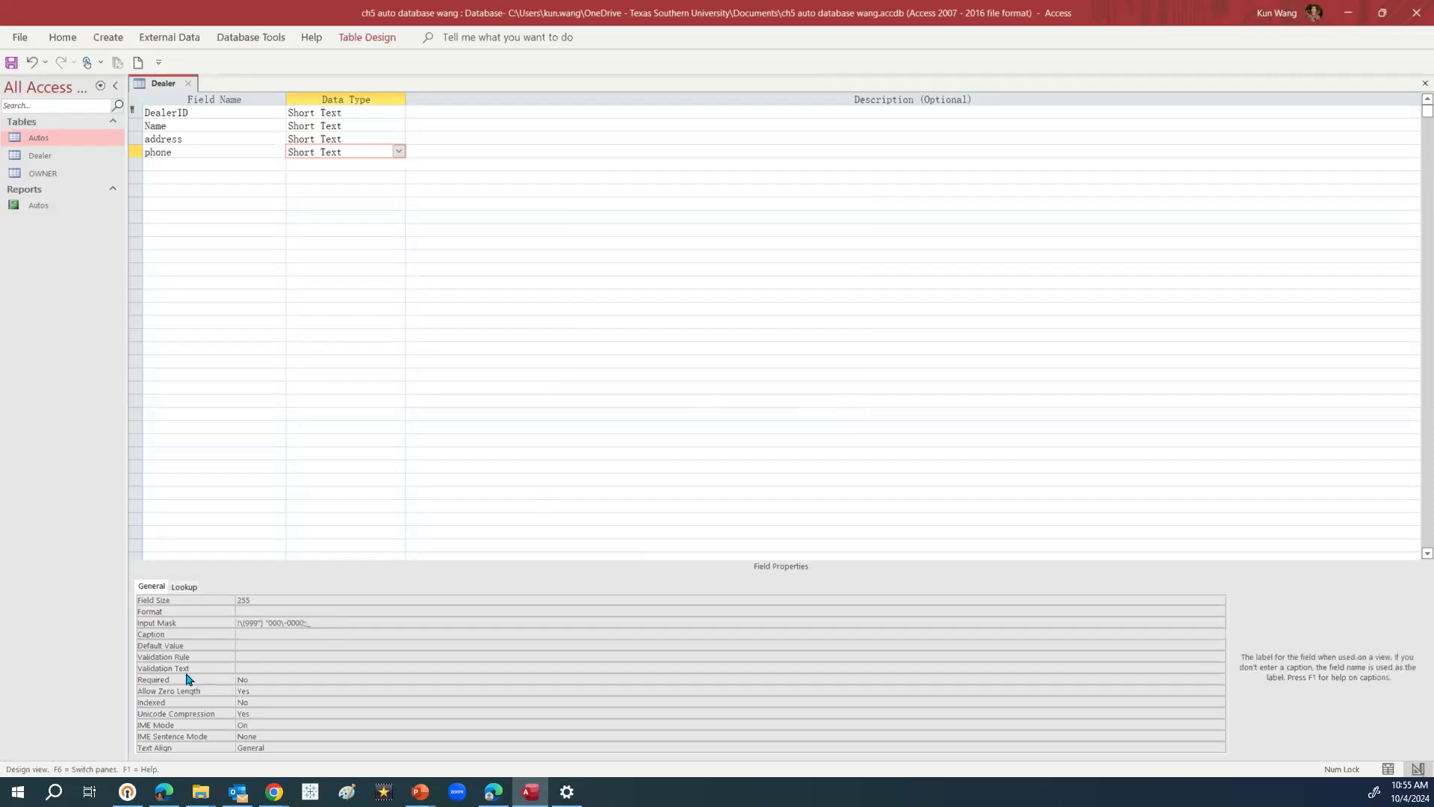
{"action": "left_click", "coordinate": [256, 678]}
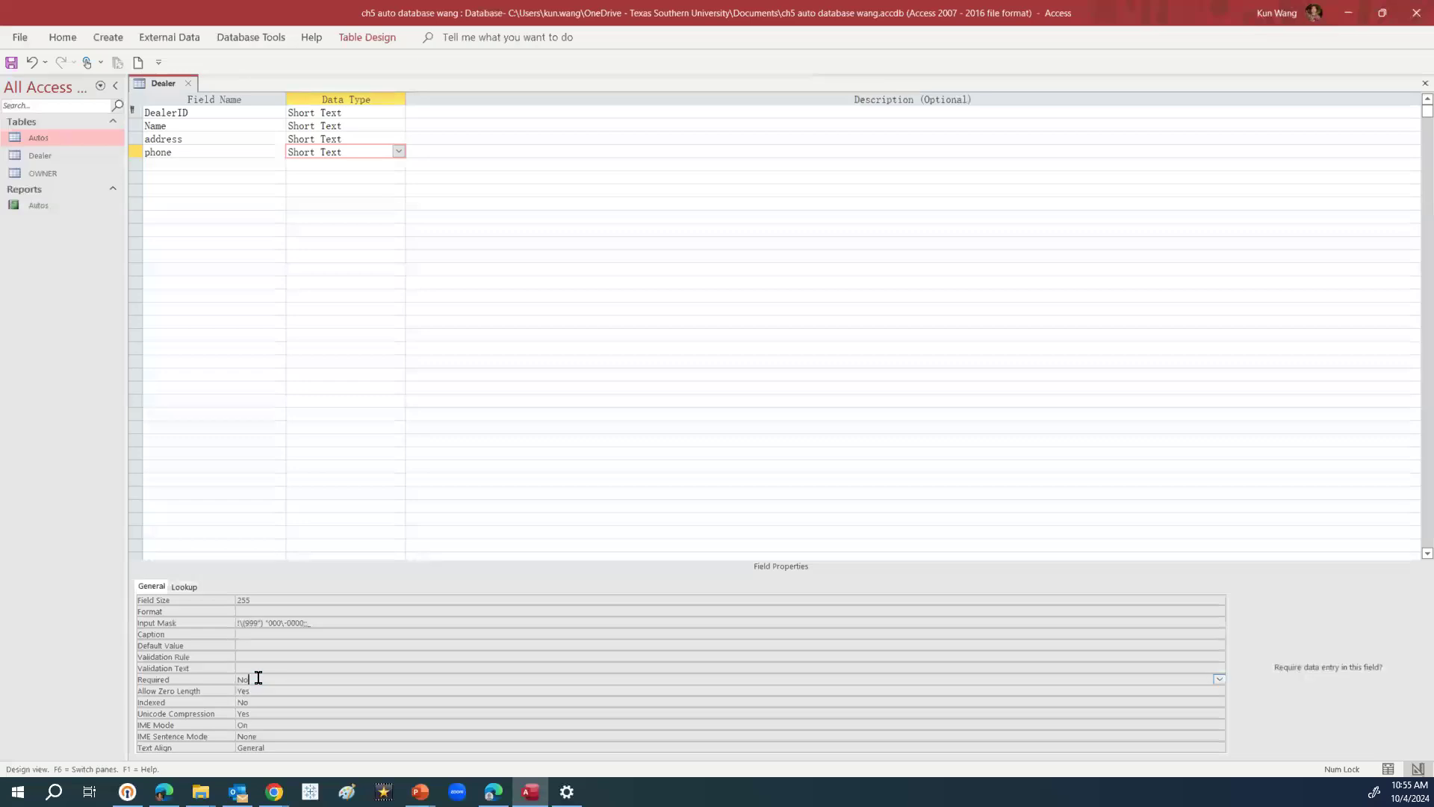
{"action": "left_click", "coordinate": [1220, 679]}
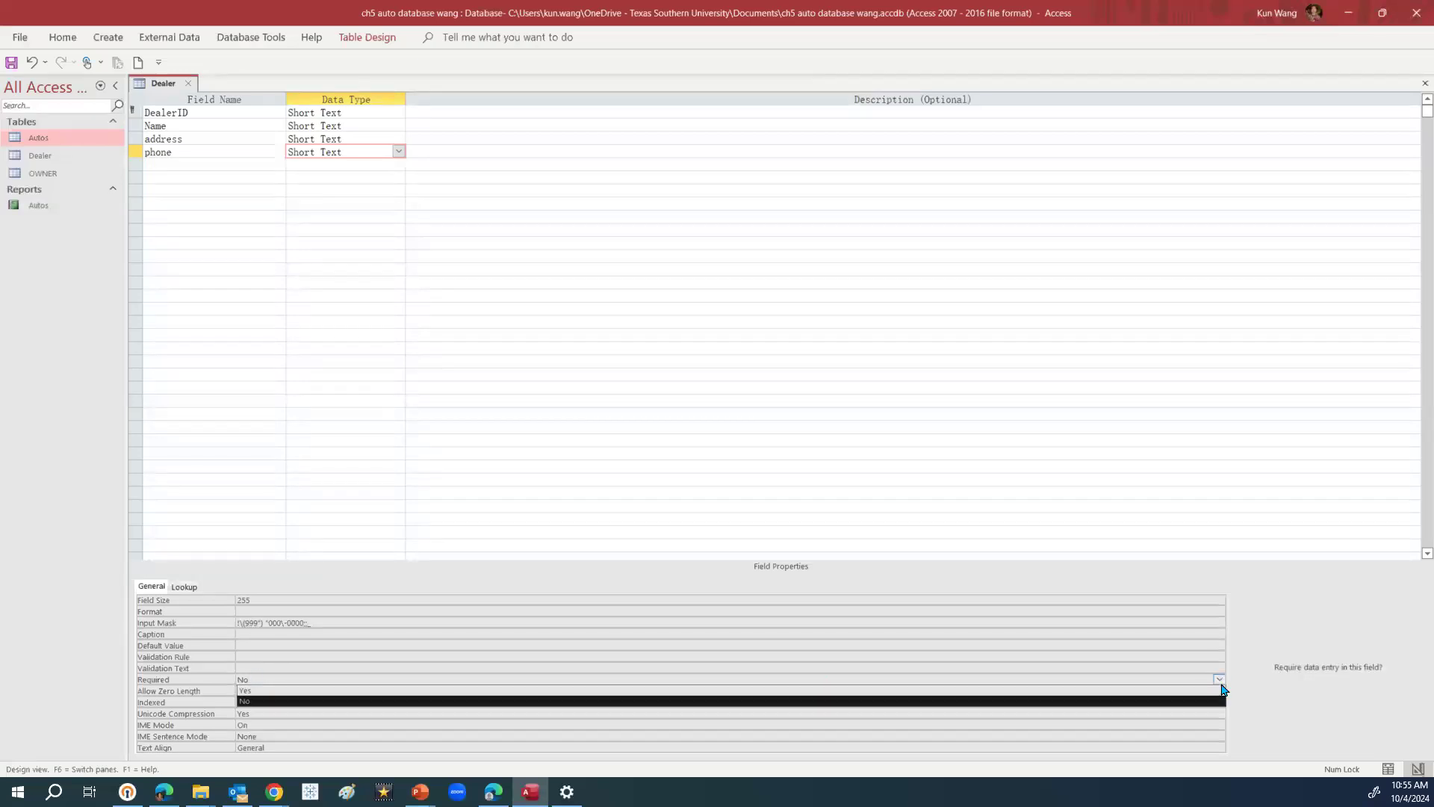
{"action": "left_click", "coordinate": [254, 691]}
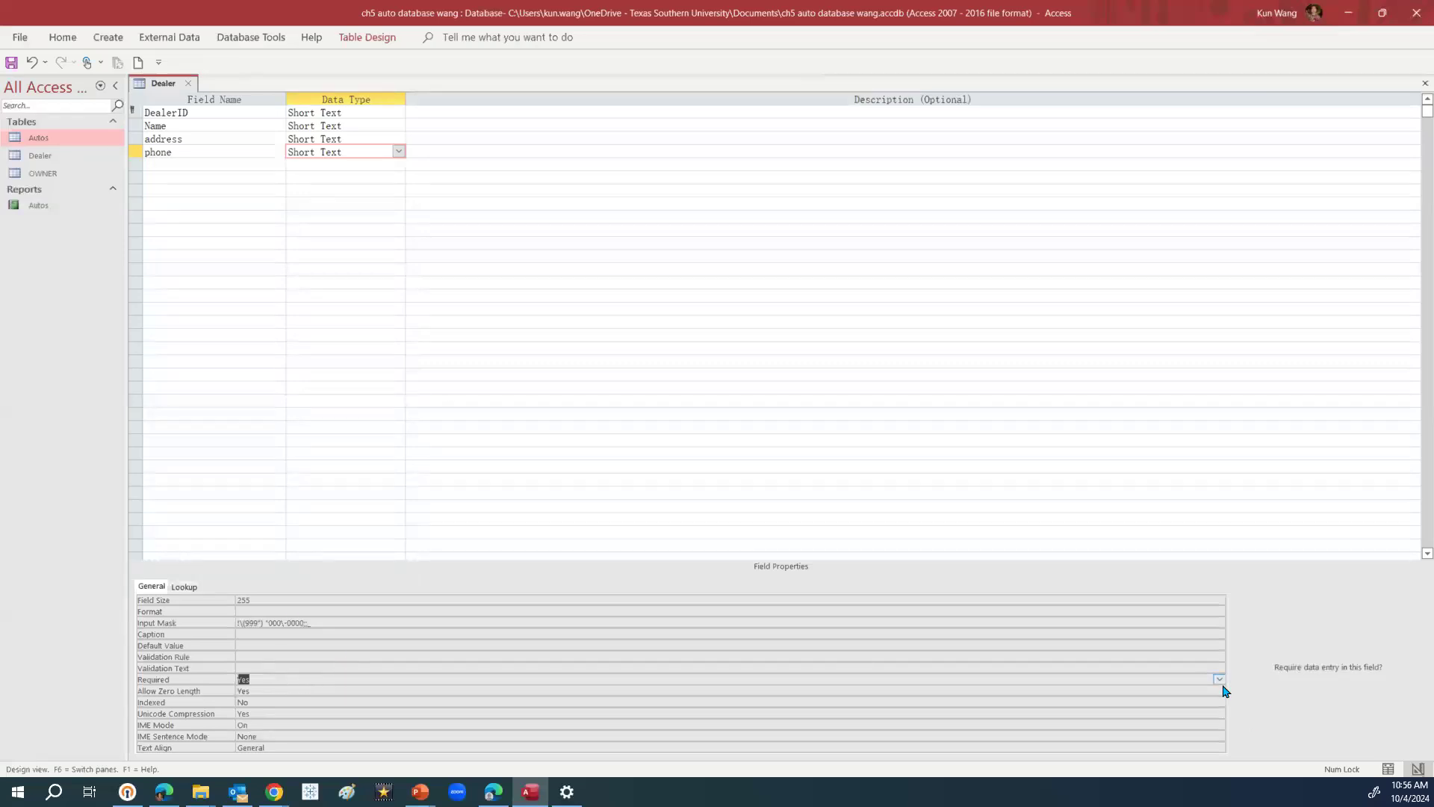
{"action": "left_click", "coordinate": [1219, 679]}
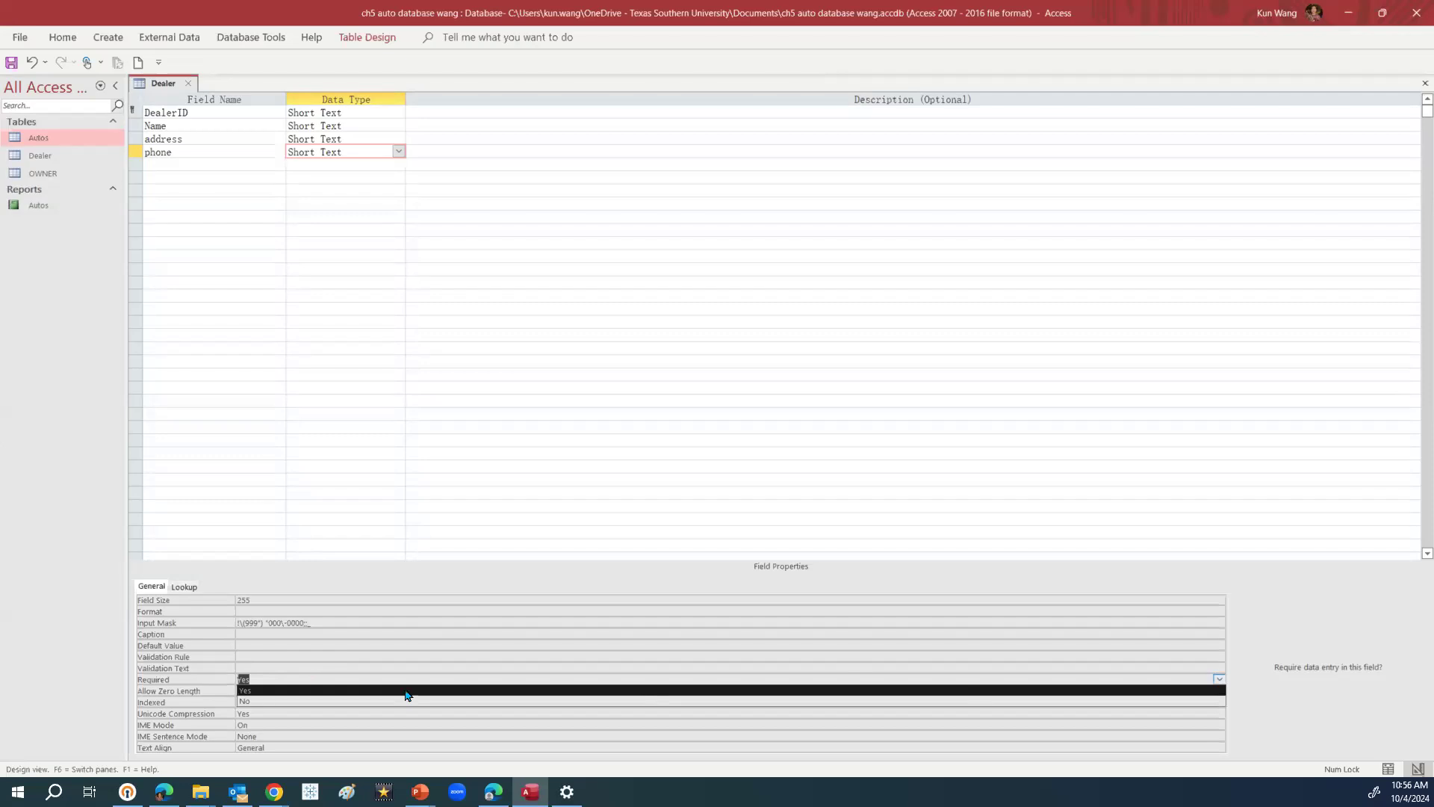
{"action": "left_click", "coordinate": [245, 701]}
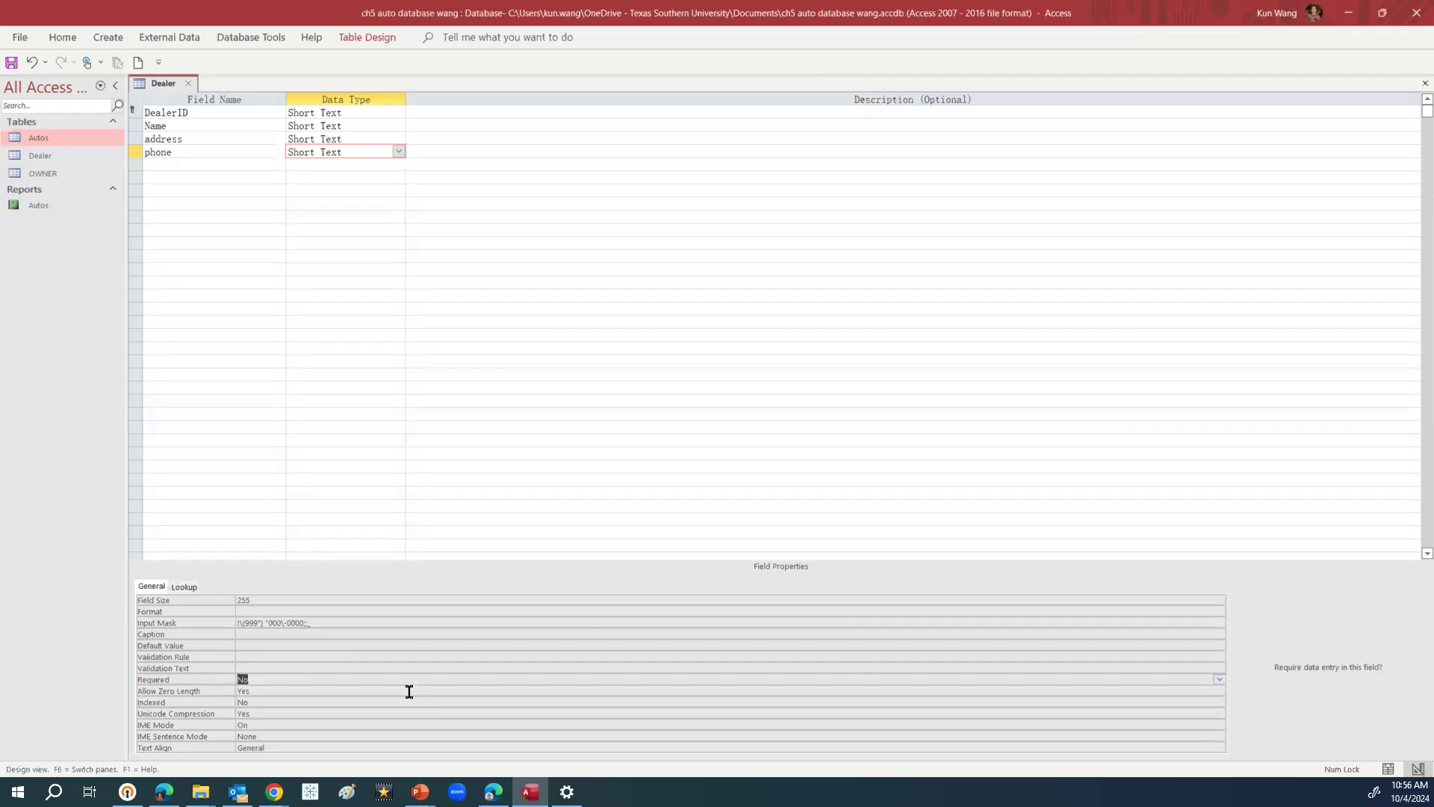
{"action": "left_click", "coordinate": [442, 452]}
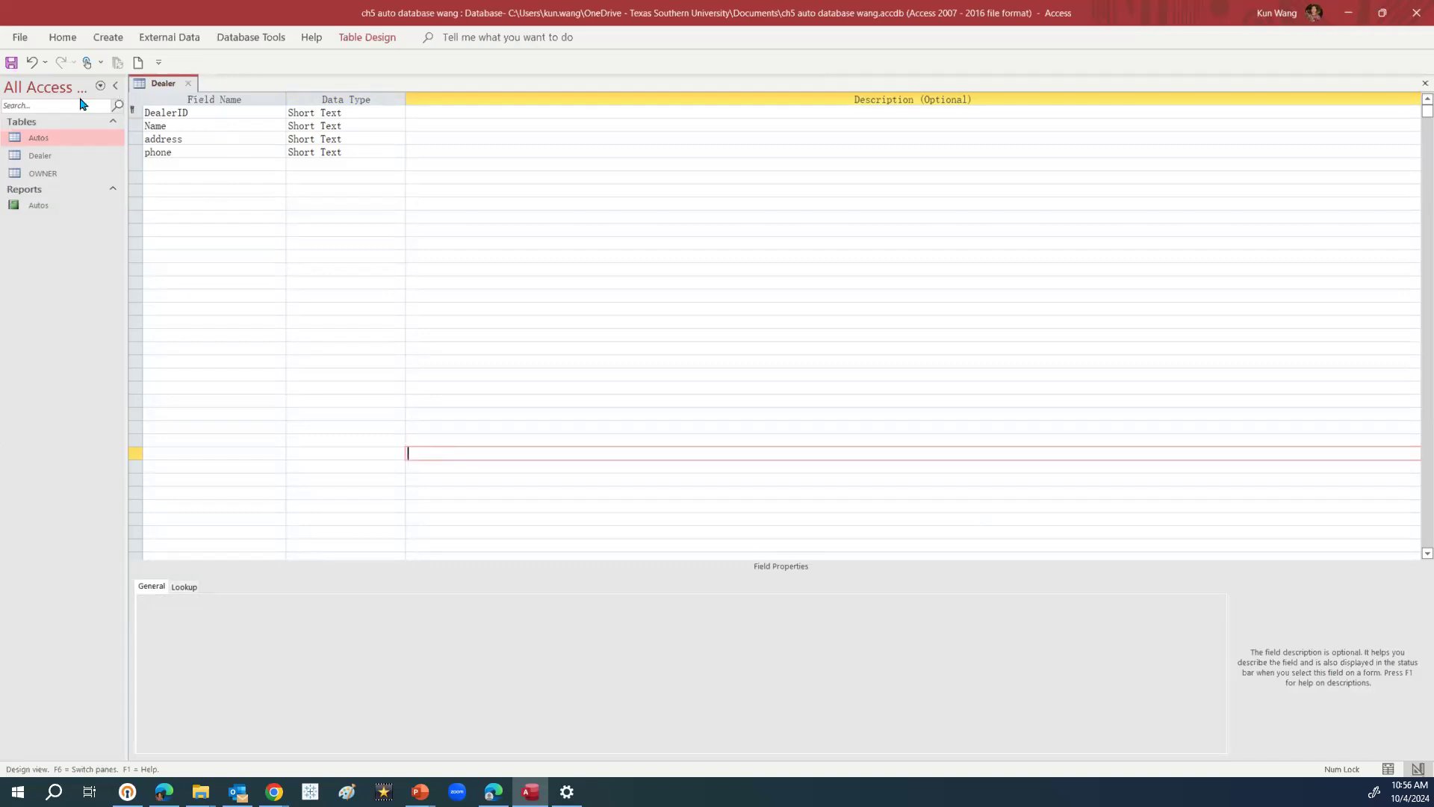
Switch Dealer to Datasheet view, saving the table when asked
{"action": "left_click", "coordinate": [66, 43]}
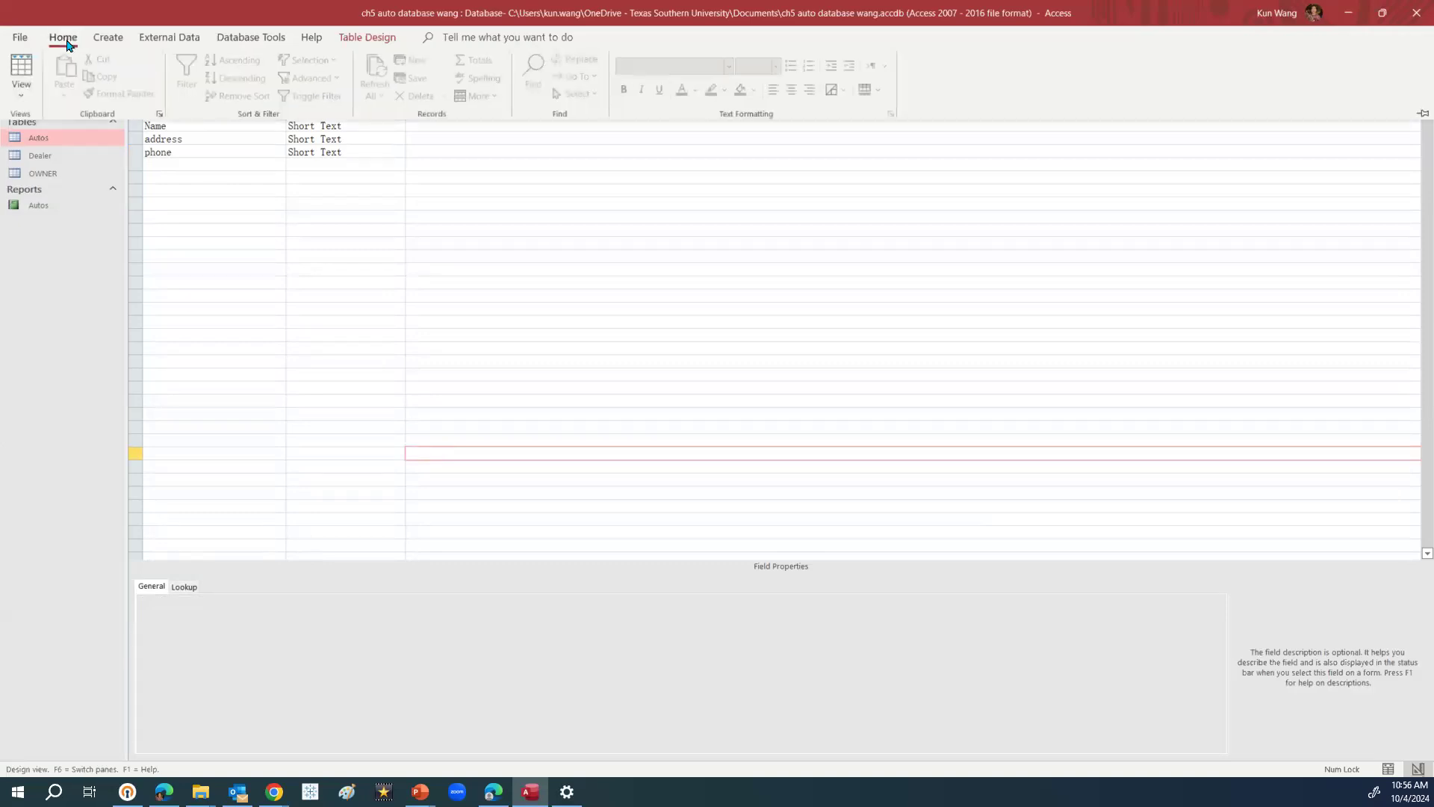
{"action": "left_click", "coordinate": [21, 93]}
{"action": "left_click", "coordinate": [93, 137]}
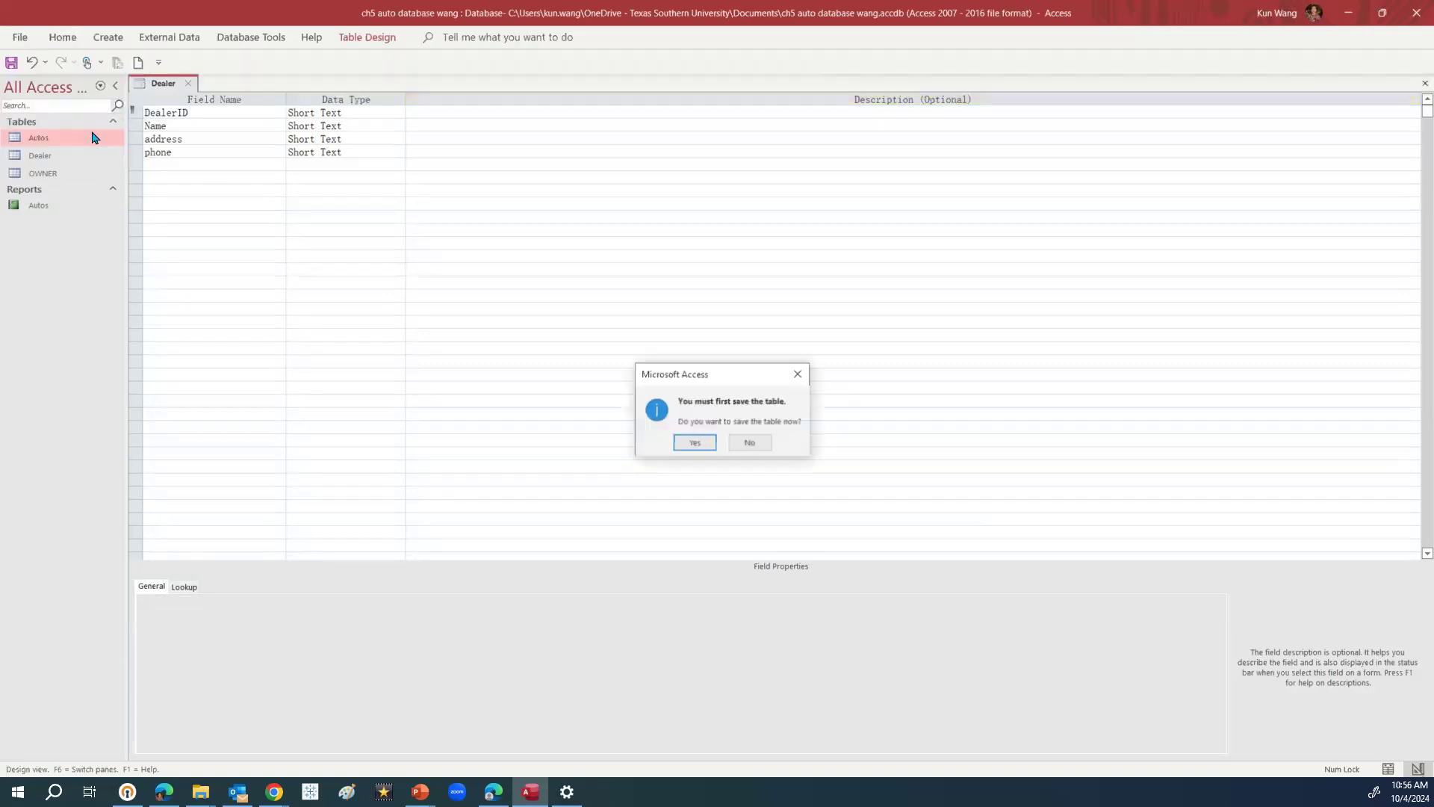
{"action": "left_click", "coordinate": [698, 443]}
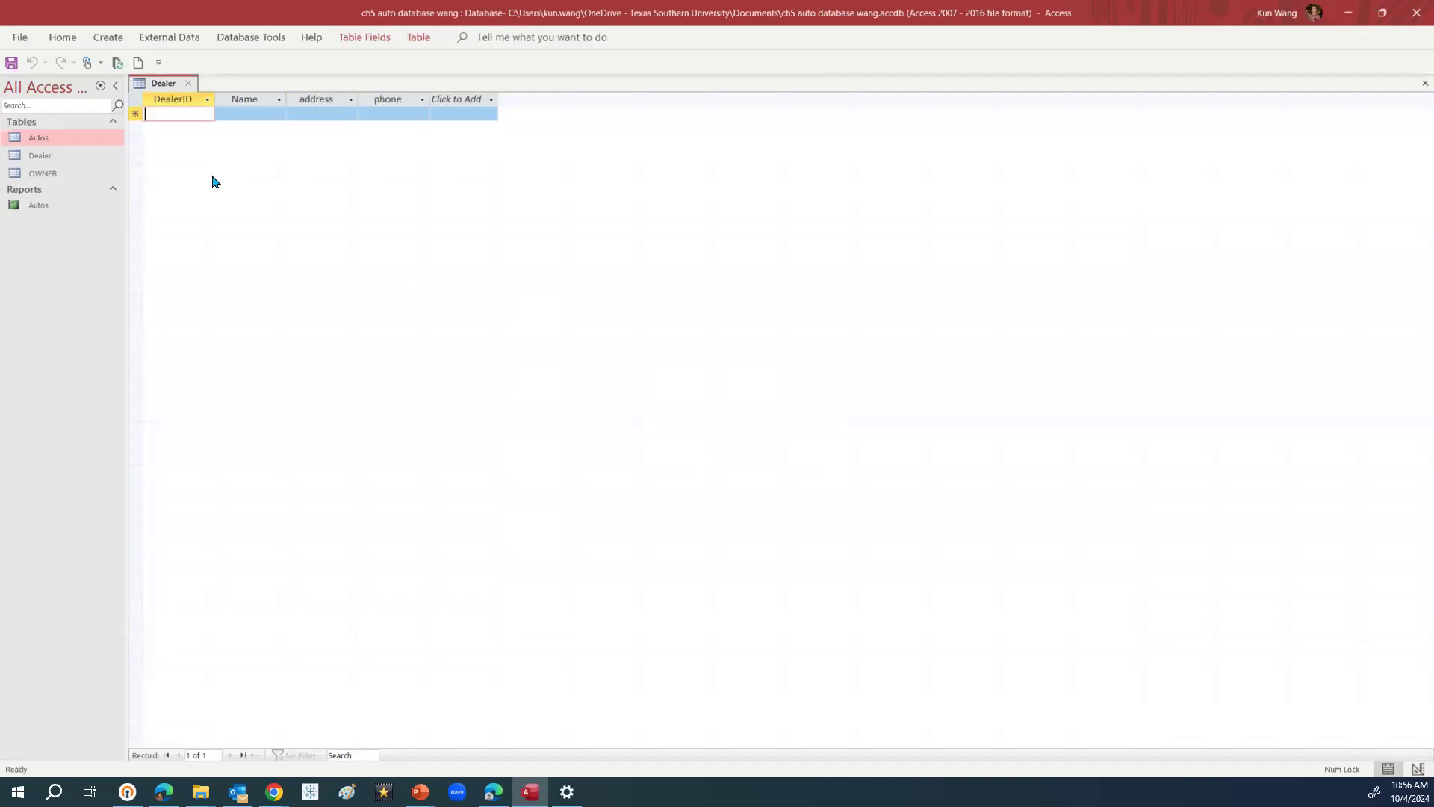
Enter DealerID D001 and the dealer's name in the first row
{"action": "type", "text": "d"}
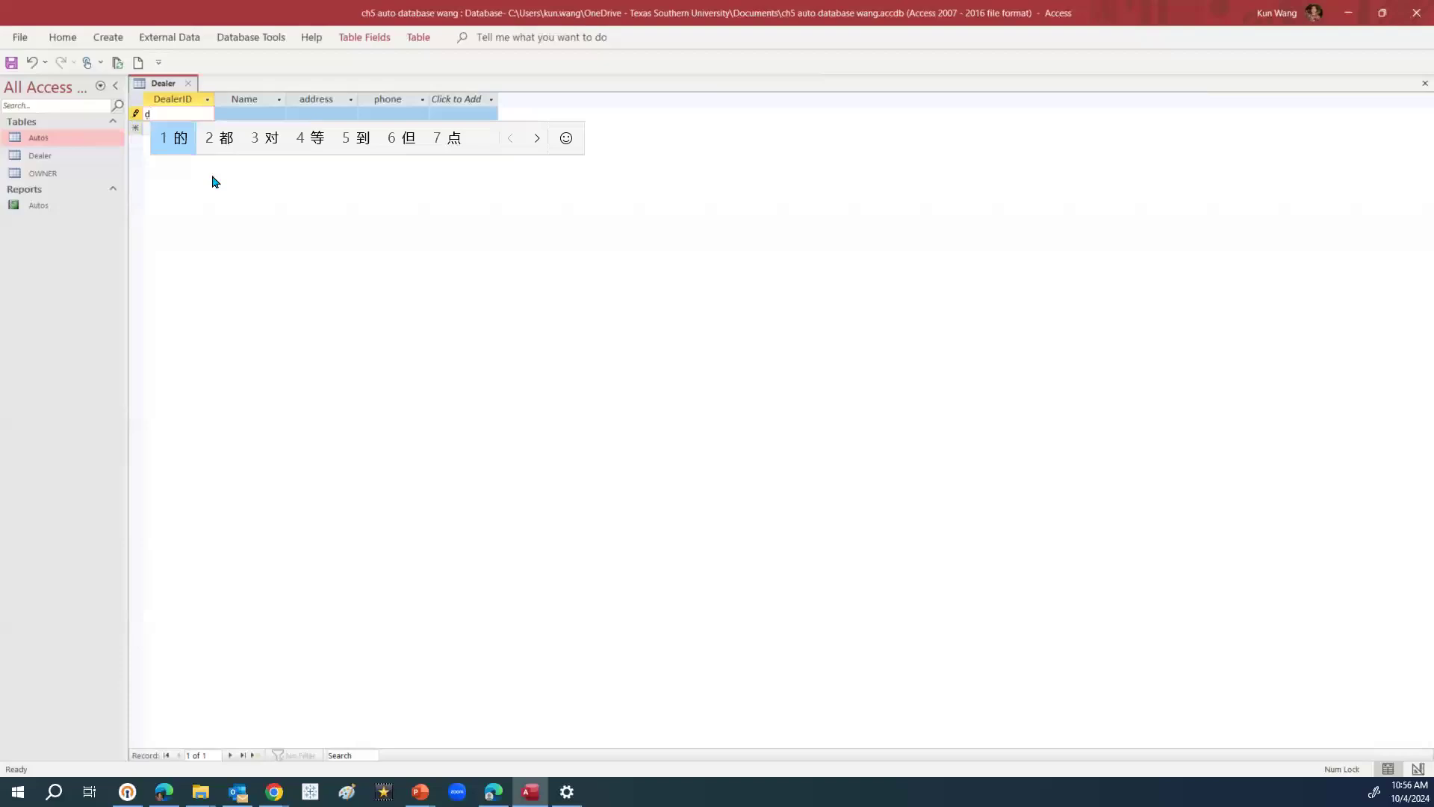
{"action": "key", "text": "BackSpace"}
{"action": "type", "text": "d"}
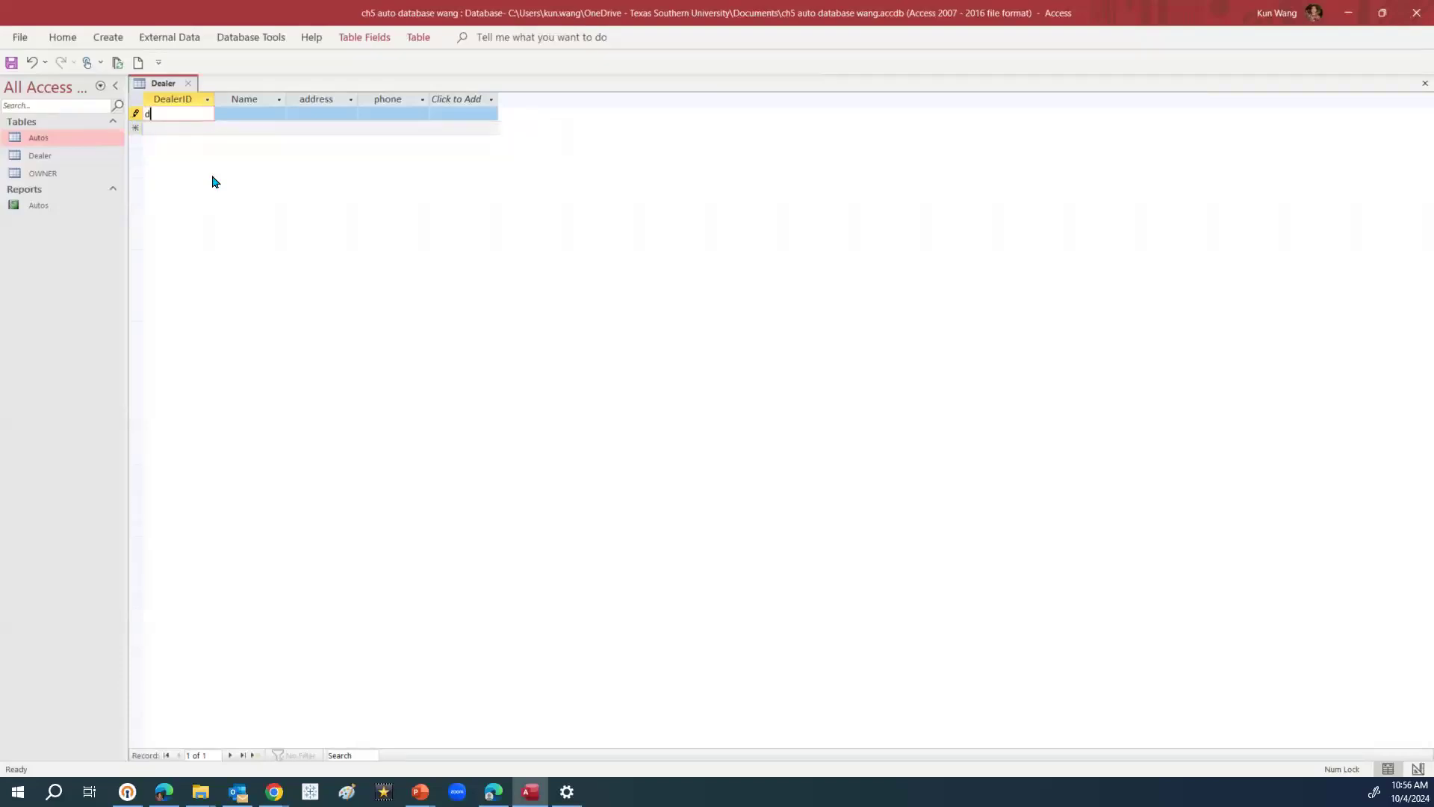
{"action": "key", "text": "BackSpace"}
{"action": "key", "text": "Caps_Lock"}
{"action": "type", "text": "D"}
{"action": "key", "text": "Caps_Lock"}
{"action": "type", "text": "001"}
{"action": "left_click", "coordinate": [266, 116]}
{"action": "type", "text": "s"}
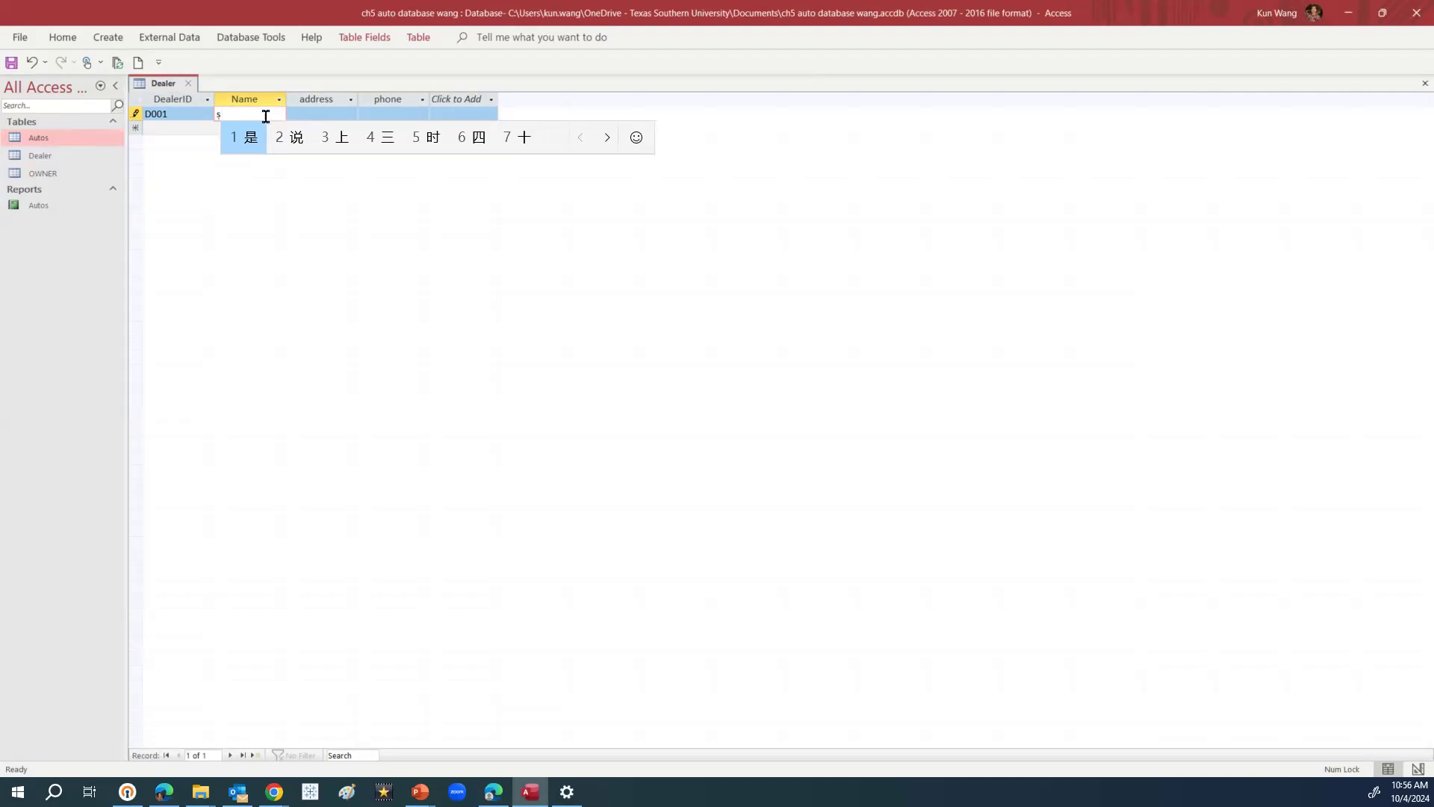
{"action": "key", "text": "shift"}
{"action": "type", "text": "termin"}
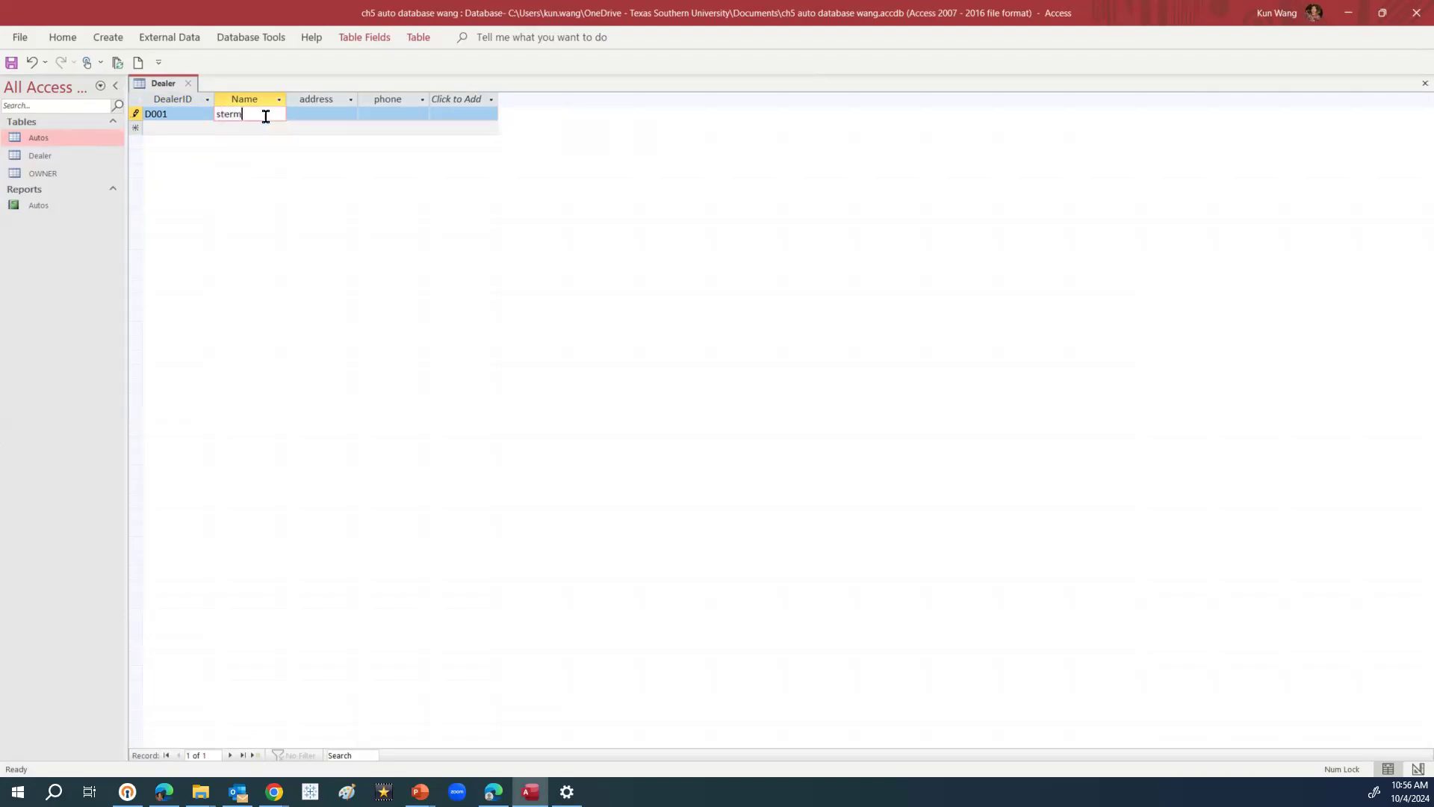
{"action": "key", "text": "BackSpace"}
{"action": "key", "text": "BackSpace"}
{"action": "key", "text": "BackSpace"}
{"action": "type", "text": "nlin"}
{"action": "key", "text": "BackSpace"}
{"action": "key", "text": "BackSpace"}
{"action": "key", "text": "BackSpace"}
{"action": "key", "text": "BackSpace"}
{"action": "type", "text": "ling"}
Fill in the dealer's address and phone number, then close the Dealer table
{"action": "left_click", "coordinate": [307, 112]}
{"action": "type", "text": "sou"}
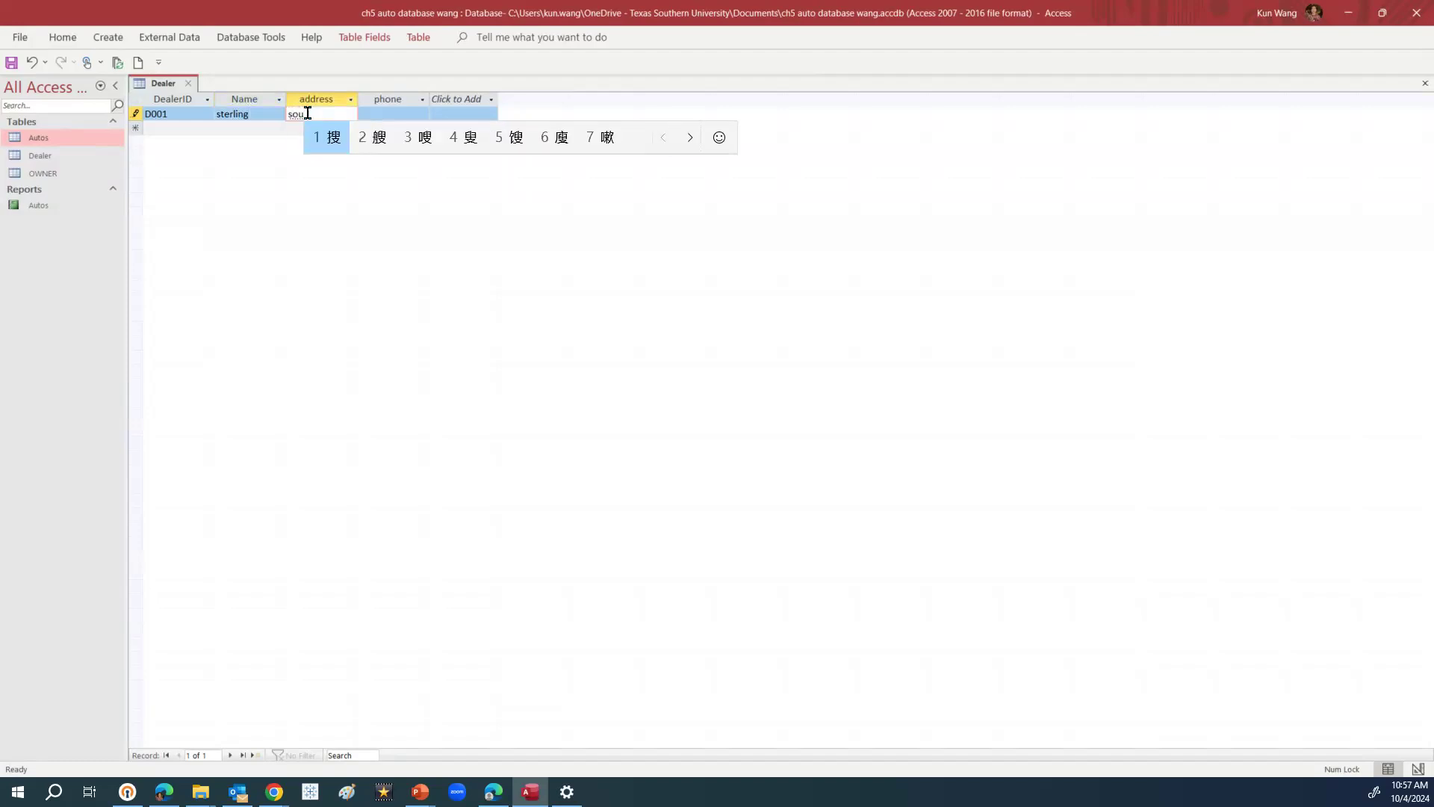
{"action": "key", "text": "shift"}
{"action": "type", "text": "th"}
{"action": "type", "text": "est fry"}
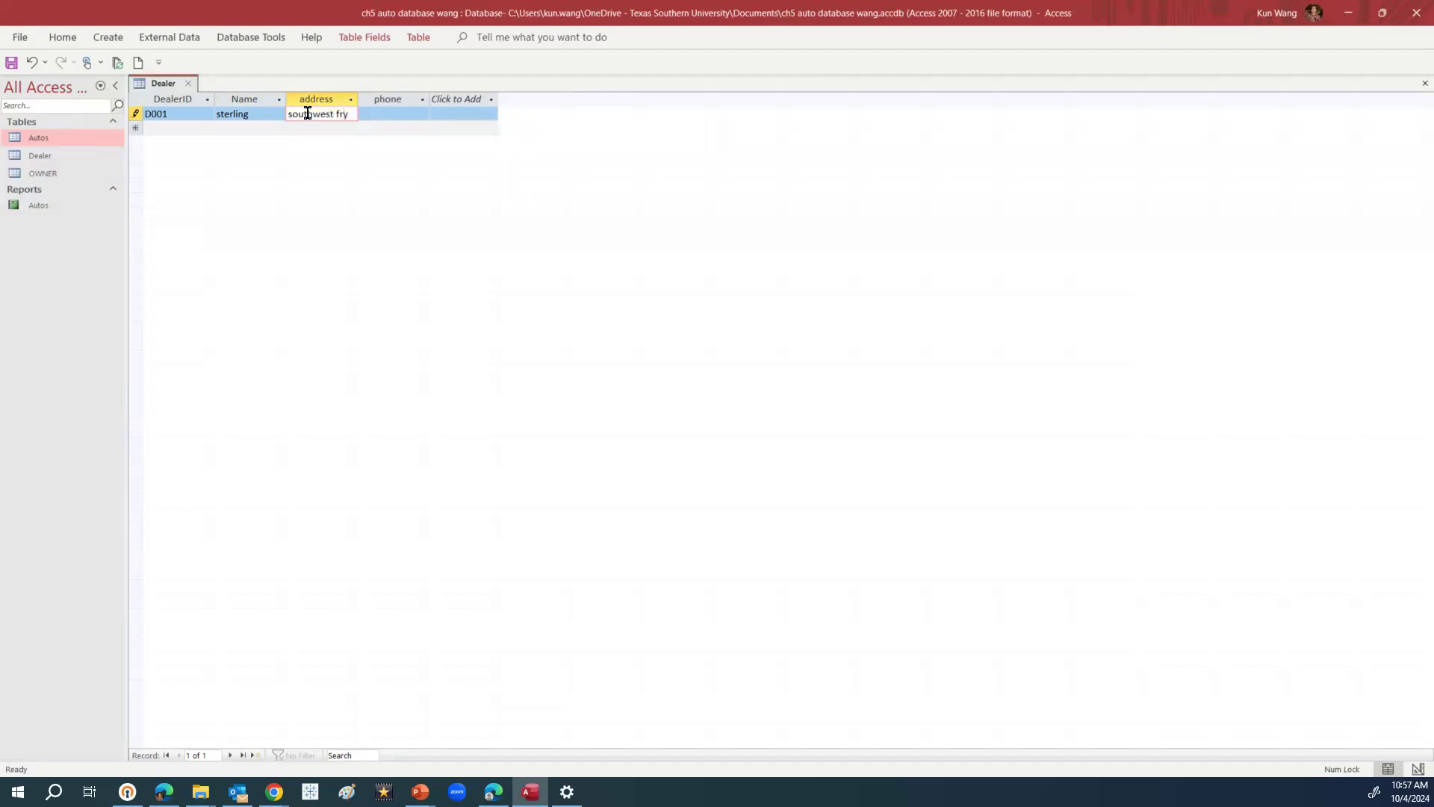
{"action": "type", "text": "w"}
{"action": "key", "text": "BackSpace"}
{"action": "type", "text": "re"}
{"action": "key", "text": "BackSpace"}
{"action": "key", "text": "BackSpace"}
{"action": "type", "text": "y"}
{"action": "left_click", "coordinate": [377, 118]}
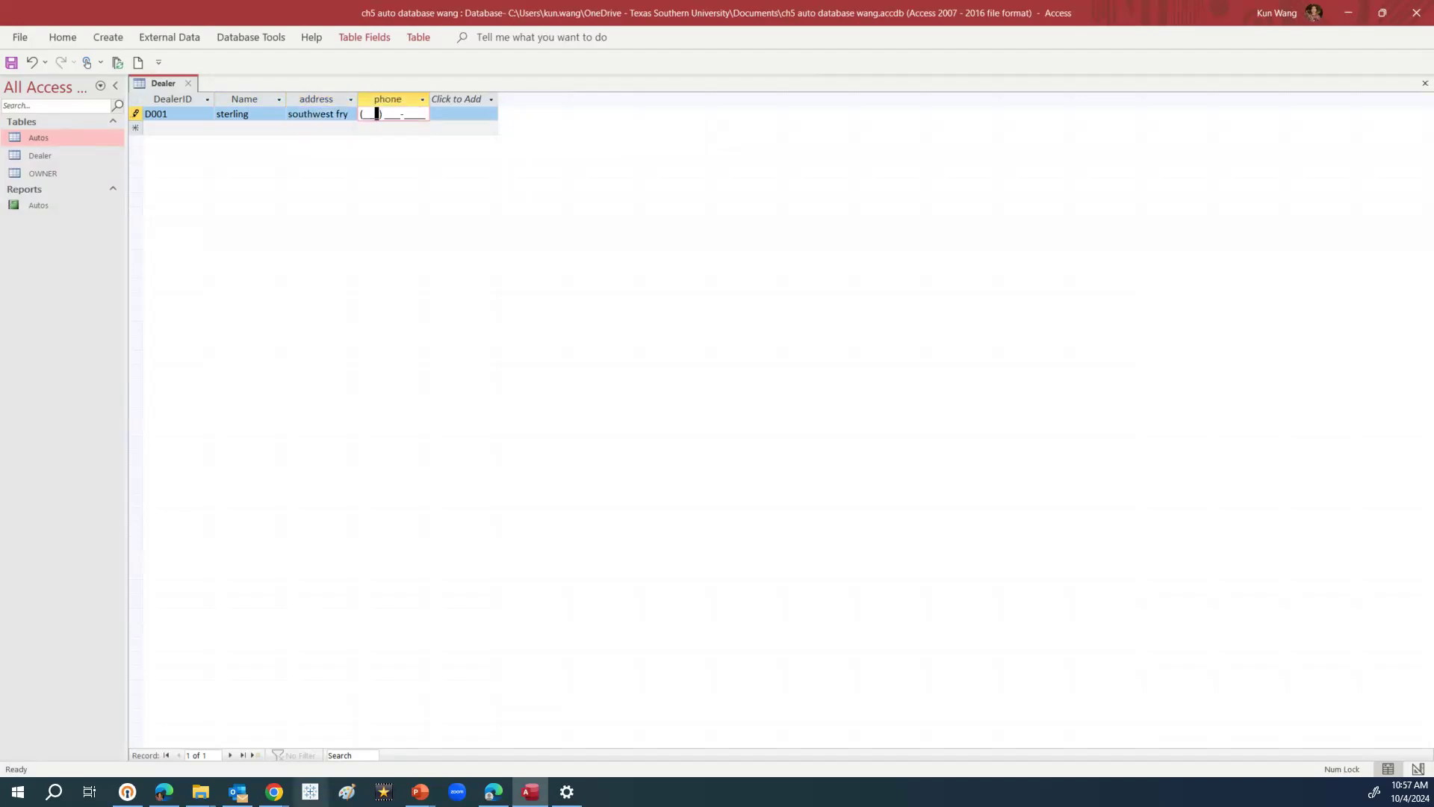
{"action": "left_click", "coordinate": [363, 114]}
{"action": "left_click", "coordinate": [468, 110]}
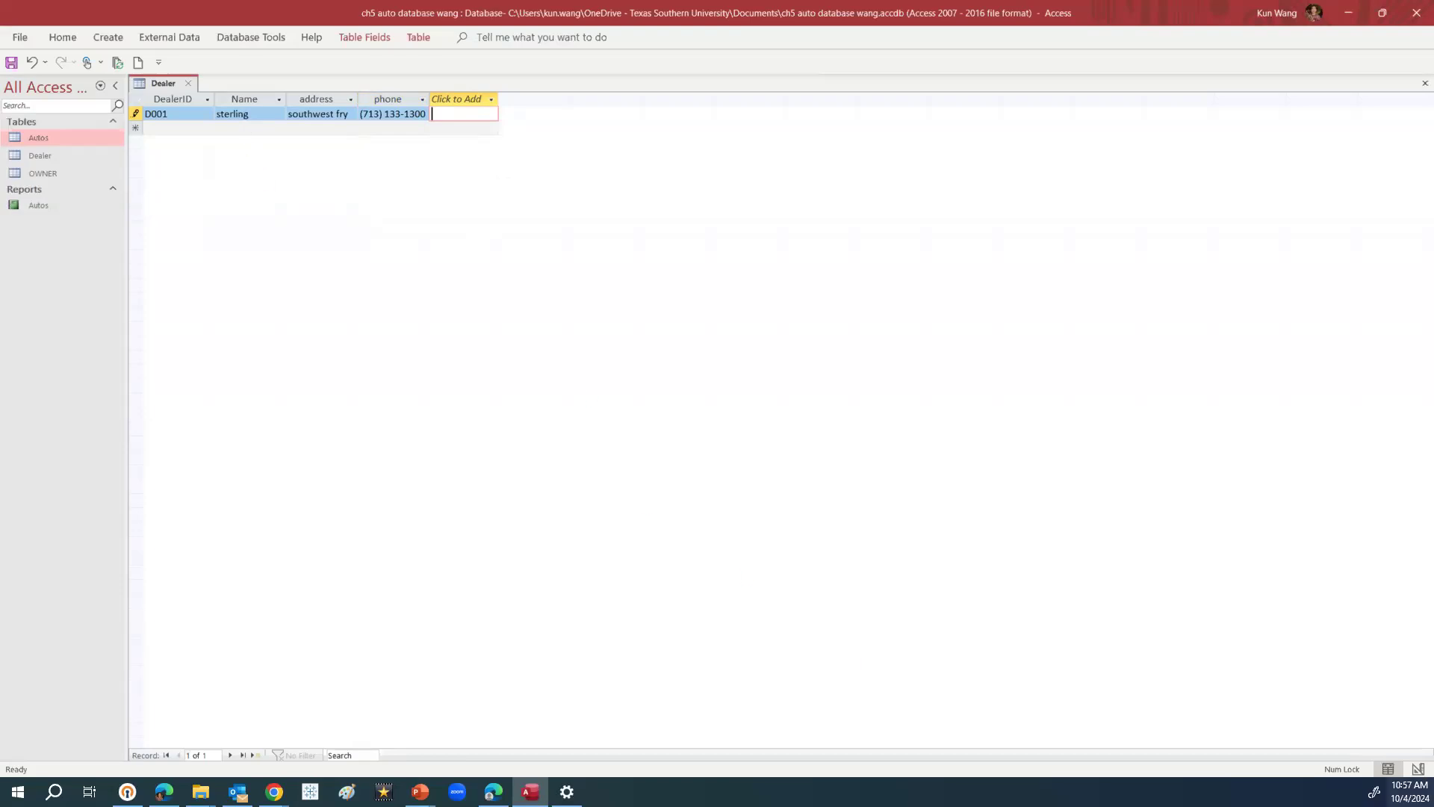
{"action": "left_click", "coordinate": [192, 89]}
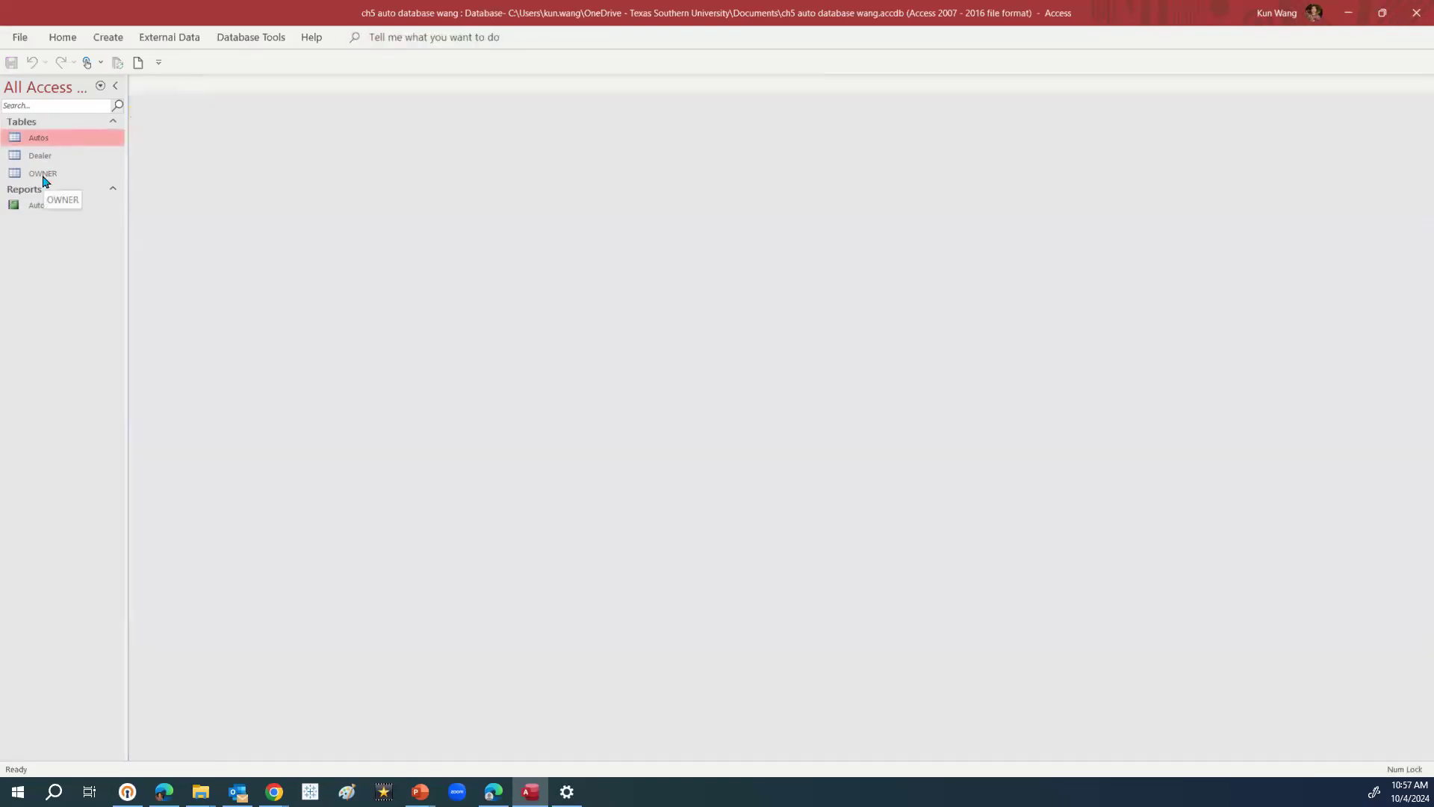
{"action": "left_click", "coordinate": [107, 37]}
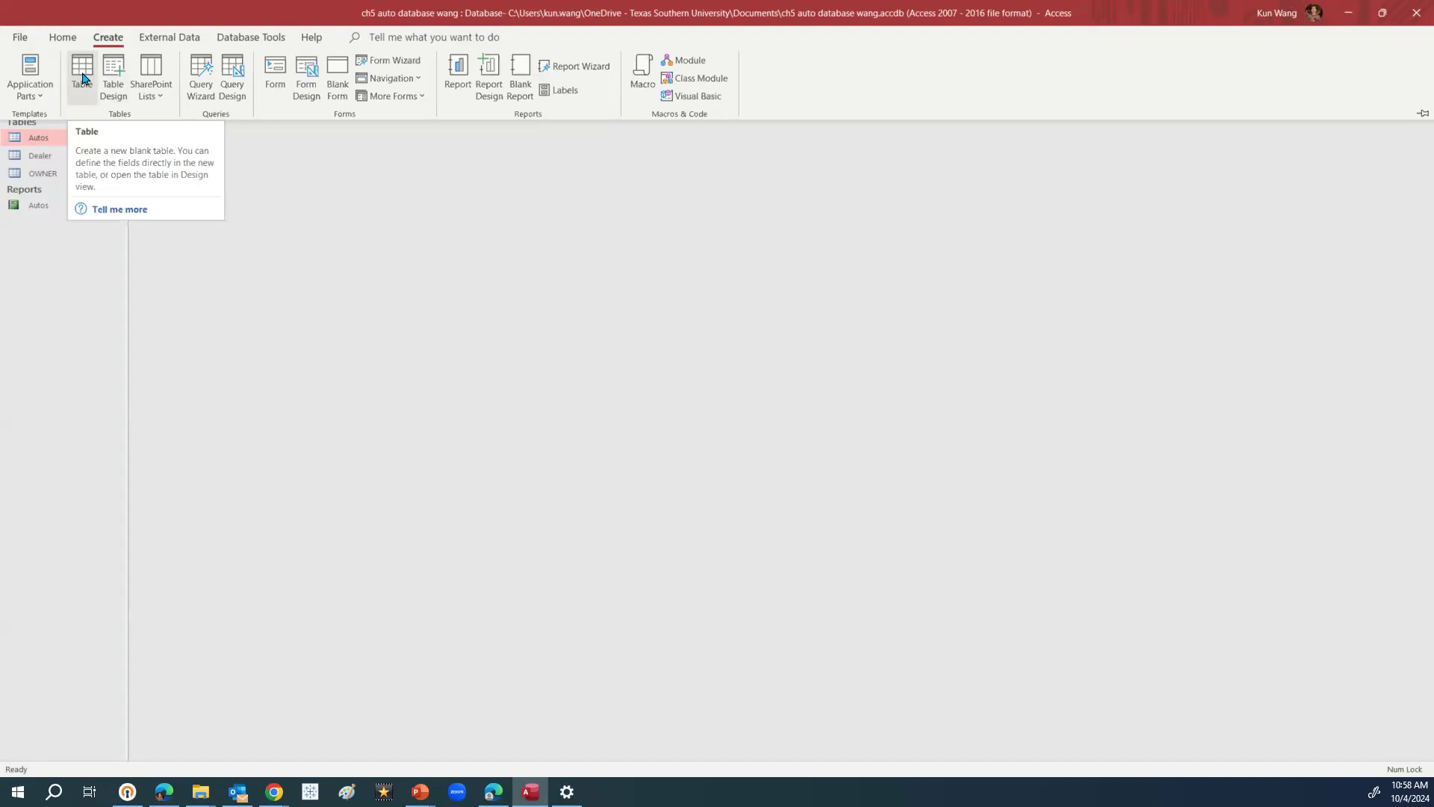
Create a new blank table and rename its ID column to DealerID
{"action": "left_click", "coordinate": [82, 78]}
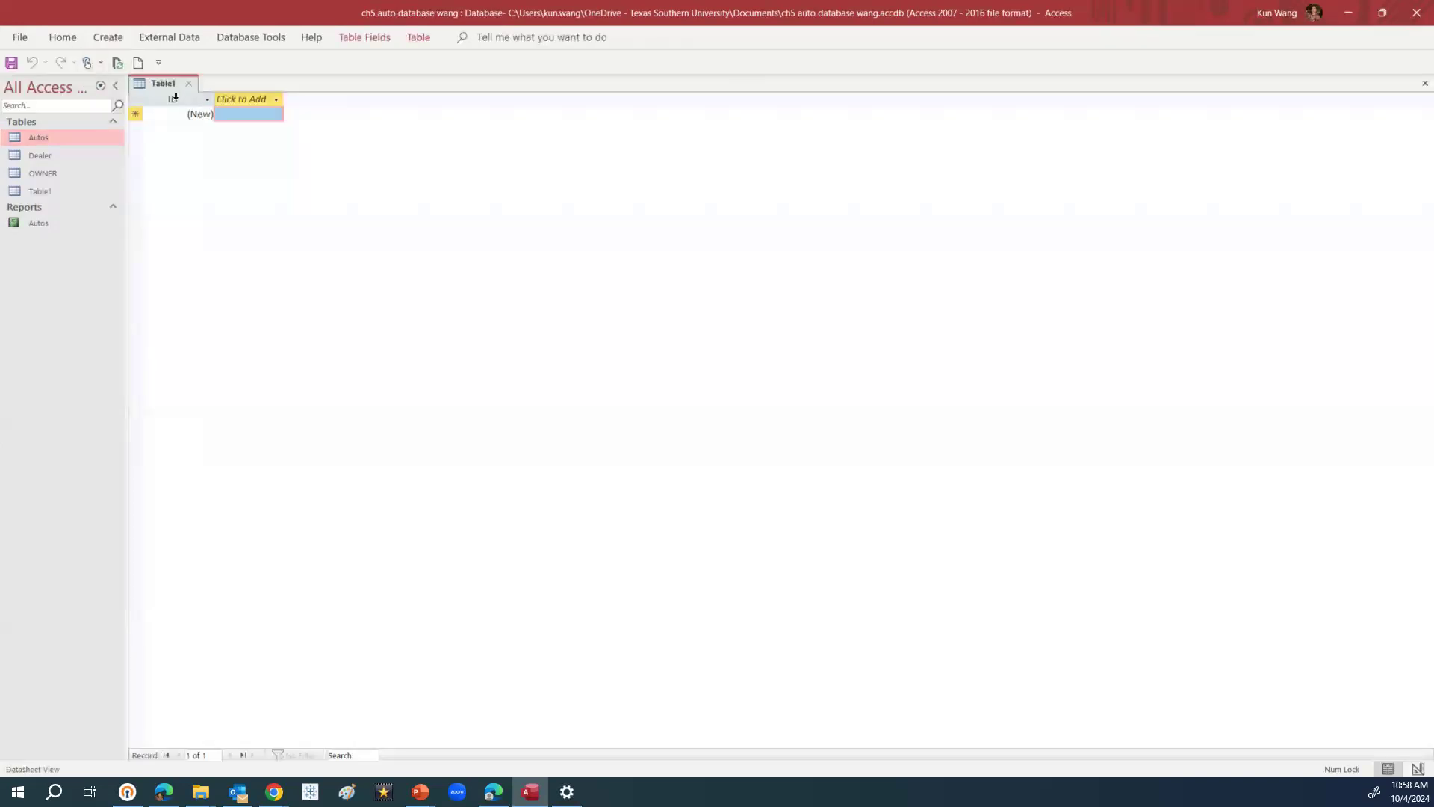
{"action": "left_click", "coordinate": [186, 98]}
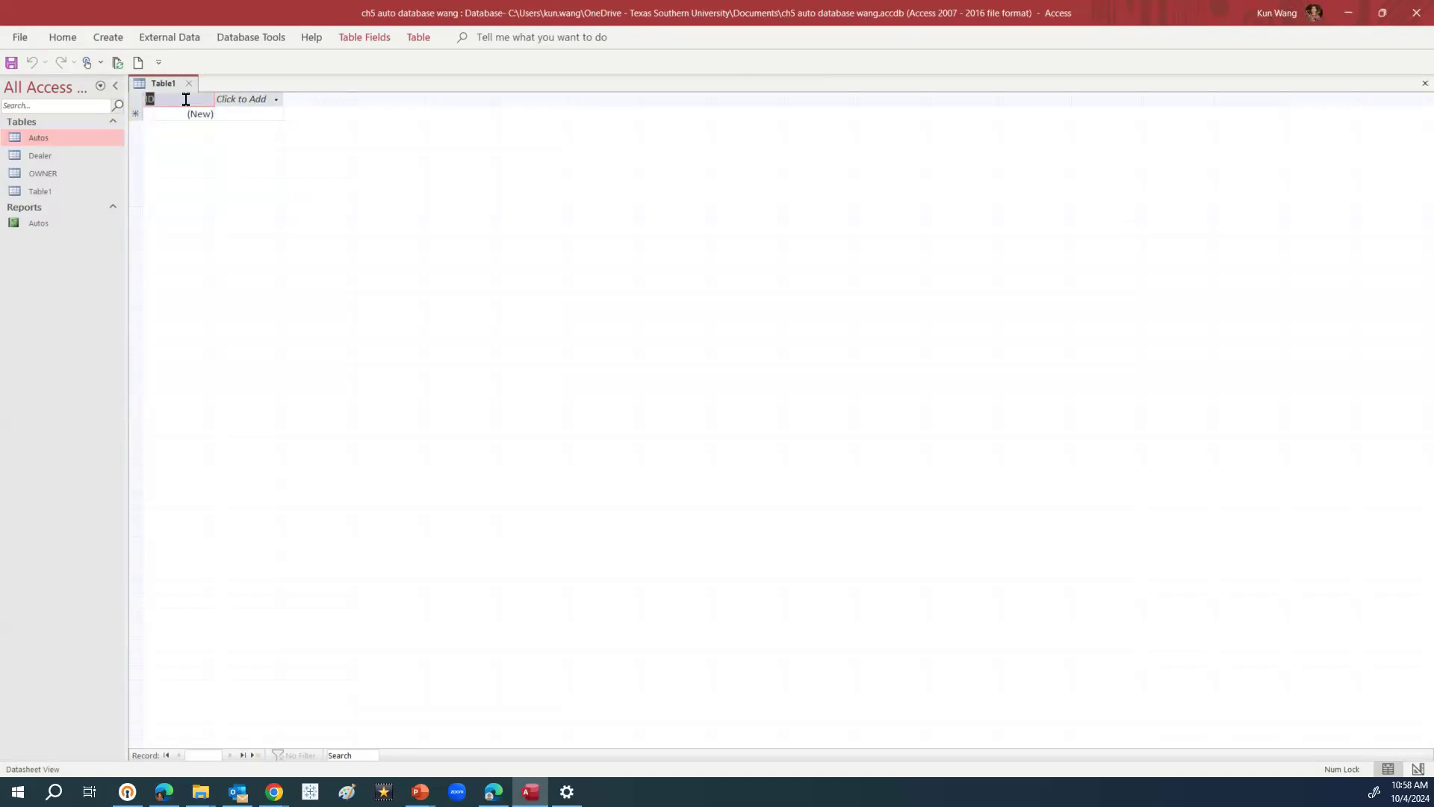
{"action": "type", "text": "De"}
{"action": "type", "text": "a"}
{"action": "key", "text": "BackSpace"}
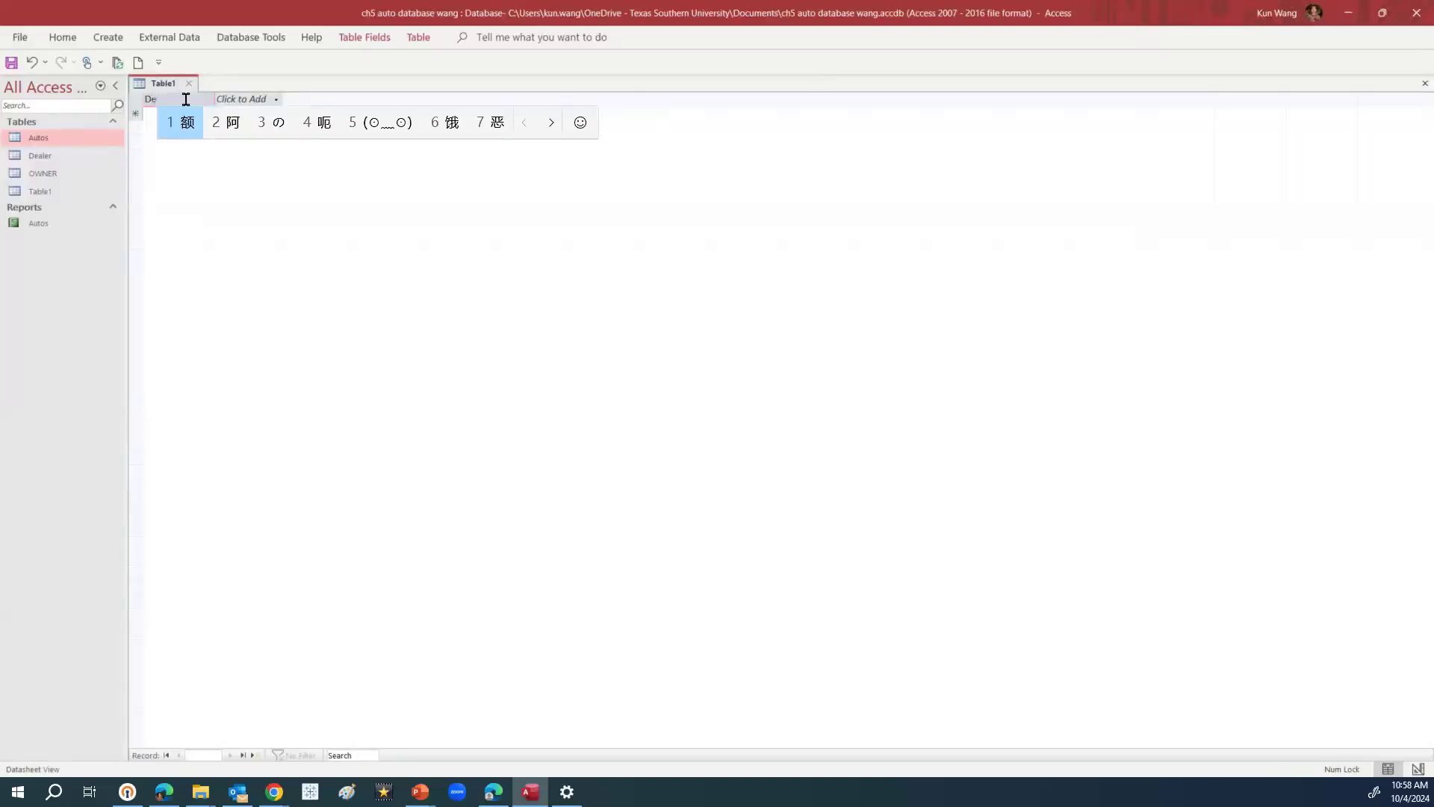
{"action": "key", "text": "shift"}
{"action": "type", "text": "aler"}
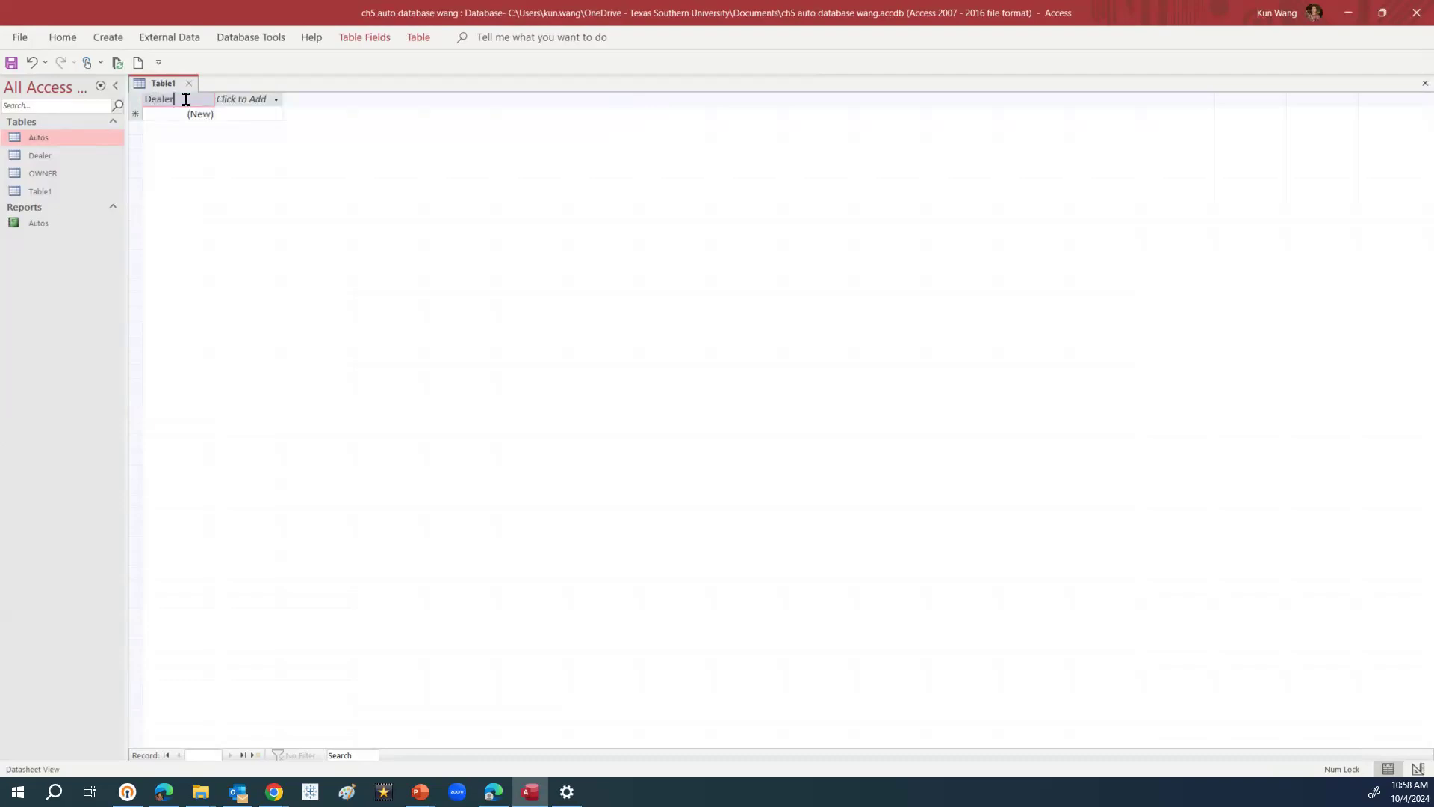
{"action": "key", "text": "Caps_Lock"}
{"action": "type", "text": "ID"}
{"action": "key", "text": "Caps_Lock"}
Add a Short Text field named AutoID
{"action": "left_click", "coordinate": [242, 99]}
{"action": "left_click", "coordinate": [260, 117]}
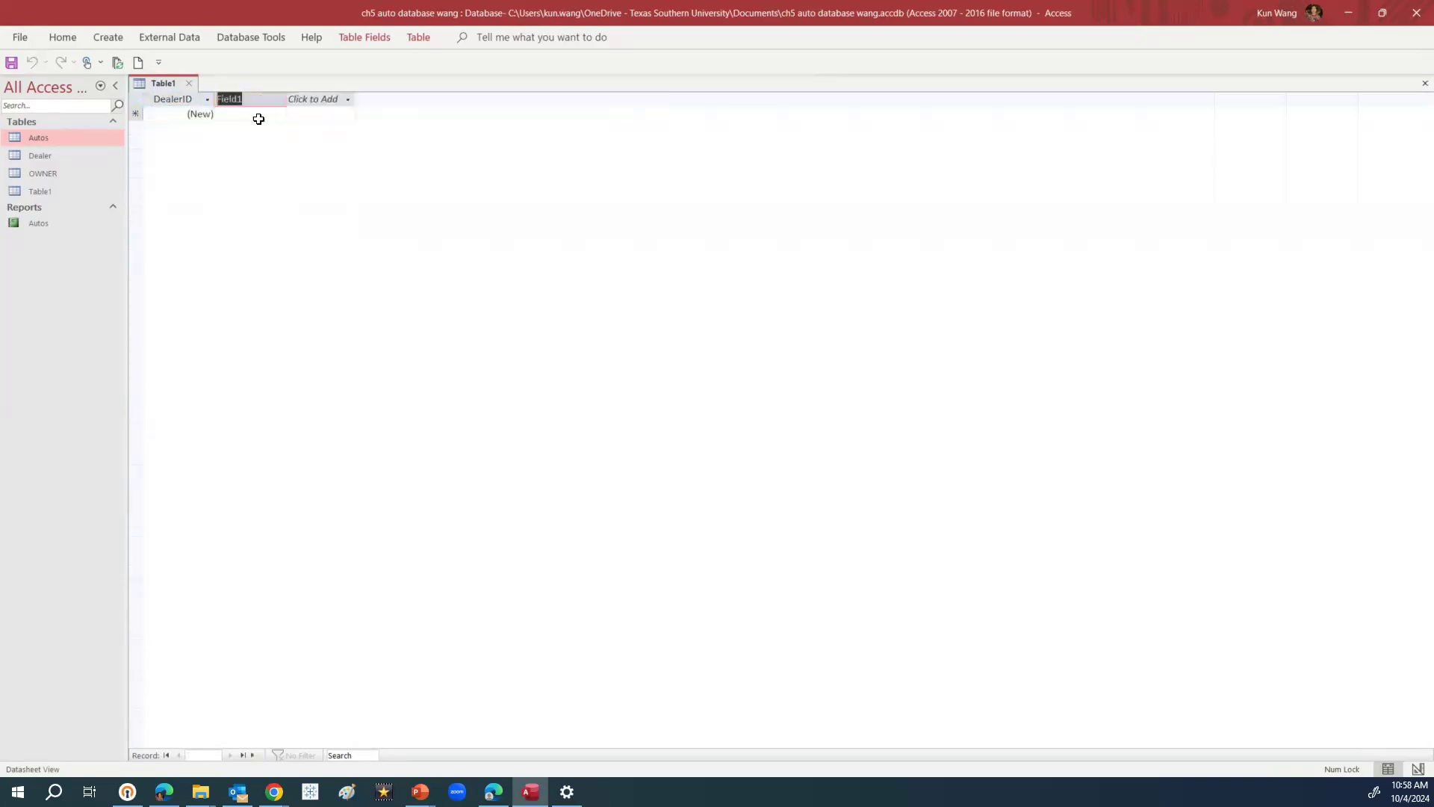
{"action": "key", "text": "Caps_Lock"}
{"action": "type", "text": "AUTO"}
{"action": "key", "text": "Caps_Lock"}
{"action": "type", "text": "id"}
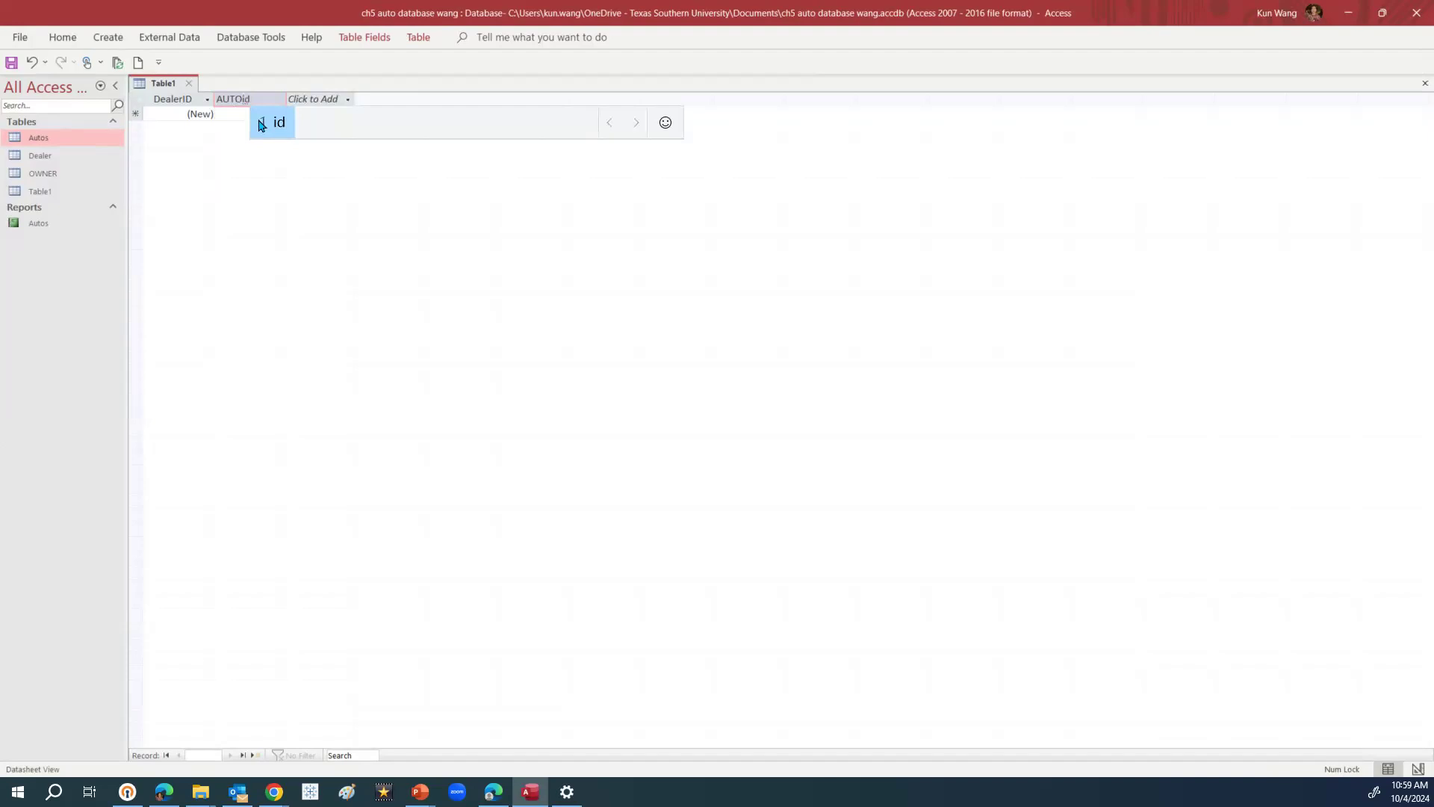
{"action": "key", "text": "Return"}
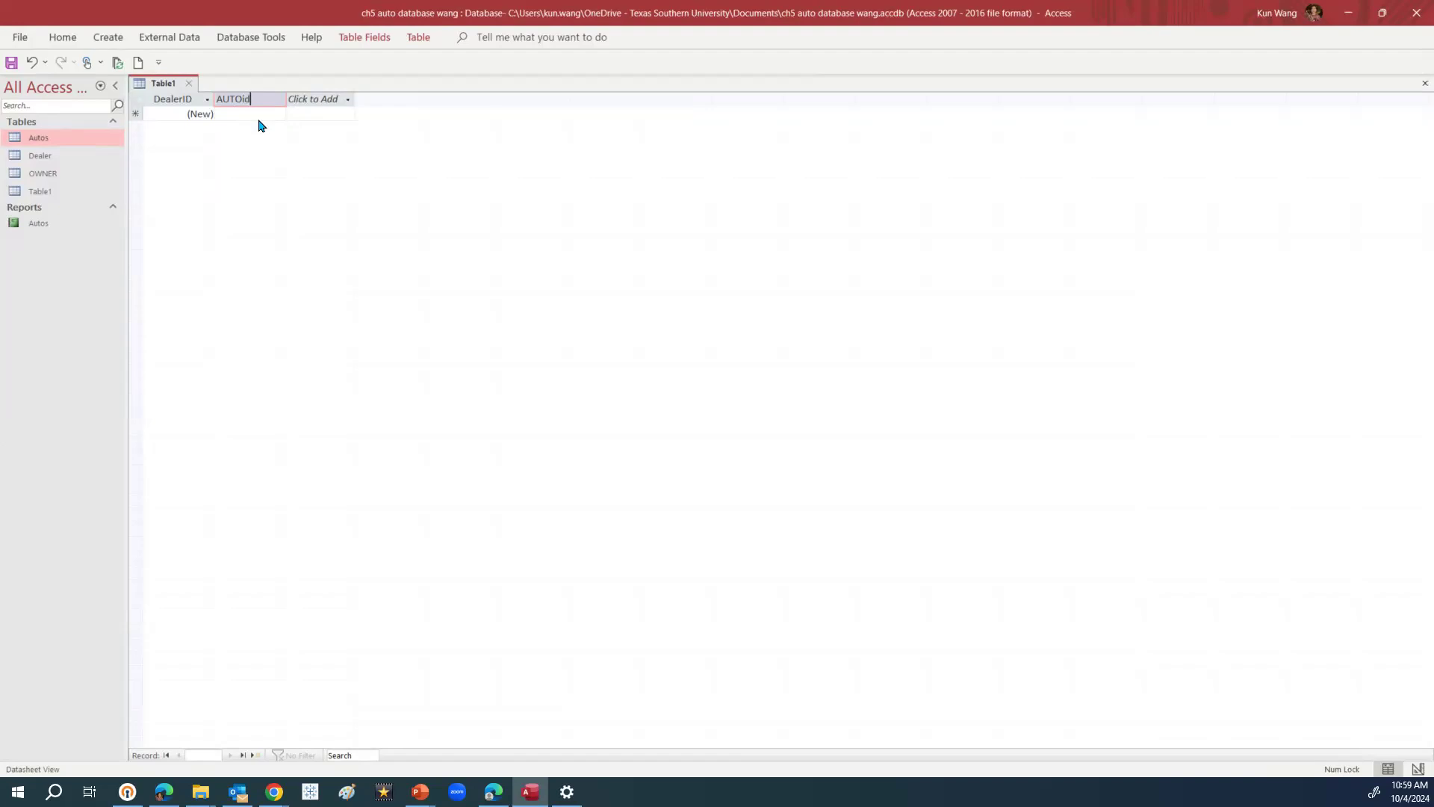
{"action": "key", "text": "BackSpace"}
{"action": "key", "text": "BackSpace"}
{"action": "key", "text": "BackSpace"}
{"action": "key", "text": "BackSpace"}
{"action": "key", "text": "BackSpace"}
{"action": "key", "text": "Caps_Lock"}
{"action": "type", "text": "UTO"}
{"action": "key", "text": "BackSpace"}
{"action": "key", "text": "BackSpace"}
{"action": "key", "text": "BackSpace"}
{"action": "key", "text": "Caps_Lock"}
{"action": "type", "text": "uto"}
{"action": "key", "text": "Caps_Lock"}
{"action": "type", "text": "ID"}
{"action": "key", "text": "Caps_Lock"}
Add a Short Text field named serviceDate after AutoID
{"action": "left_click", "coordinate": [319, 103]}
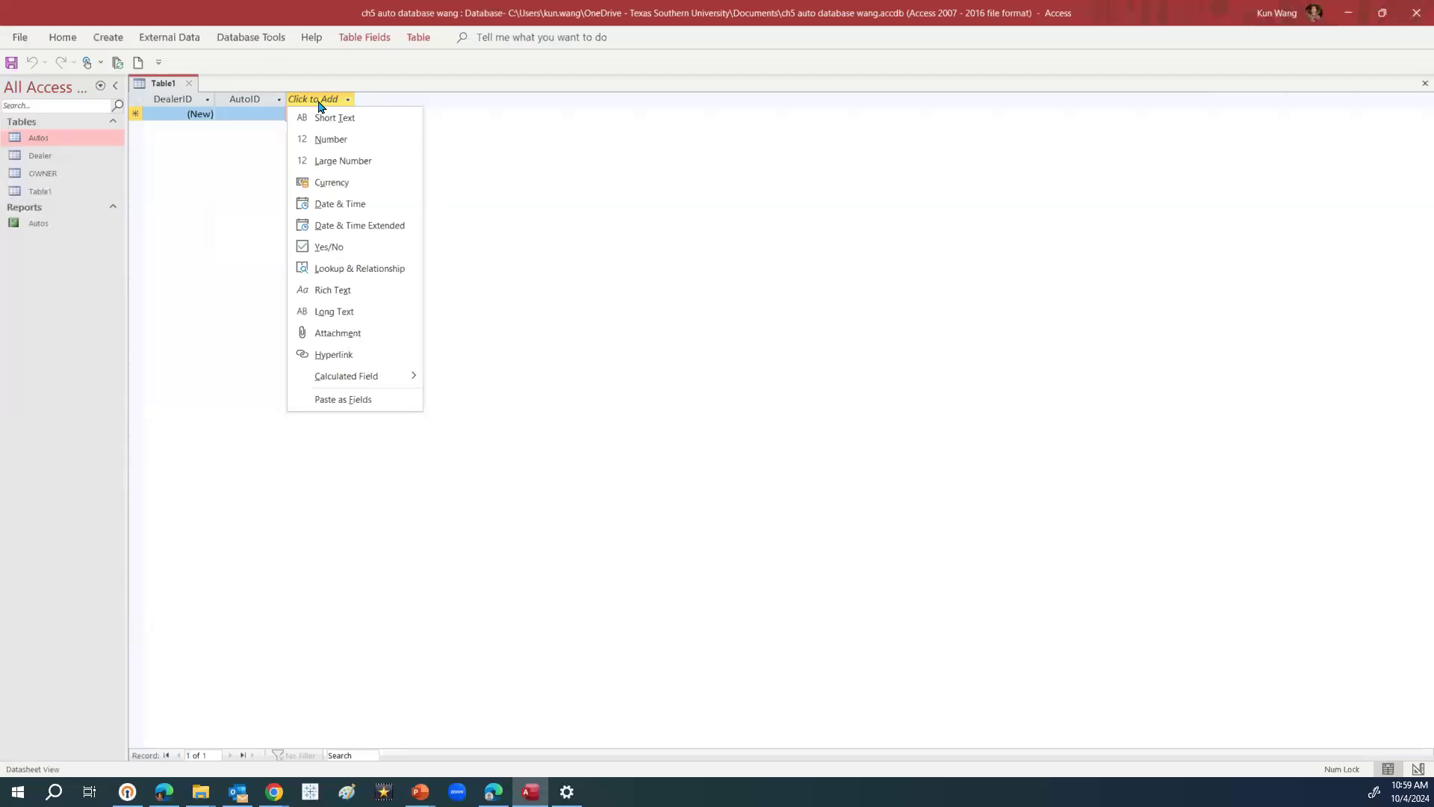
{"action": "left_click", "coordinate": [356, 208]}
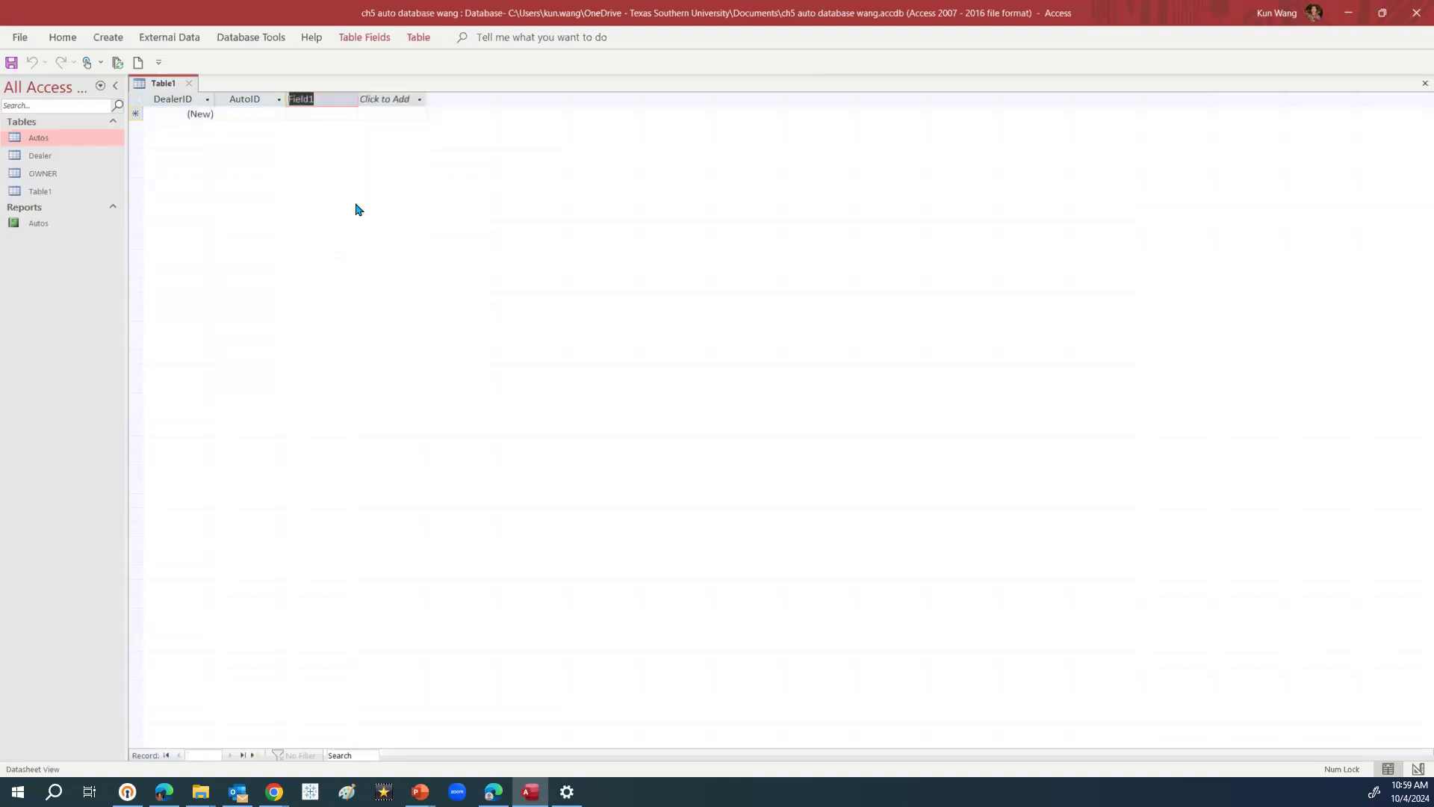
{"action": "key", "text": "BackSpace"}
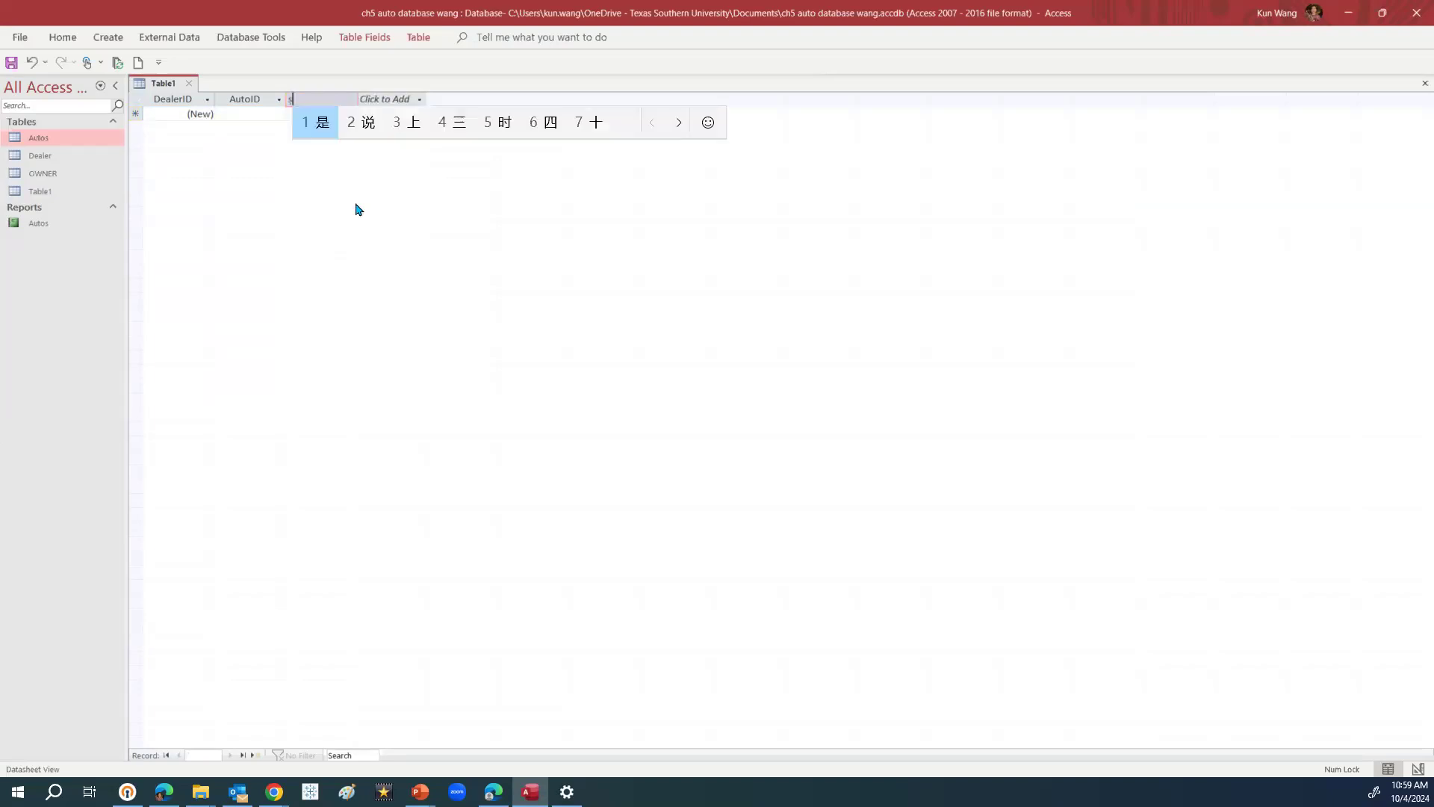
{"action": "type", "text": "ser"}
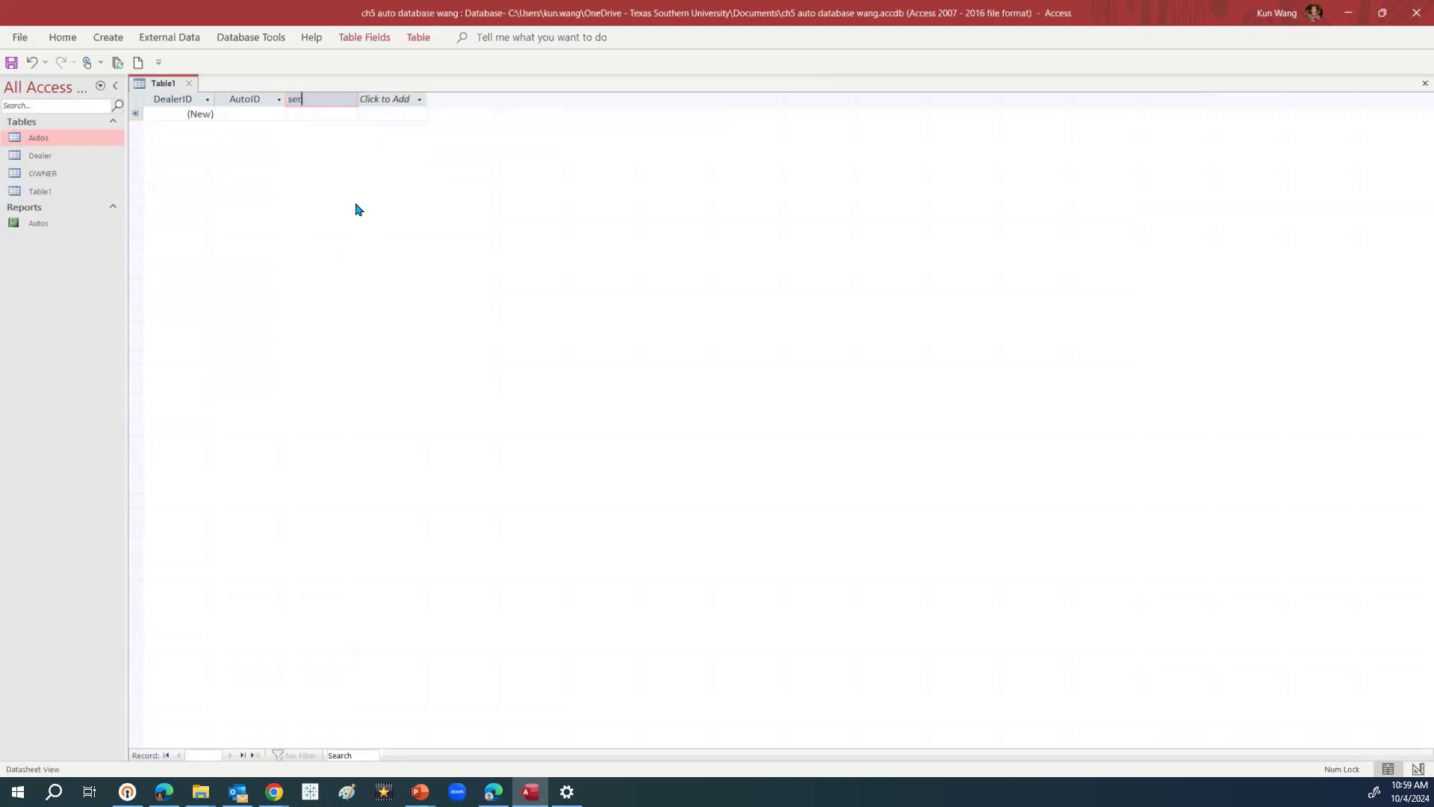
{"action": "type", "text": "viceDate"}
{"action": "left_click", "coordinate": [391, 109]}
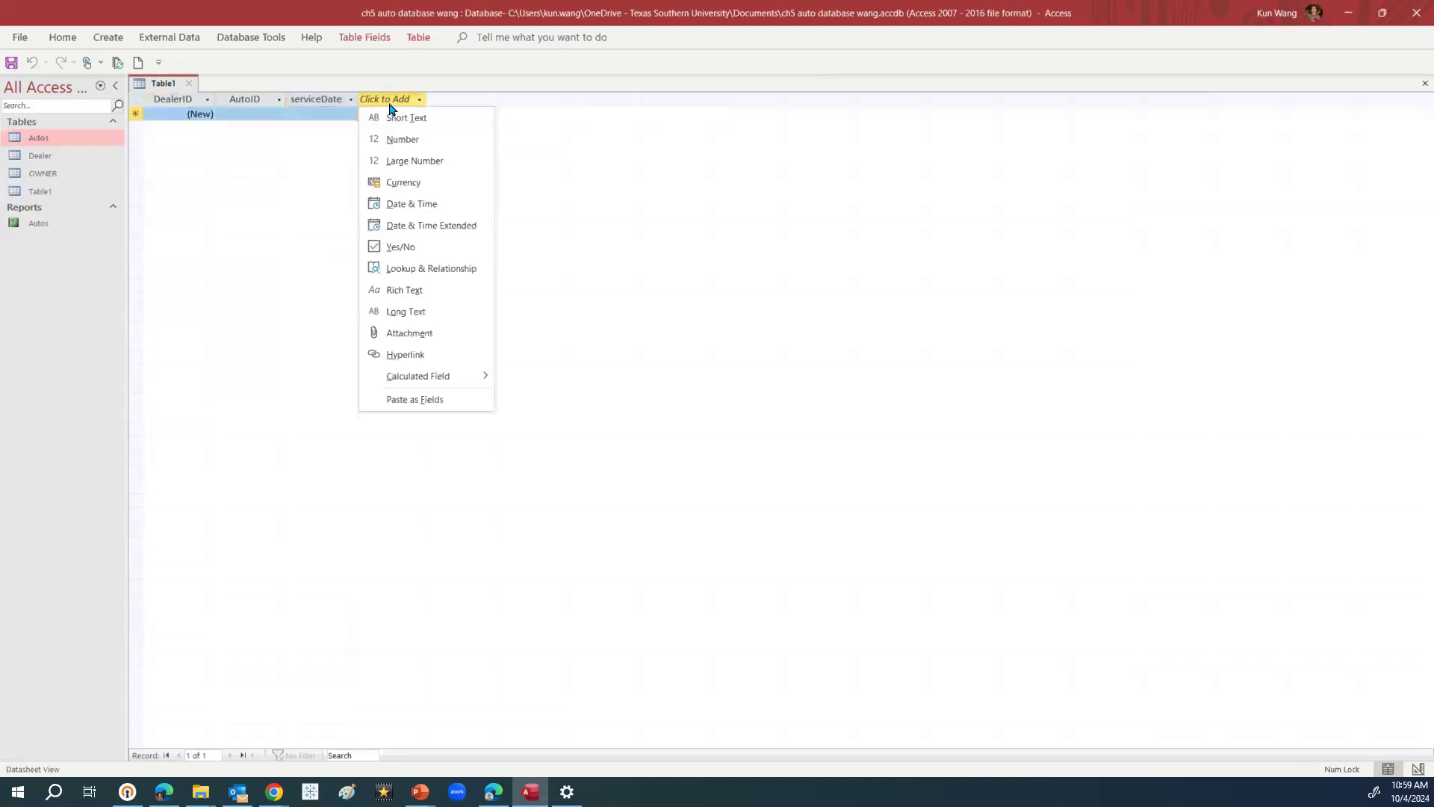
Add a Currency field named Charge
{"action": "left_click", "coordinate": [417, 187]}
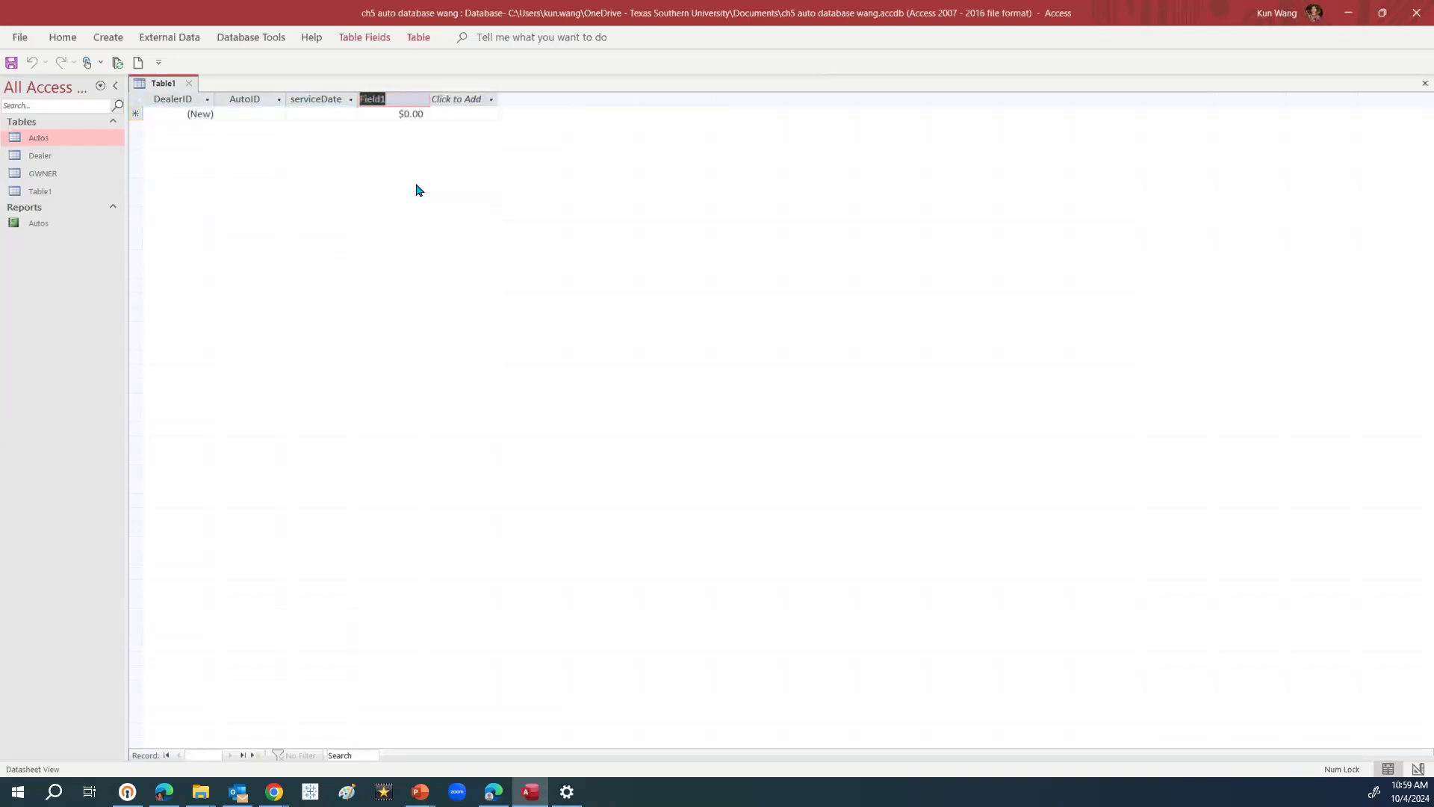
{"action": "type", "text": "Char"}
{"action": "key", "text": "shift"}
{"action": "type", "text": "ge"}
Add a Short Text field named PersonID
{"action": "left_click", "coordinate": [459, 106]}
{"action": "left_click", "coordinate": [467, 118]}
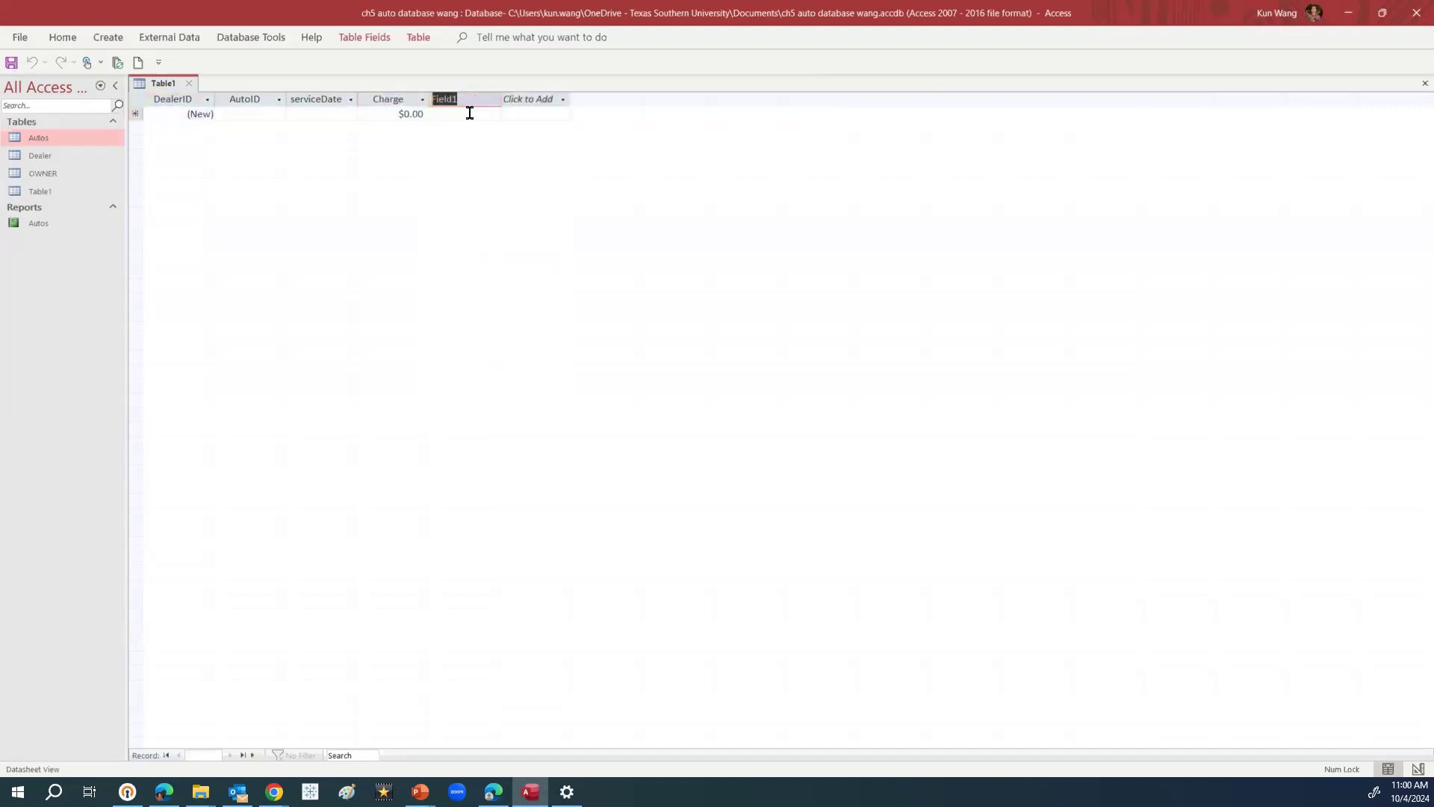
{"action": "type", "text": "O"}
{"action": "key", "text": "BackSpace"}
{"action": "key", "text": "Caps_Lock"}
{"action": "type", "text": "P"}
{"action": "key", "text": "Caps_Lock"}
{"action": "type", "text": "erson"}
{"action": "key", "text": "Caps_Lock"}
{"action": "type", "text": "I"}
{"action": "key", "text": "Caps_Lock"}
{"action": "type", "text": "D"}
{"action": "key", "text": "Caps_Lock"}
{"action": "key", "text": "Caps_Lock"}
Switch the new table to Design View, saving it under the name 'Service'
{"action": "left_click", "coordinate": [63, 37]}
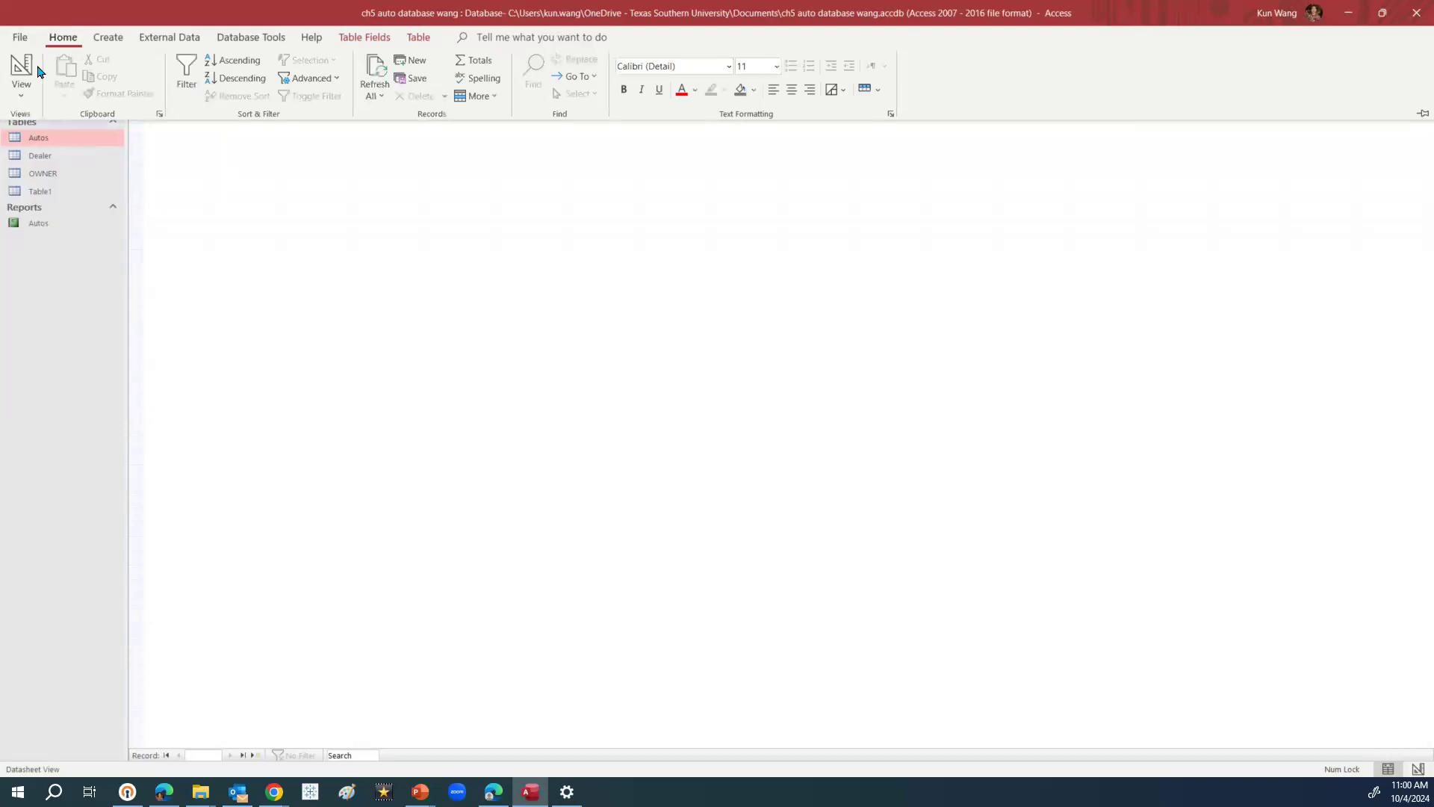
{"action": "left_click", "coordinate": [20, 103]}
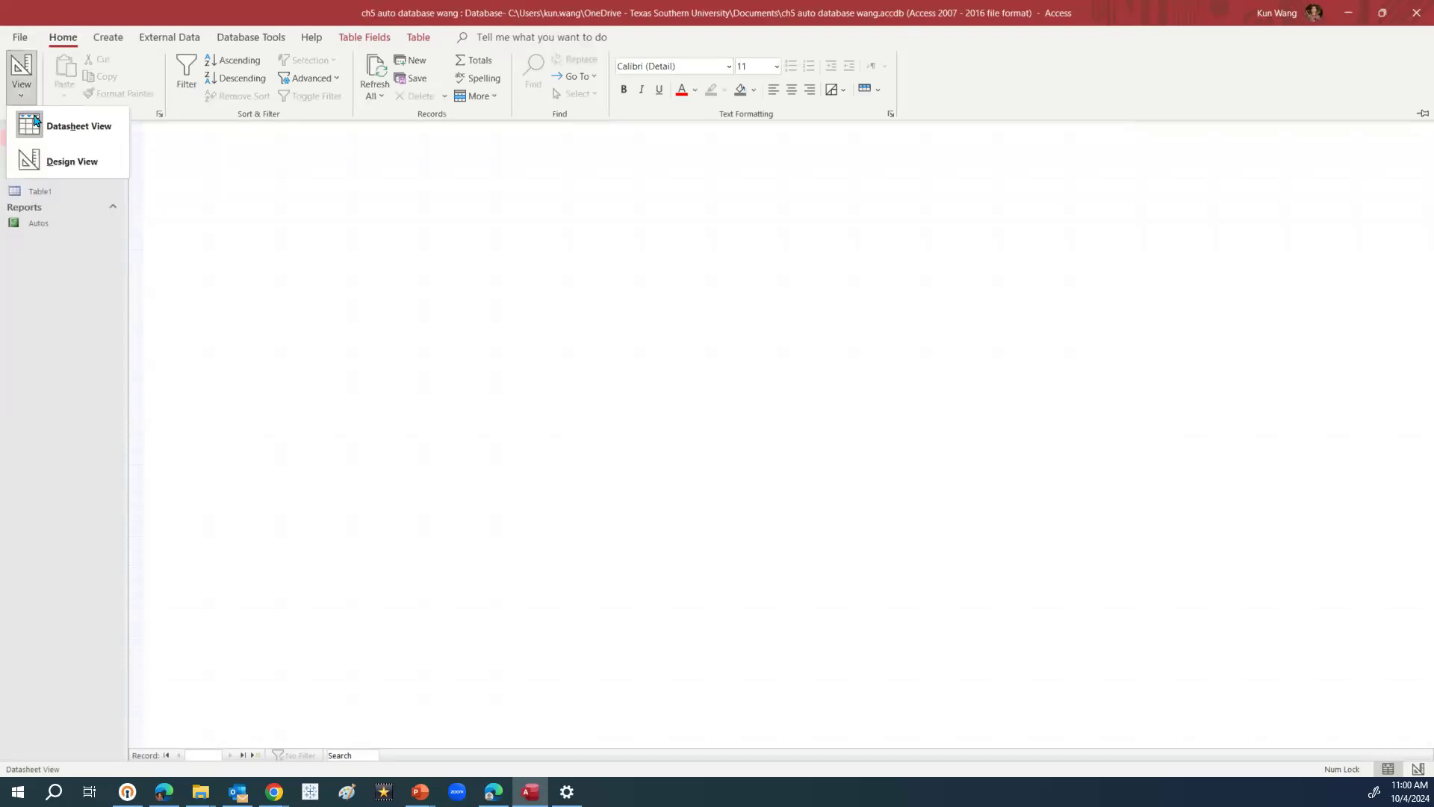
{"action": "left_click", "coordinate": [84, 165]}
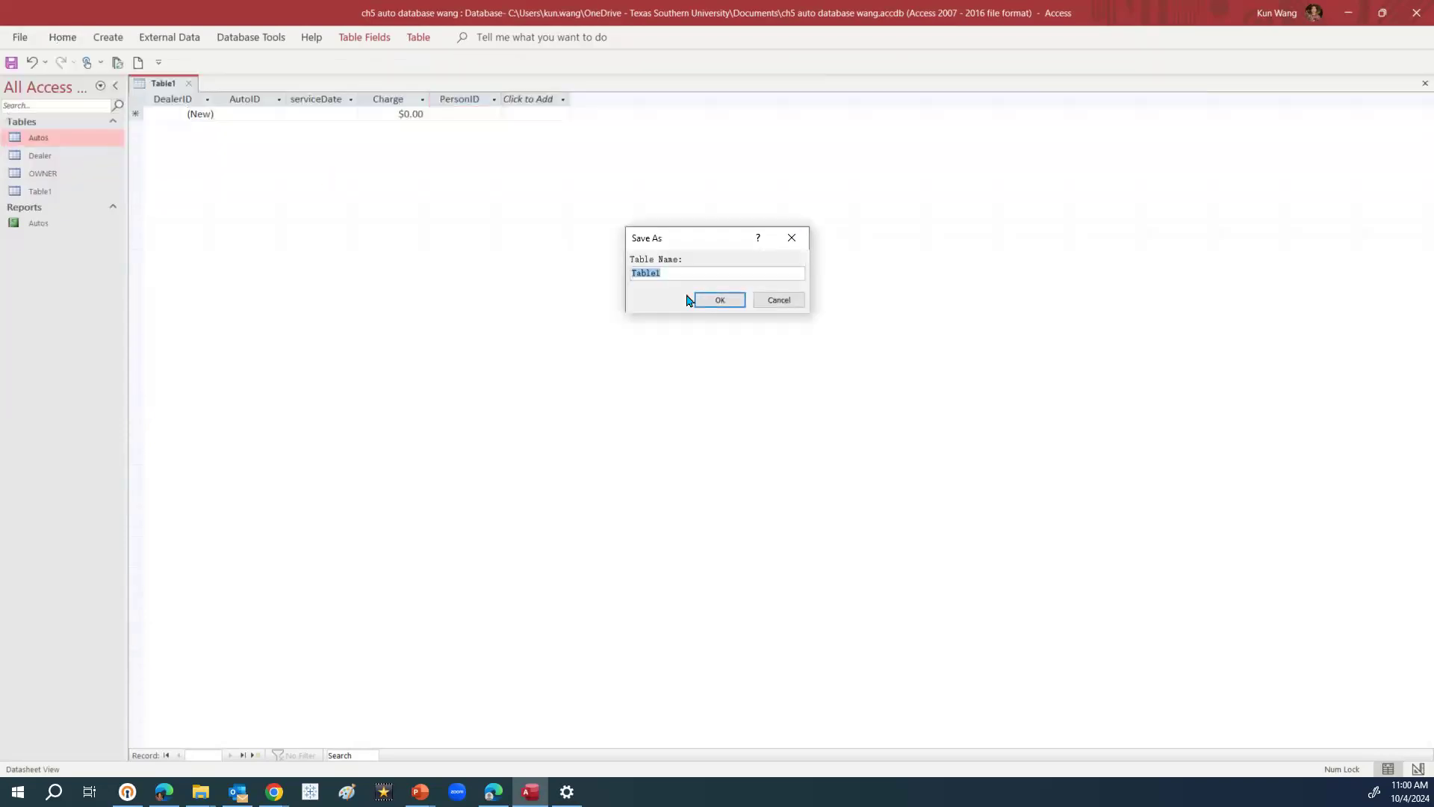
{"action": "key", "text": "Caps_Lock"}
{"action": "type", "text": "sER"}
{"action": "key", "text": "BackSpace"}
{"action": "key", "text": "BackSpace"}
{"action": "type", "text": "SERV"}
{"action": "key", "text": "BackSpace"}
{"action": "key", "text": "BackSpace"}
{"action": "key", "text": "BackSpace"}
{"action": "key", "text": "Caps_Lock"}
{"action": "type", "text": "ervice"}
{"action": "left_click", "coordinate": [721, 302]}
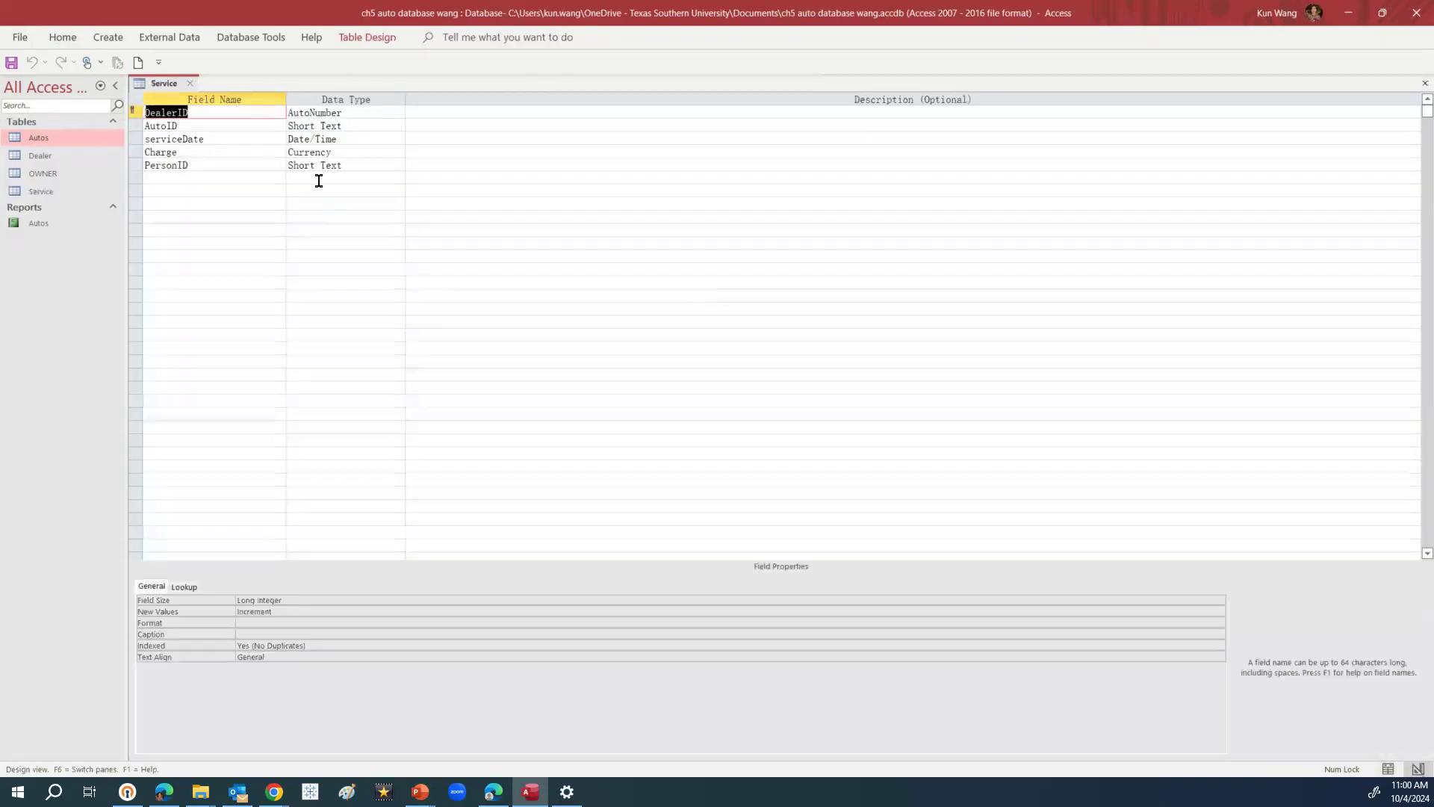
Change DealerID's data type from AutoNumber to Short Text
{"action": "left_click", "coordinate": [365, 112]}
{"action": "left_click", "coordinate": [398, 112]}
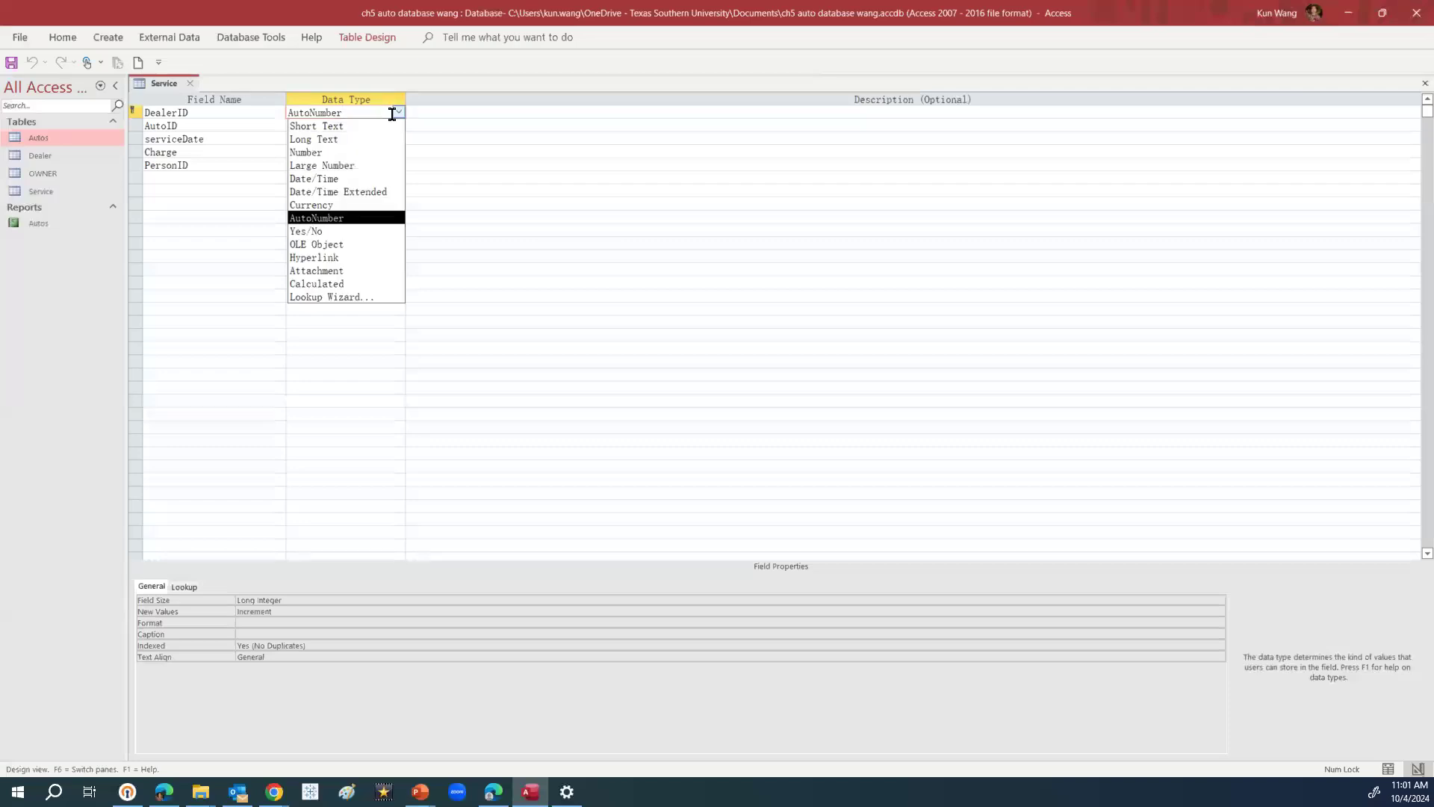
{"action": "left_click", "coordinate": [359, 122]}
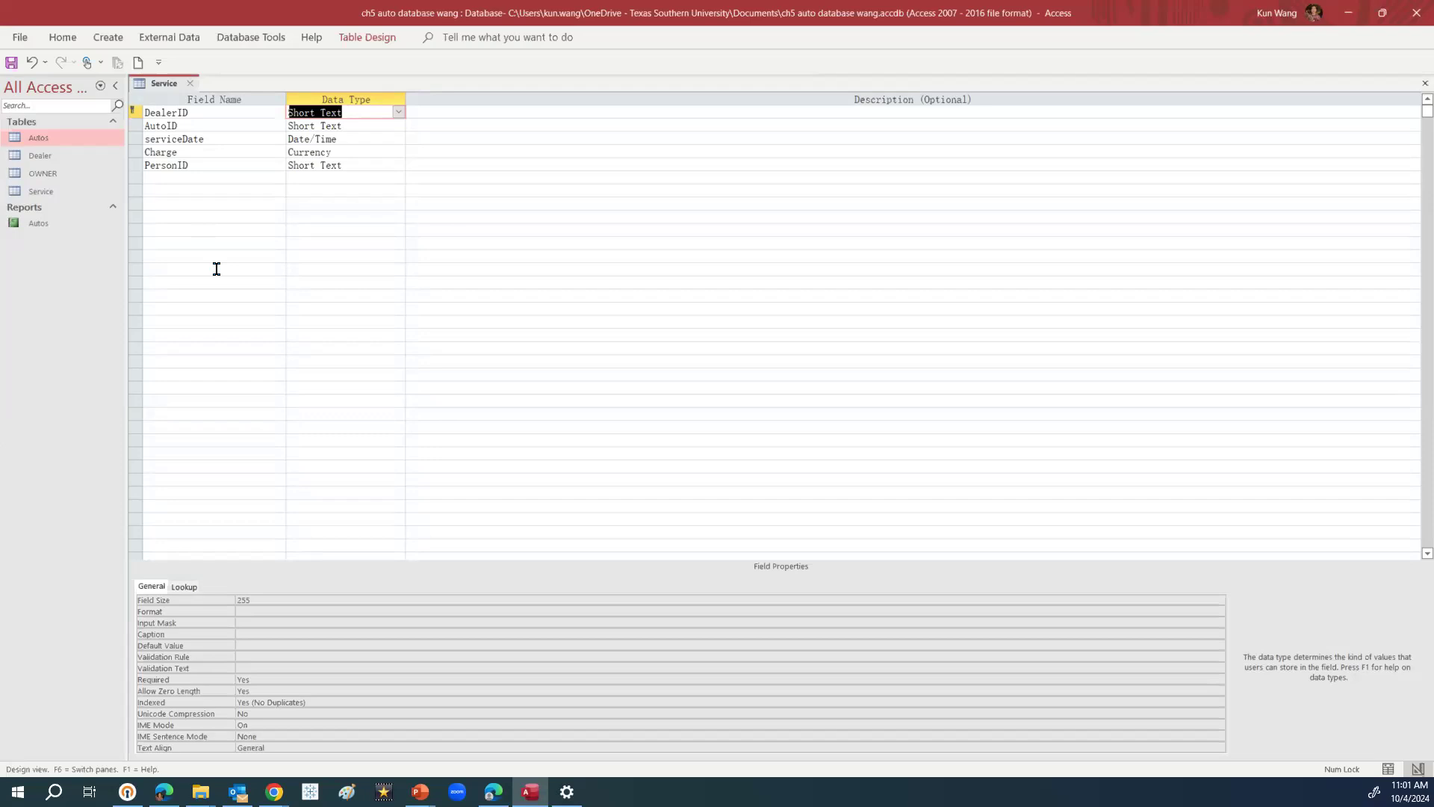
{"action": "right_click", "coordinate": [140, 126]}
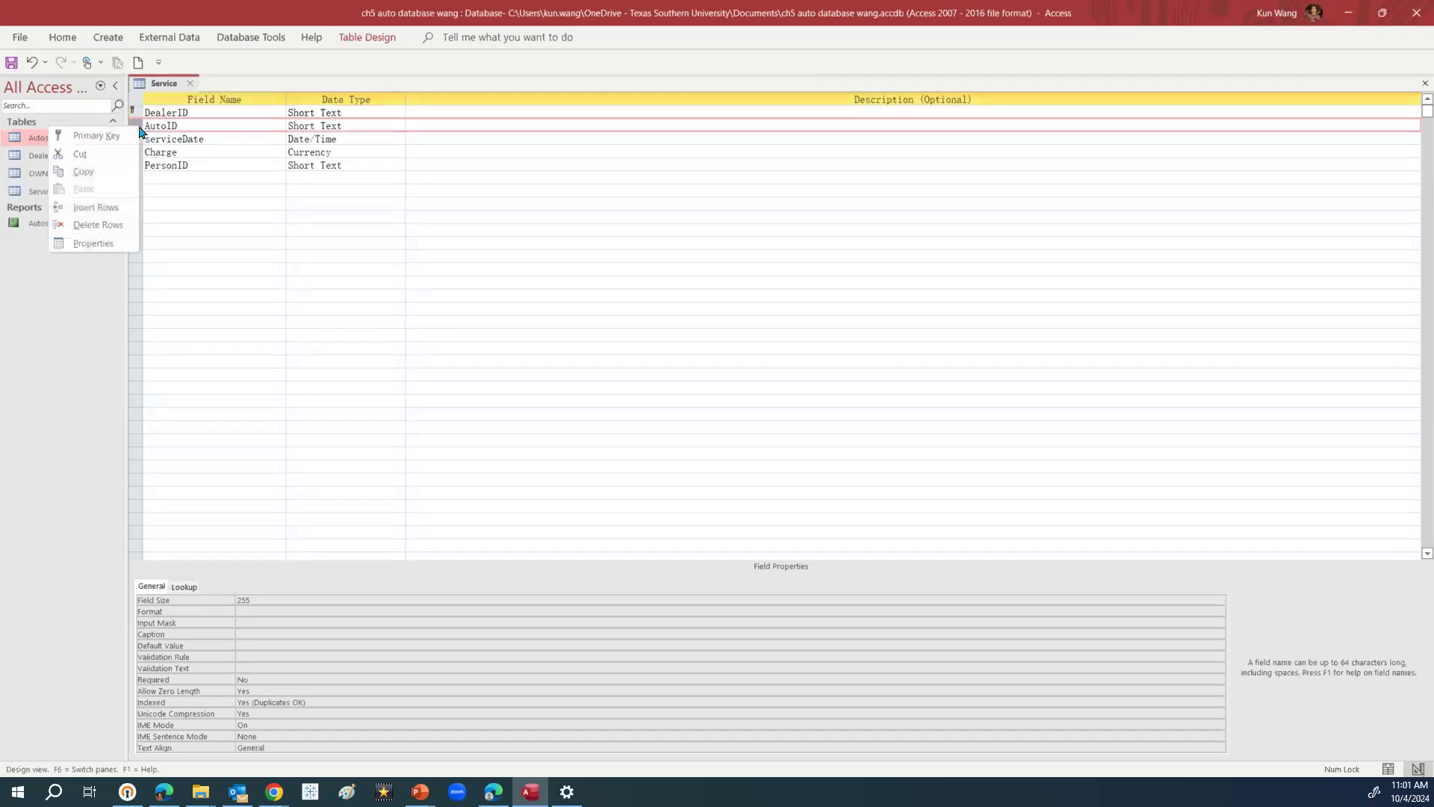
{"action": "left_click", "coordinate": [115, 138]}
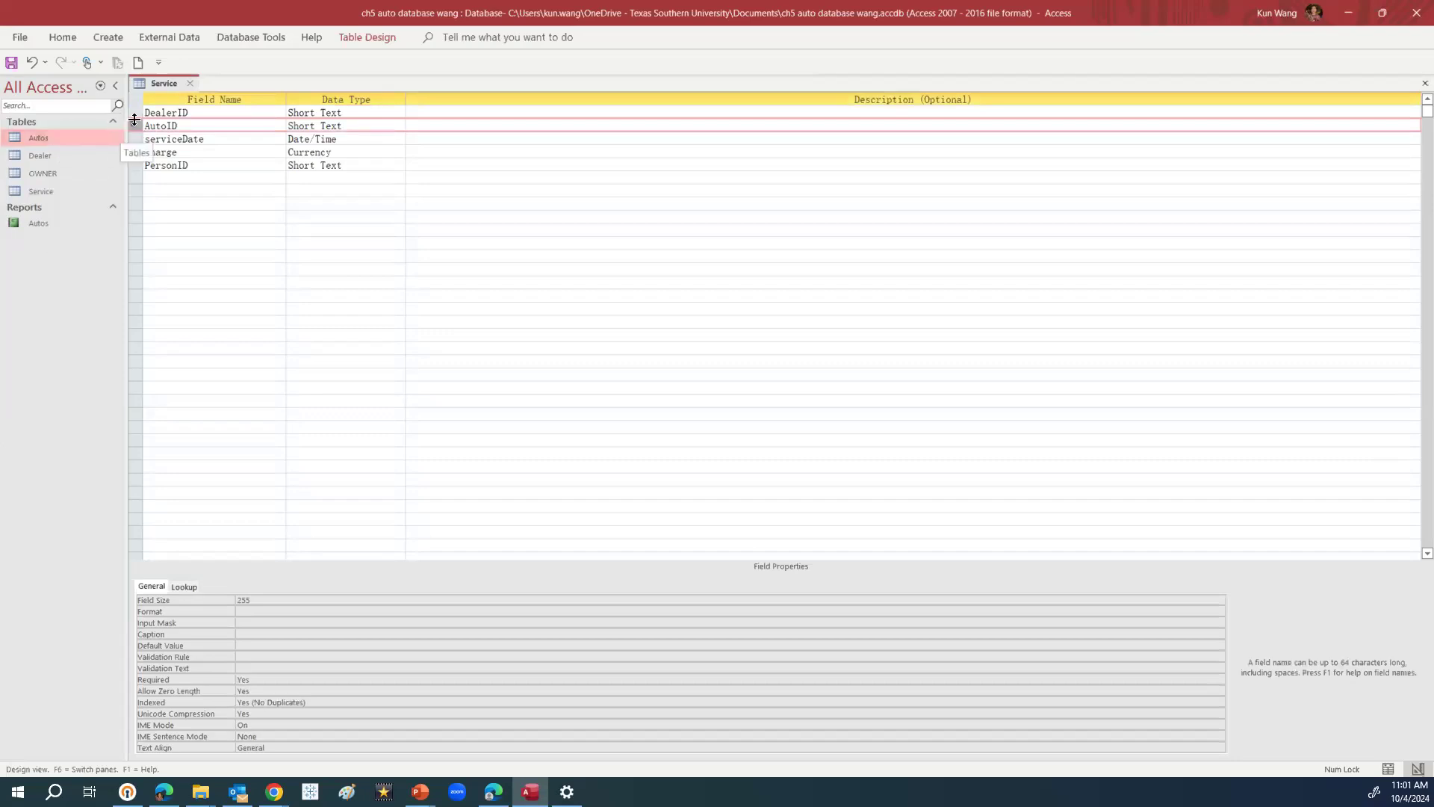
{"action": "left_click", "coordinate": [218, 138]}
{"action": "left_click_drag", "start_coordinate": [149, 112], "coordinate": [209, 113]}
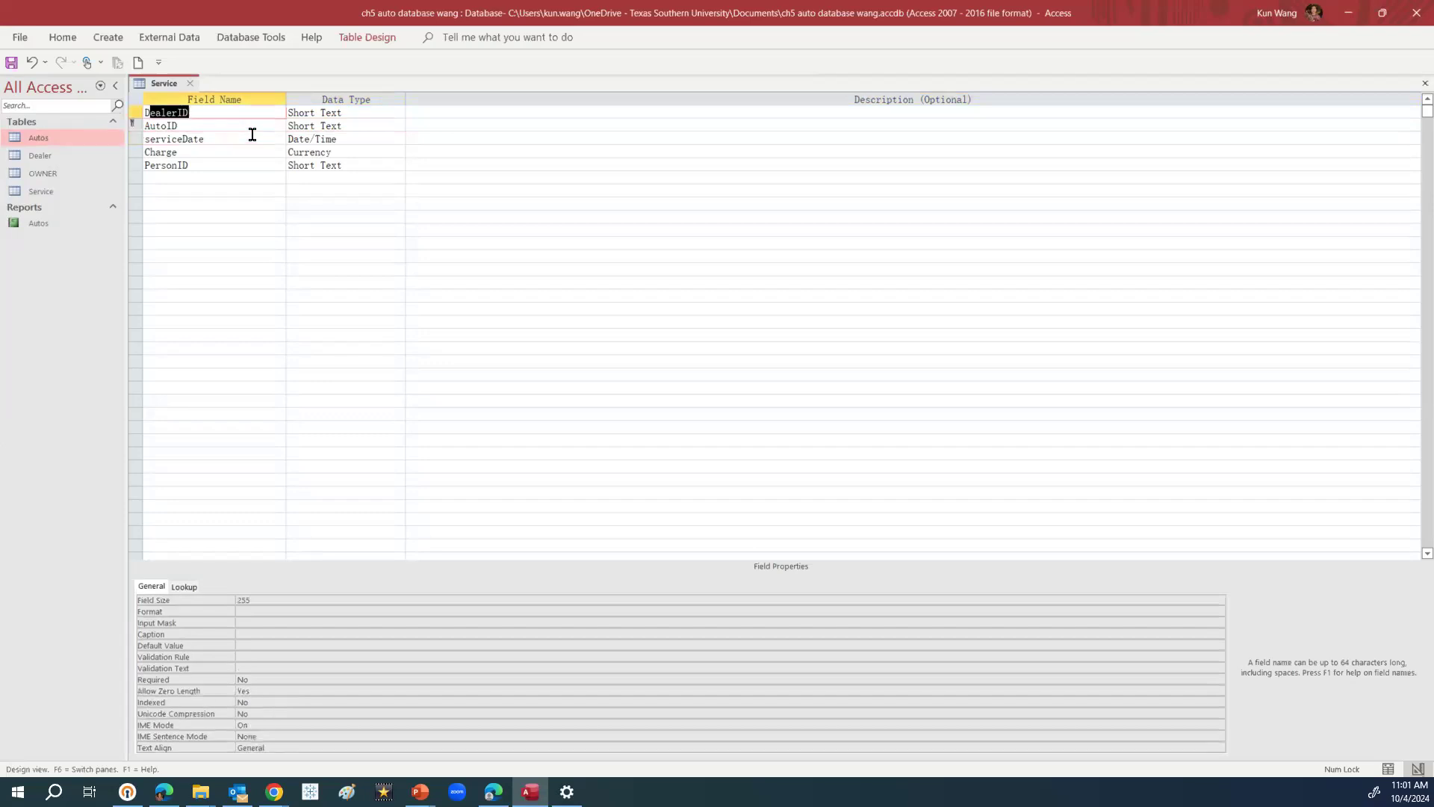
{"action": "left_click", "coordinate": [150, 111]}
{"action": "left_click_drag", "start_coordinate": [148, 111], "coordinate": [251, 114]}
{"action": "left_click_drag", "start_coordinate": [136, 106], "coordinate": [136, 123]}
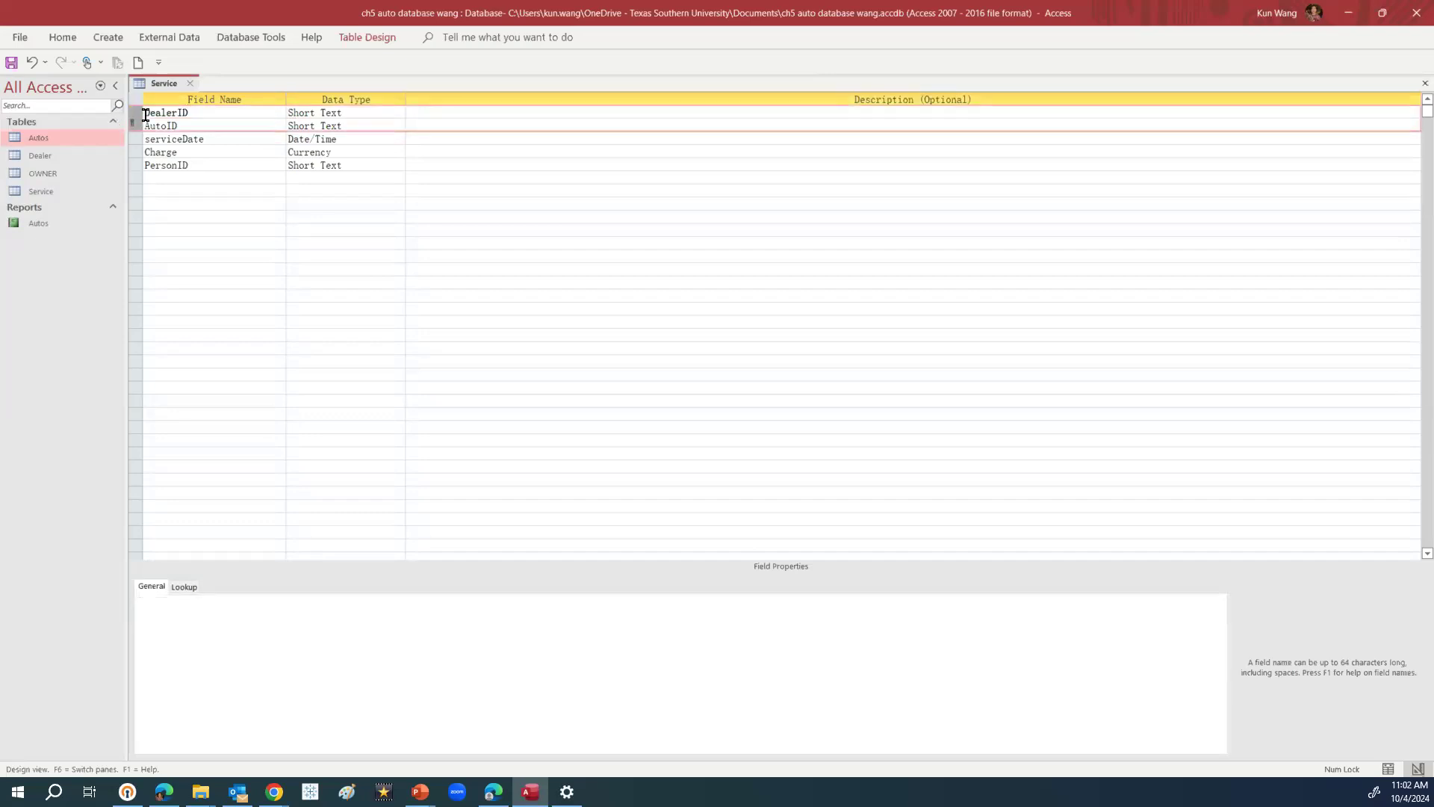
{"action": "left_click", "coordinate": [137, 122]}
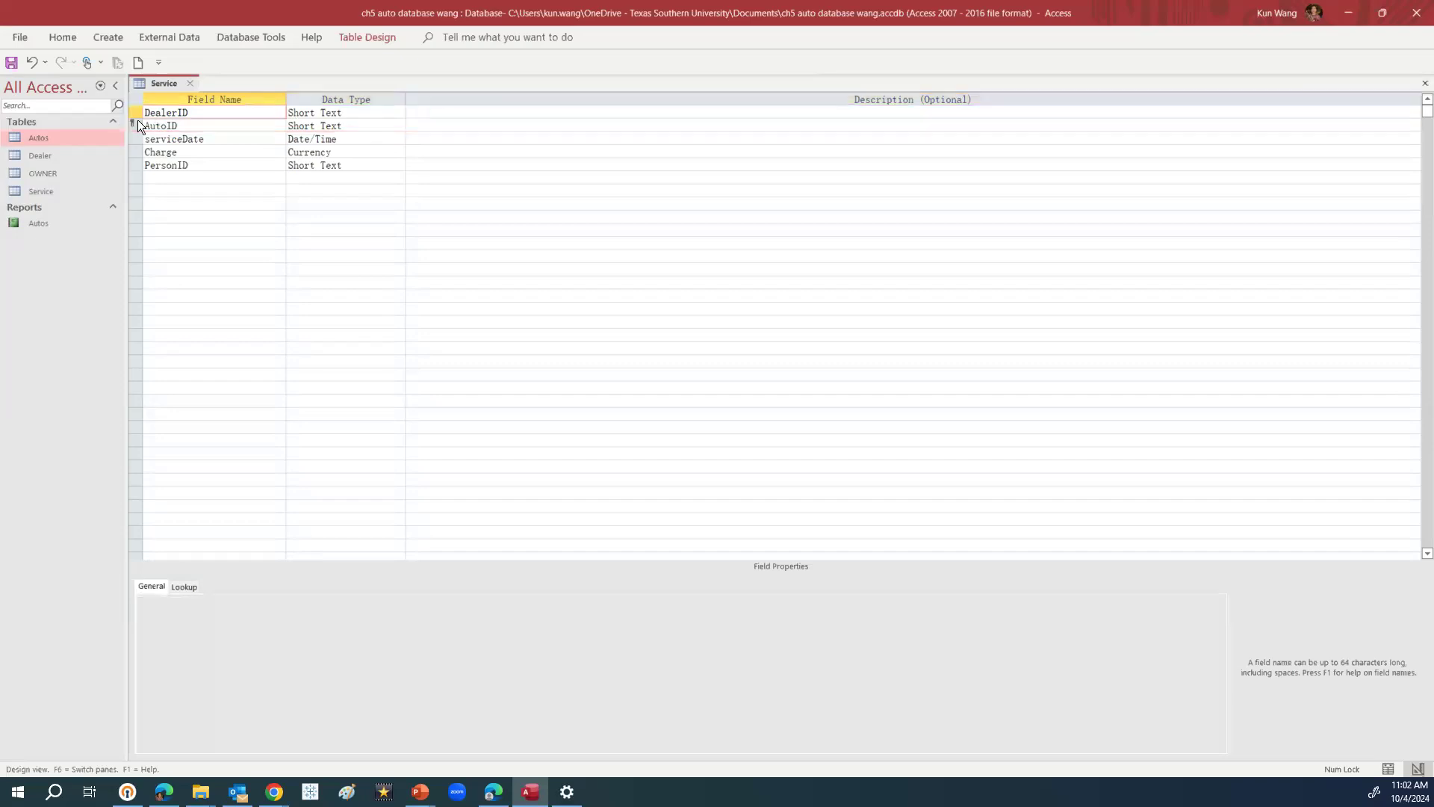
{"action": "right_click", "coordinate": [138, 122]}
{"action": "left_click", "coordinate": [109, 131]}
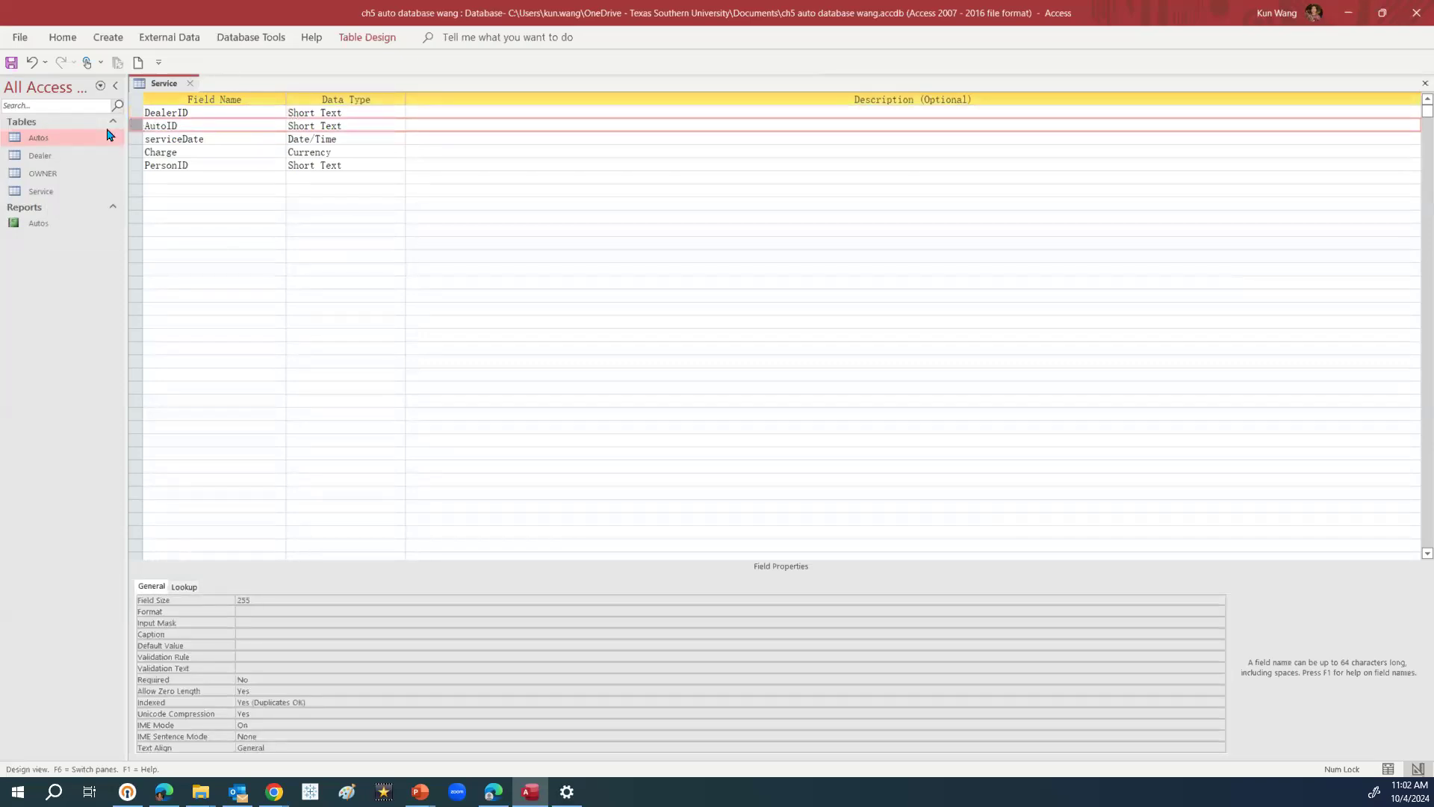
{"action": "left_click", "coordinate": [146, 114]}
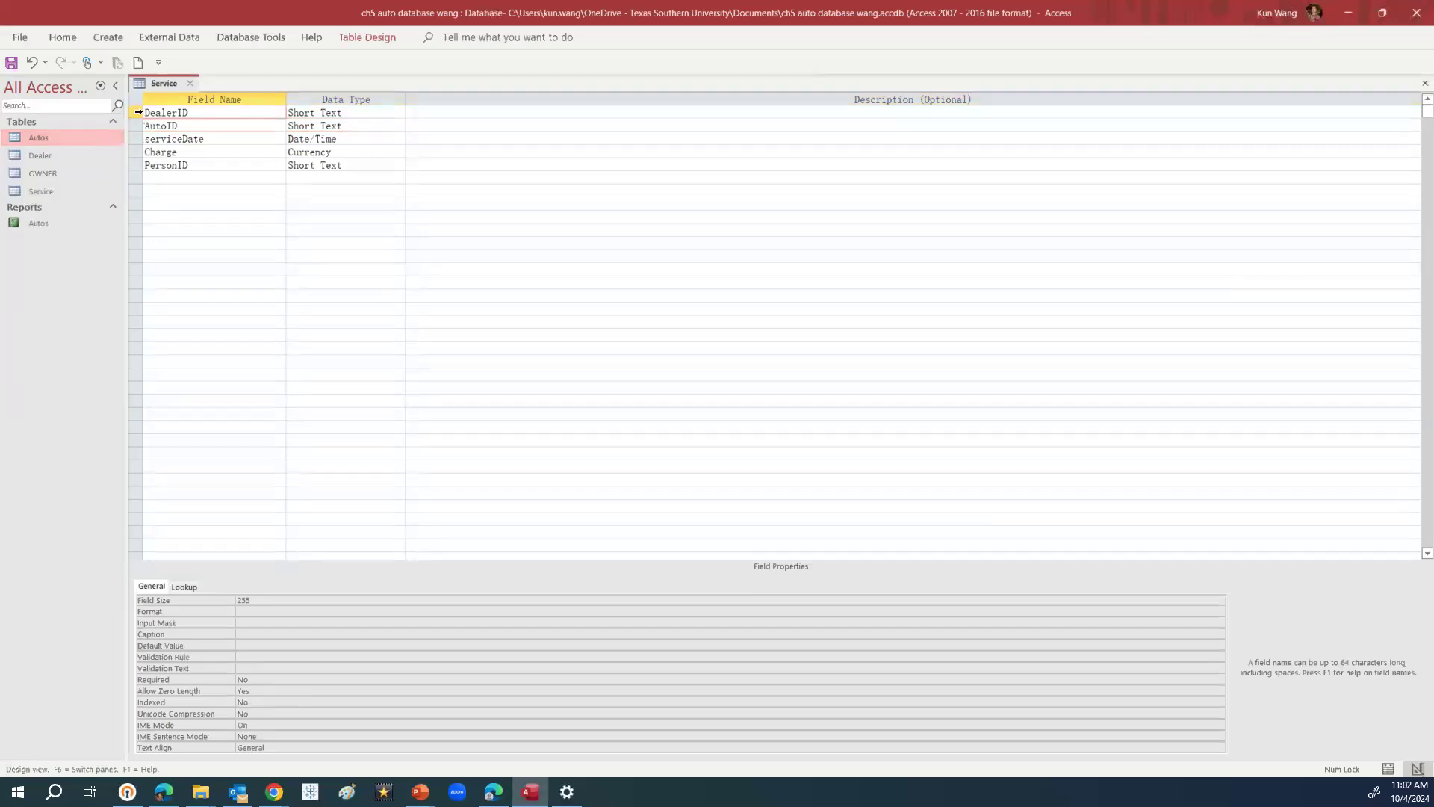
{"action": "left_click_drag", "start_coordinate": [136, 113], "coordinate": [141, 125]}
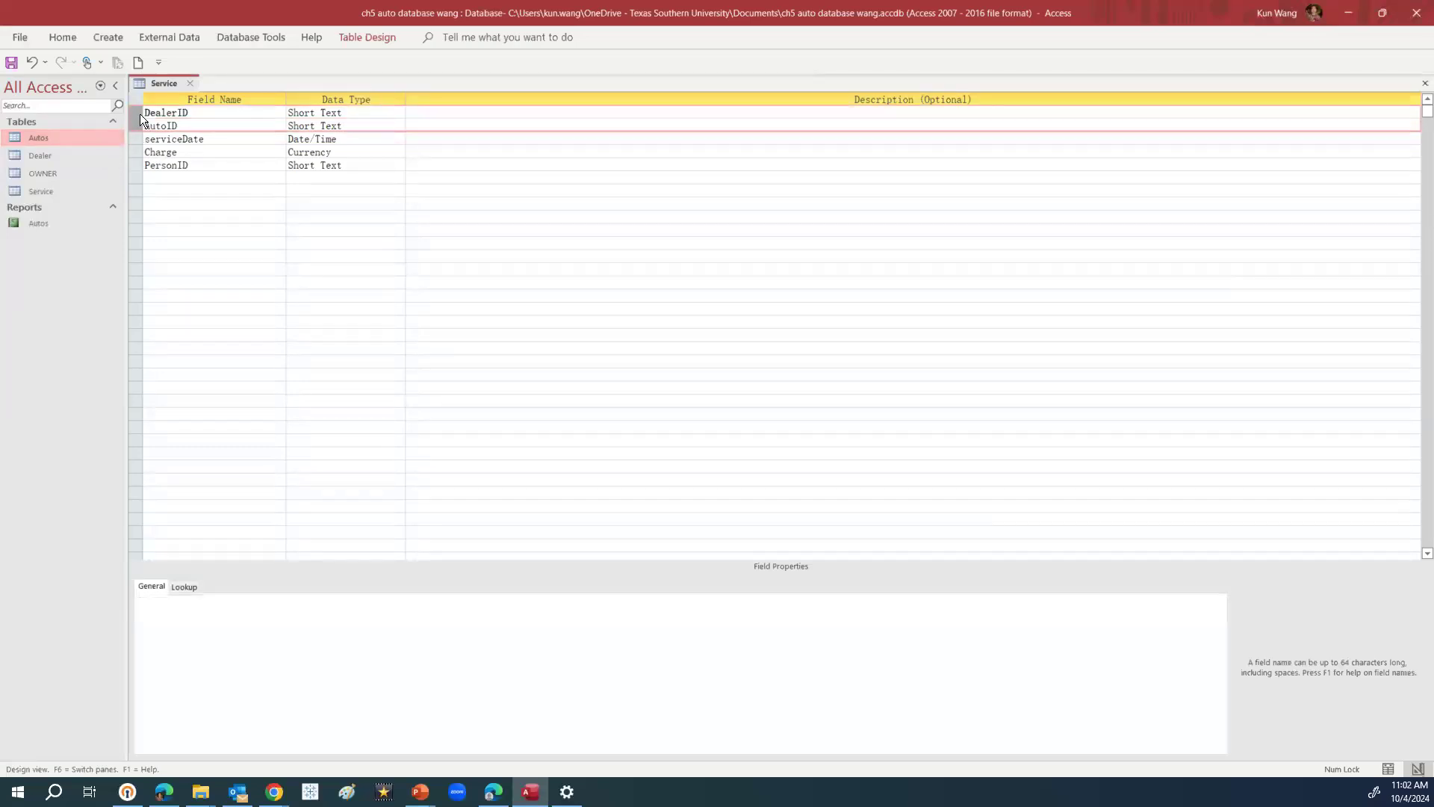
{"action": "left_click", "coordinate": [133, 114]}
{"action": "right_click", "coordinate": [133, 114]}
{"action": "left_click", "coordinate": [109, 131]}
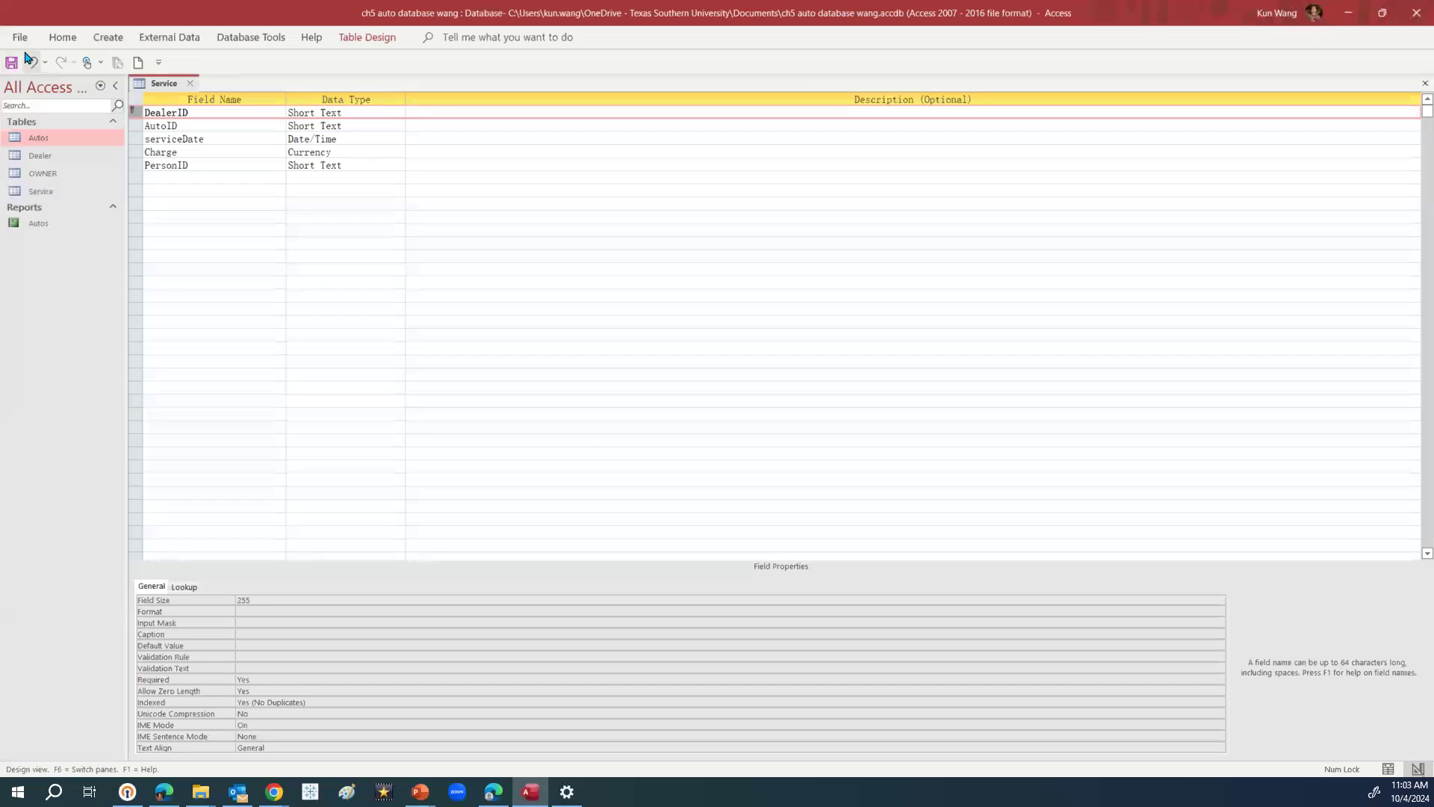
Switch Service to Datasheet View, saving the design changes
{"action": "left_click", "coordinate": [63, 39]}
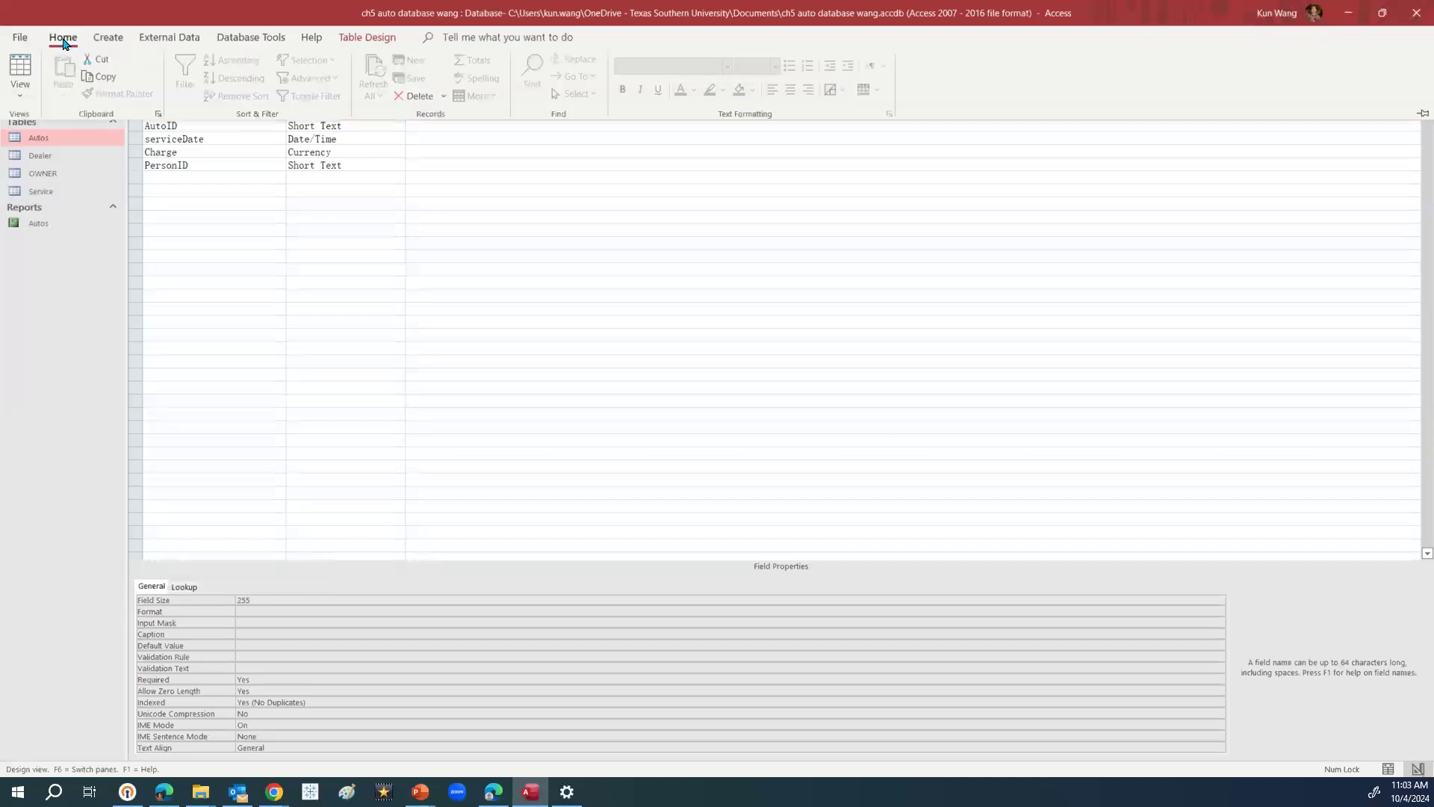
{"action": "left_click", "coordinate": [21, 98]}
{"action": "left_click", "coordinate": [52, 125]}
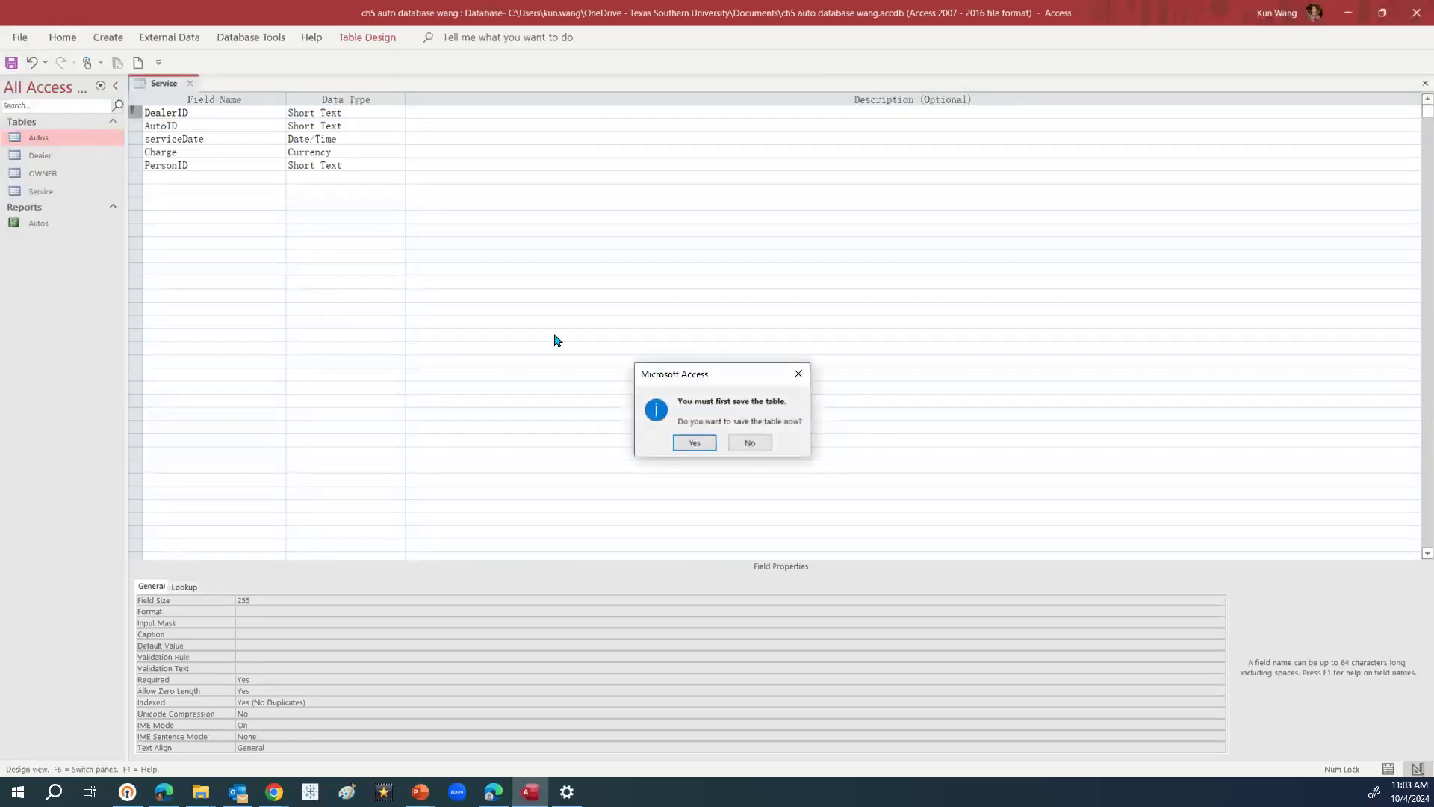
{"action": "left_click", "coordinate": [695, 442]}
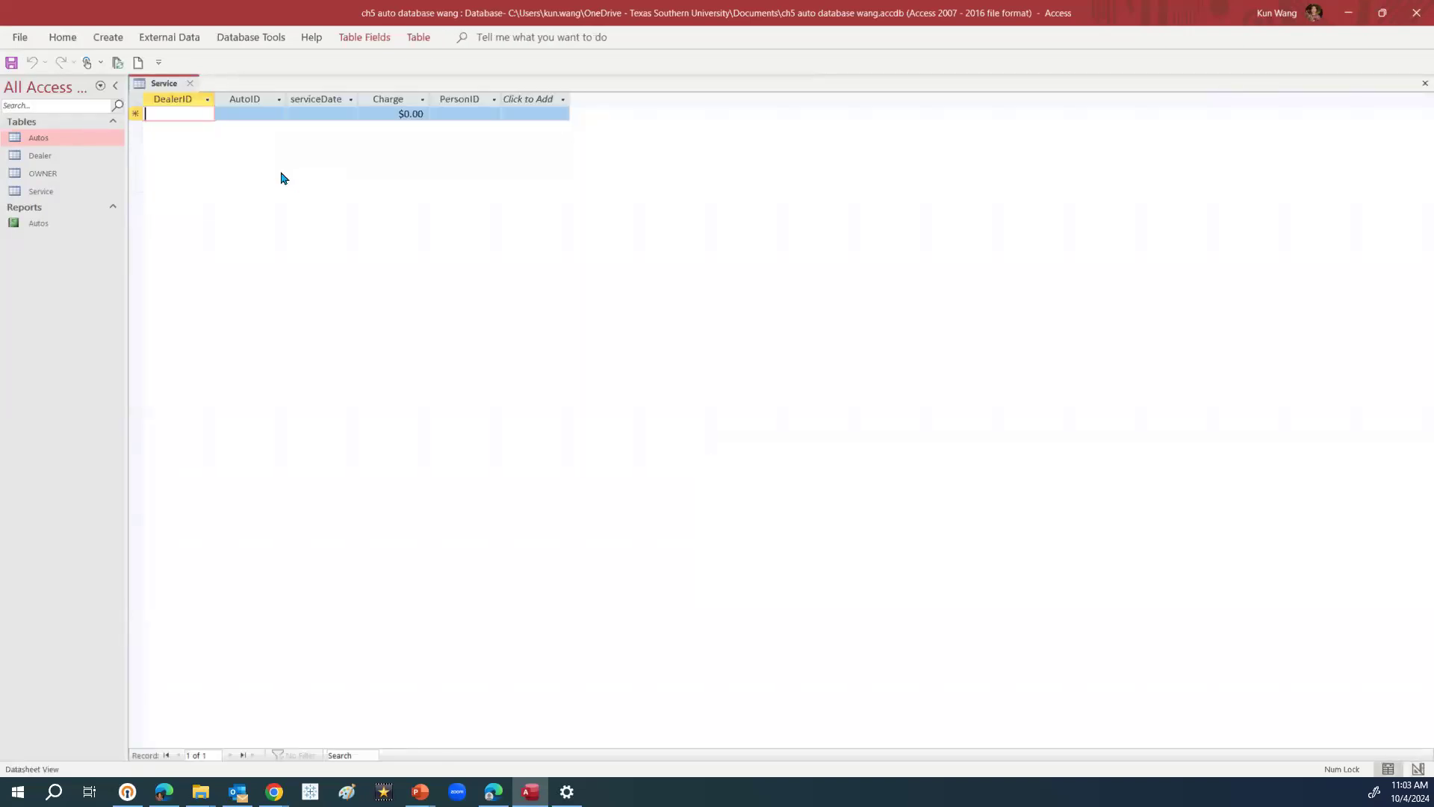
Enter D001 as DealerID and A001 as AutoID in the first record
{"action": "key", "text": "Caps_Lock"}
{"action": "type", "text": "D"}
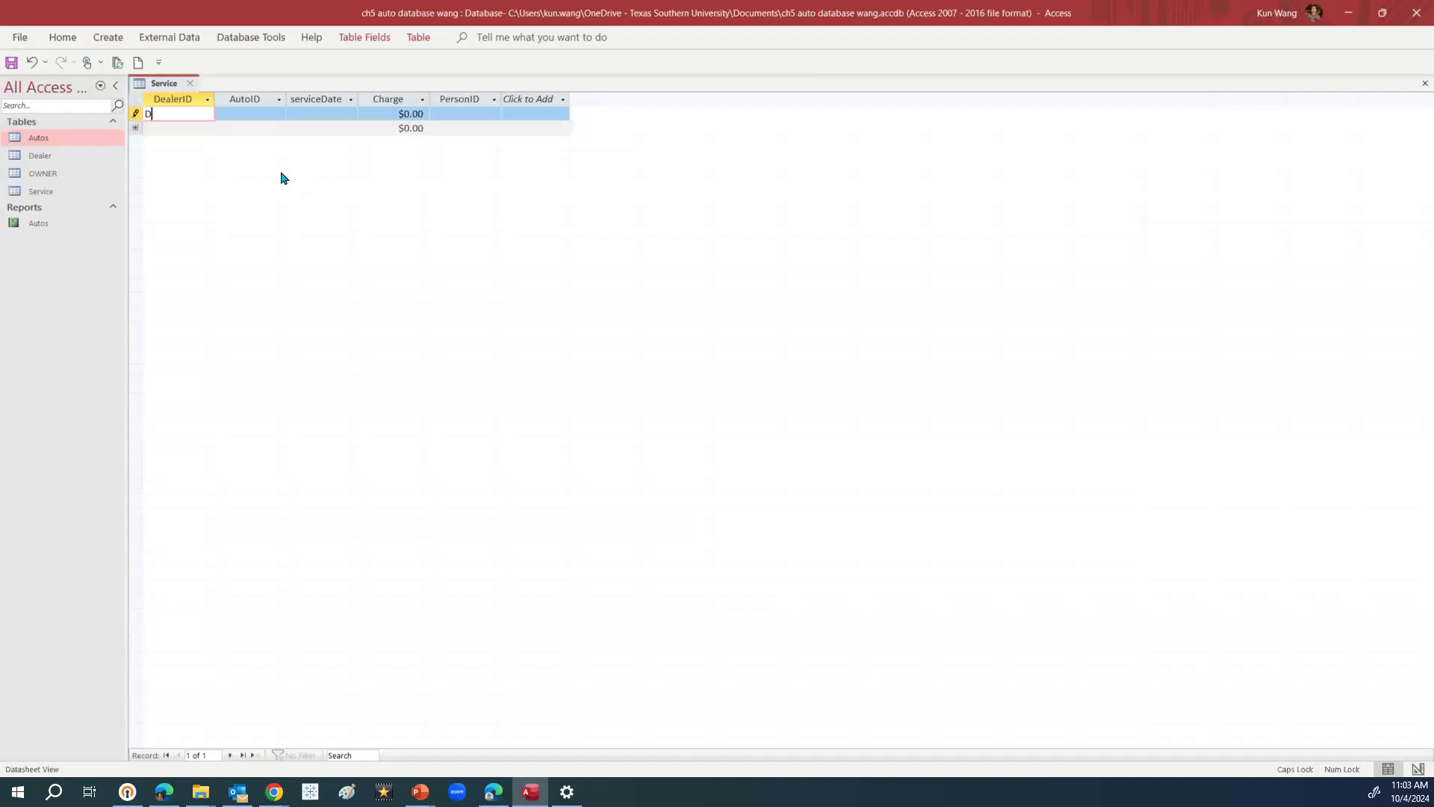
{"action": "type", "text": "001"}
{"action": "left_click", "coordinate": [260, 114]}
{"action": "key", "text": "Caps_Lock"}
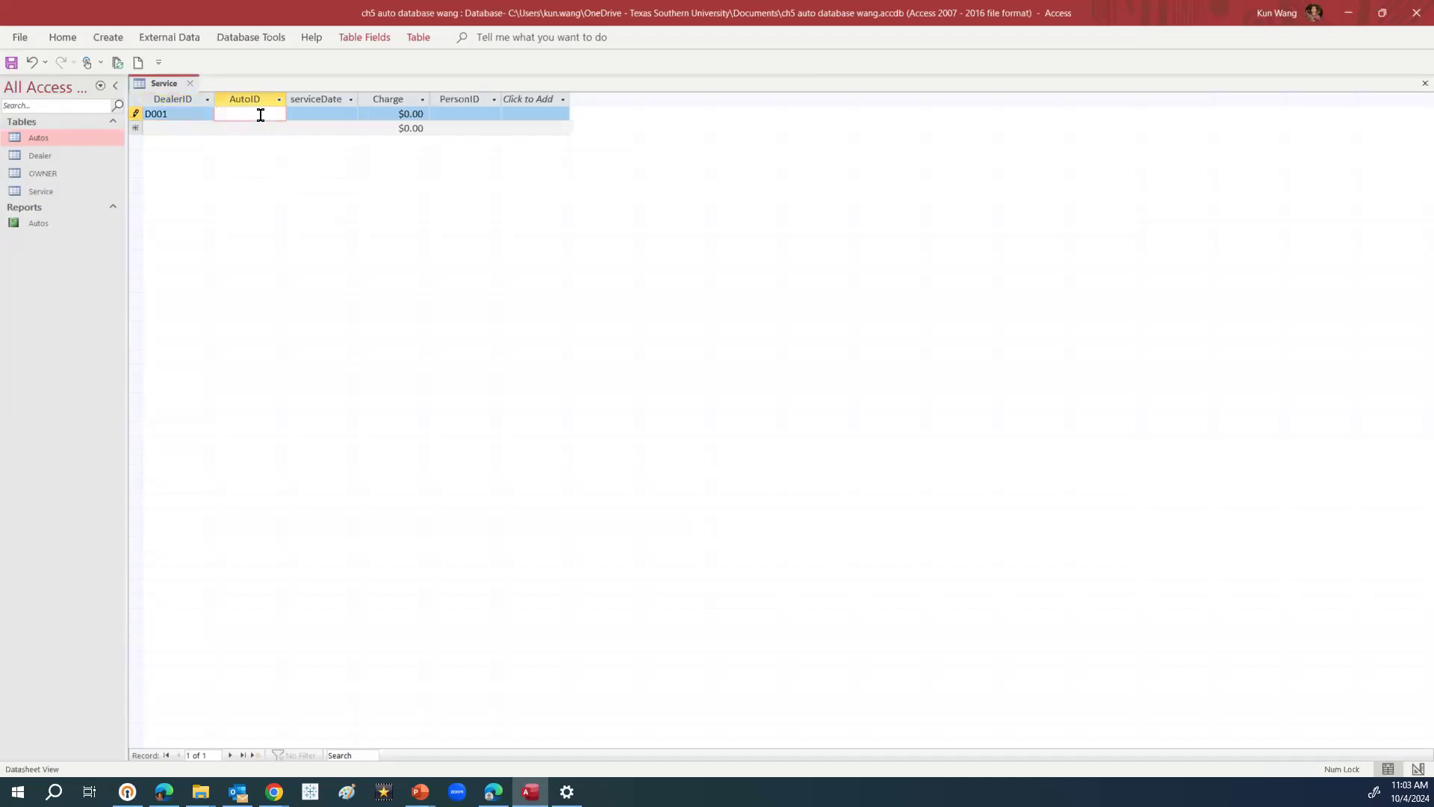
{"action": "type", "text": "a"}
{"action": "key", "text": "BackSpace"}
{"action": "key", "text": "Caps_Lock"}
{"action": "type", "text": "A000"}
{"action": "key", "text": "BackSpace"}
{"action": "type", "text": "1"}
Set the service date to 10/3/2024 from the calendar and the charge to $500.00
{"action": "left_click", "coordinate": [310, 115]}
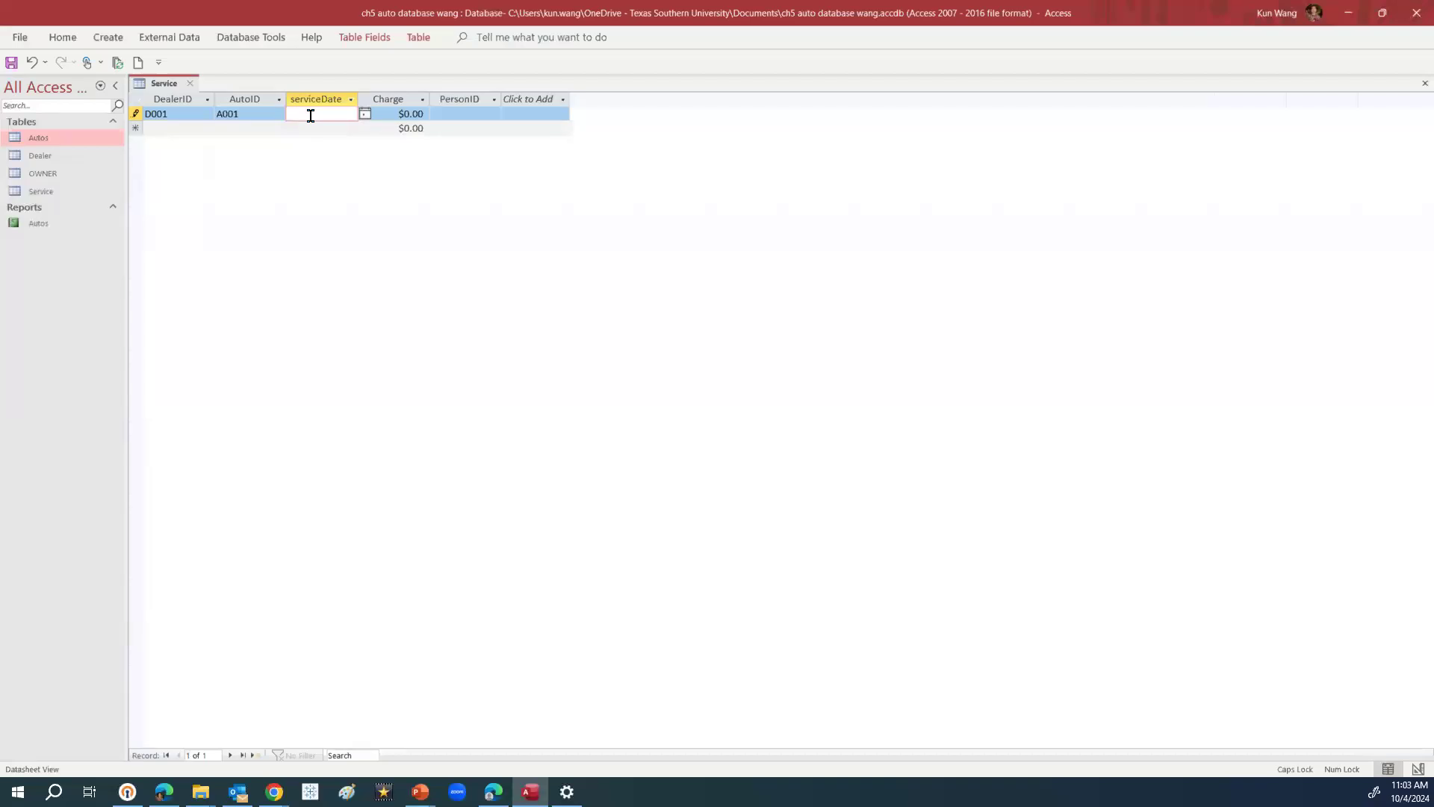
{"action": "type", "text": "10022024"}
{"action": "left_click", "coordinate": [364, 114]}
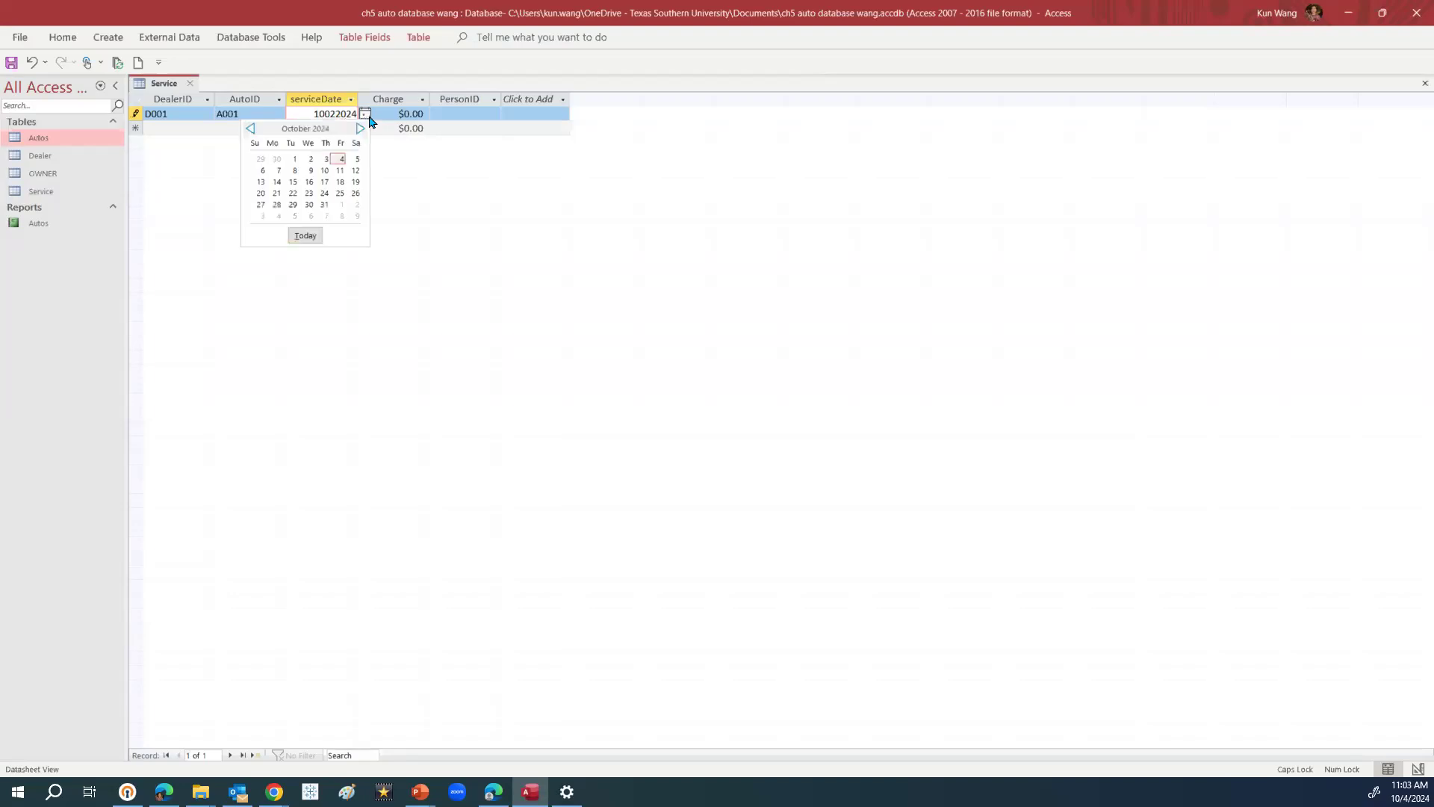
{"action": "left_click", "coordinate": [325, 160]}
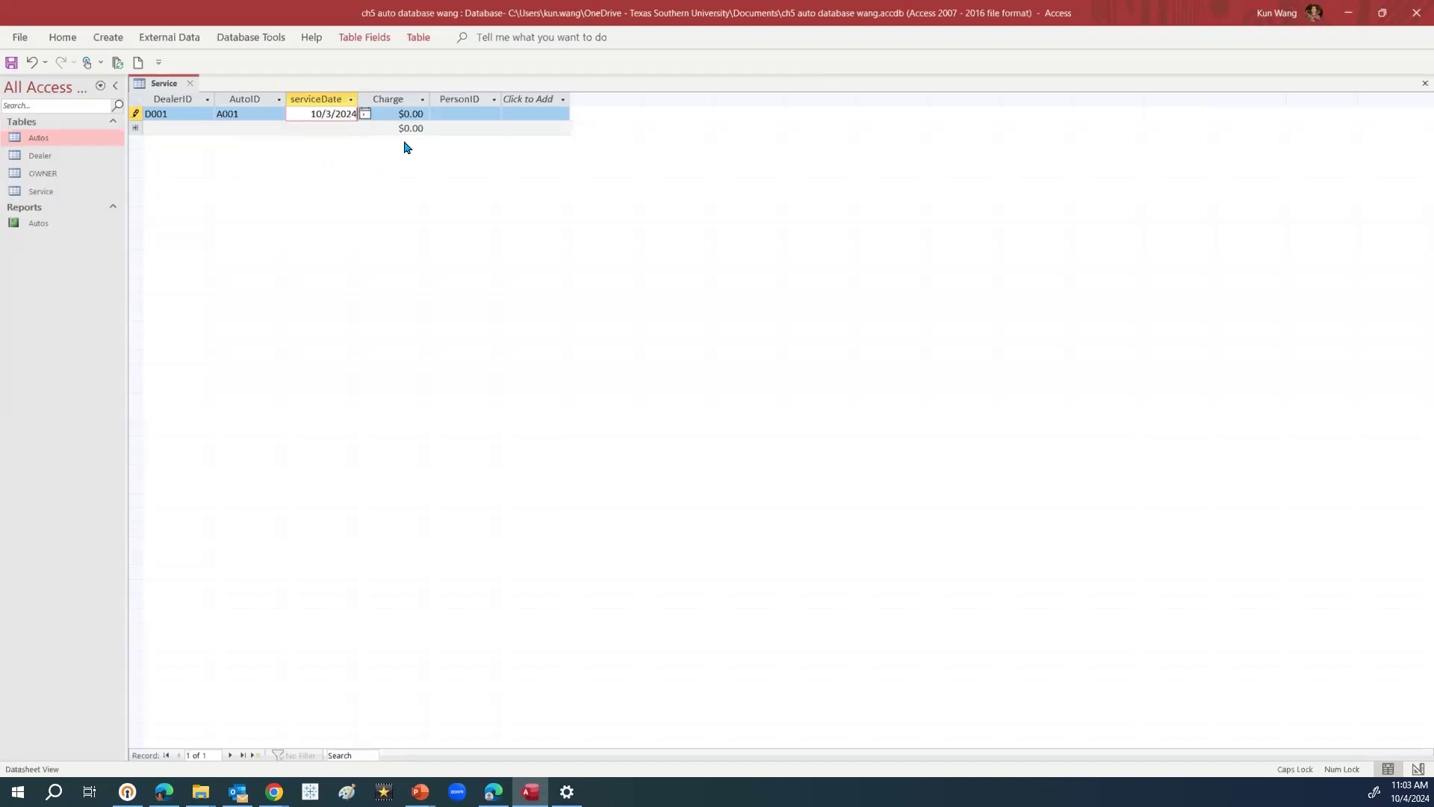
{"action": "left_click", "coordinate": [407, 114]}
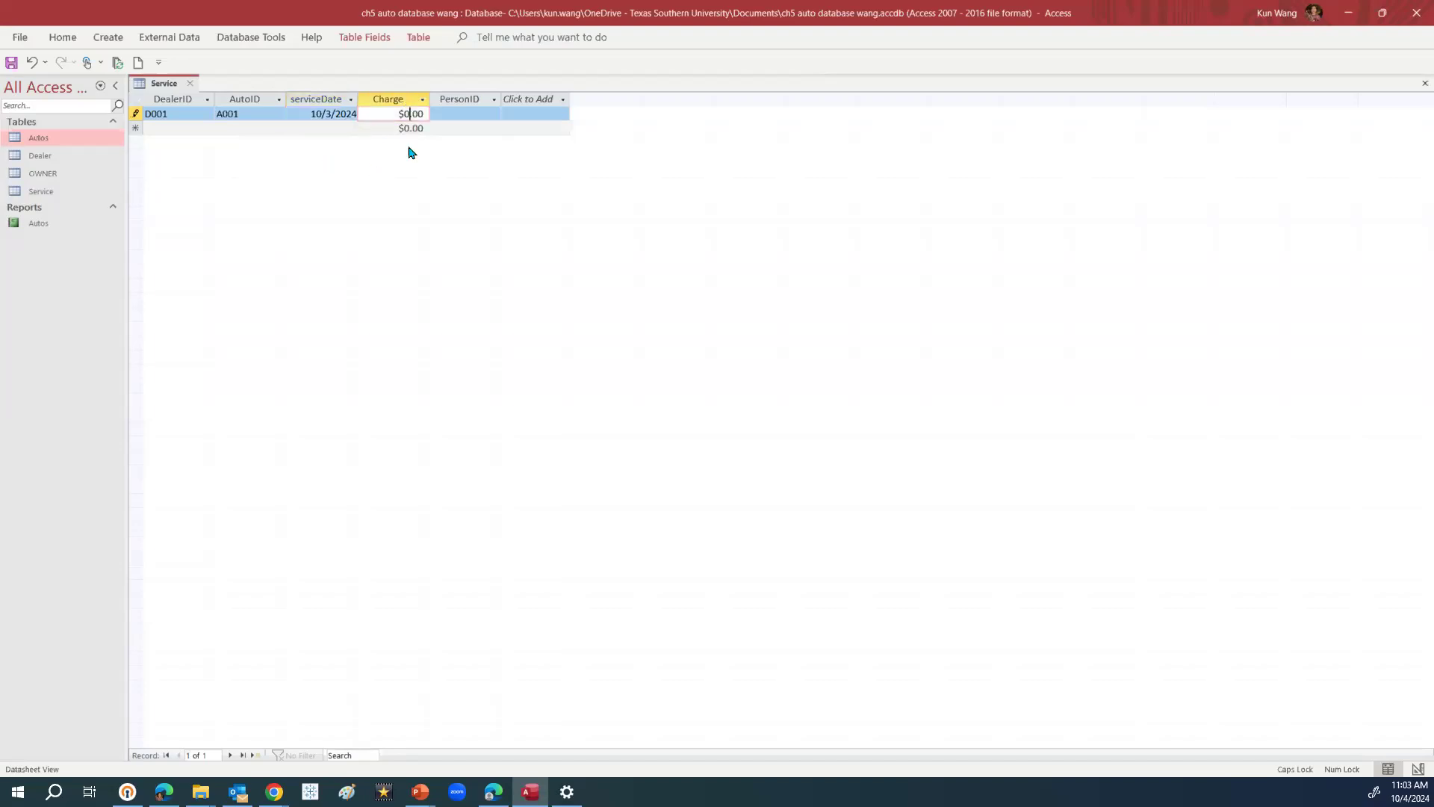
{"action": "key", "text": "BackSpace"}
{"action": "type", "text": "500"}
{"action": "left_click", "coordinate": [458, 127]}
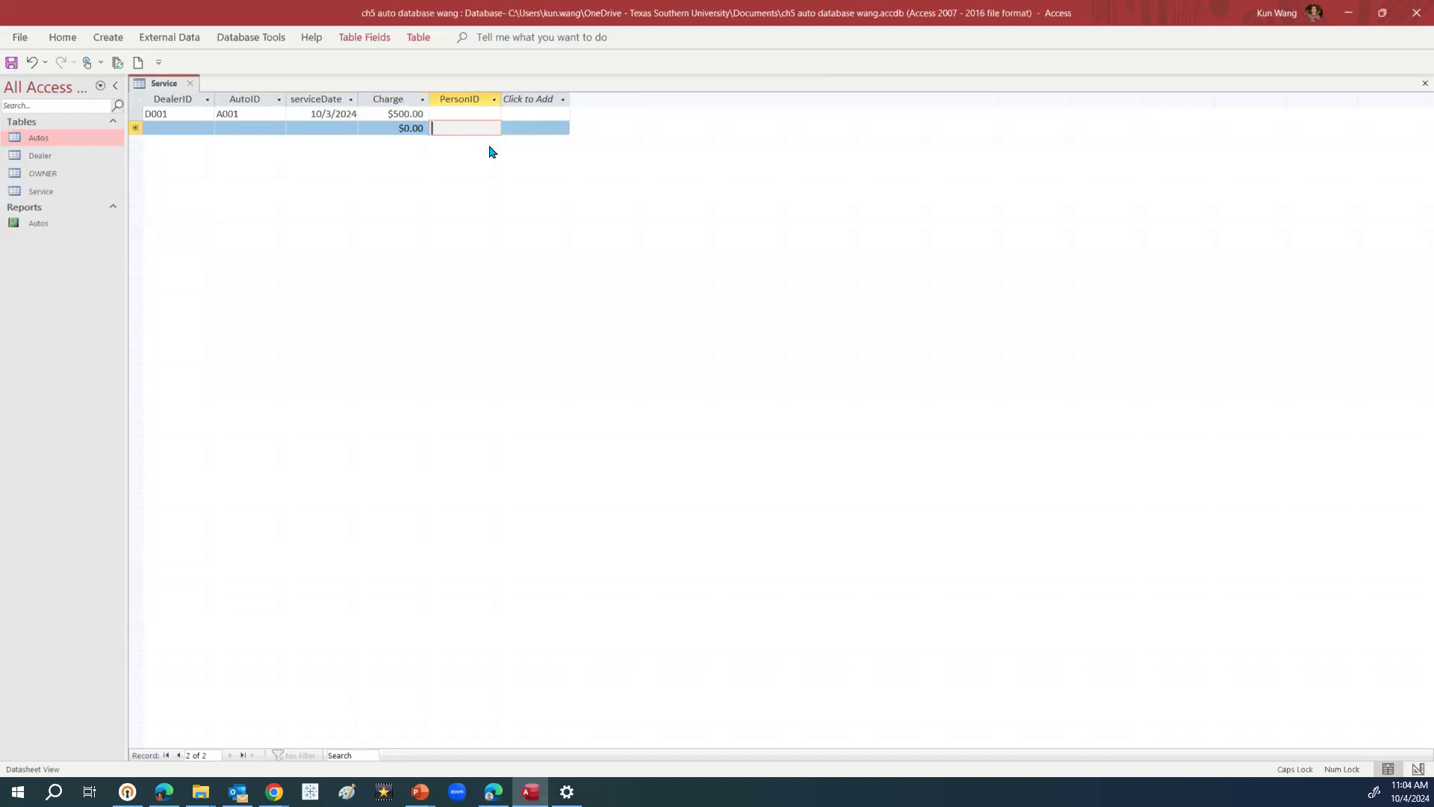
Enter O001 as the PersonID and close the Service table
{"action": "left_click", "coordinate": [472, 115]}
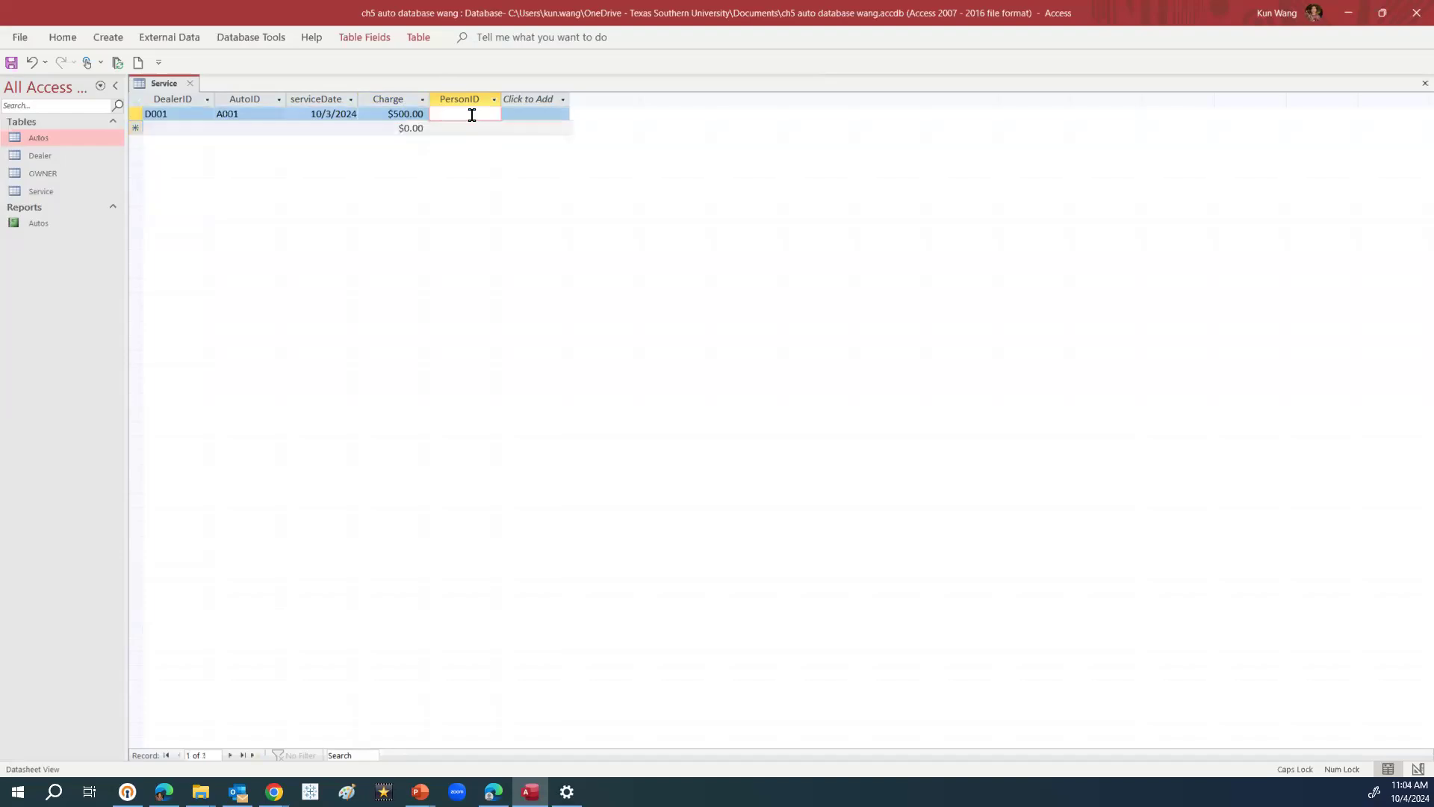
{"action": "type", "text": "O001"}
{"action": "left_click", "coordinate": [191, 83]}
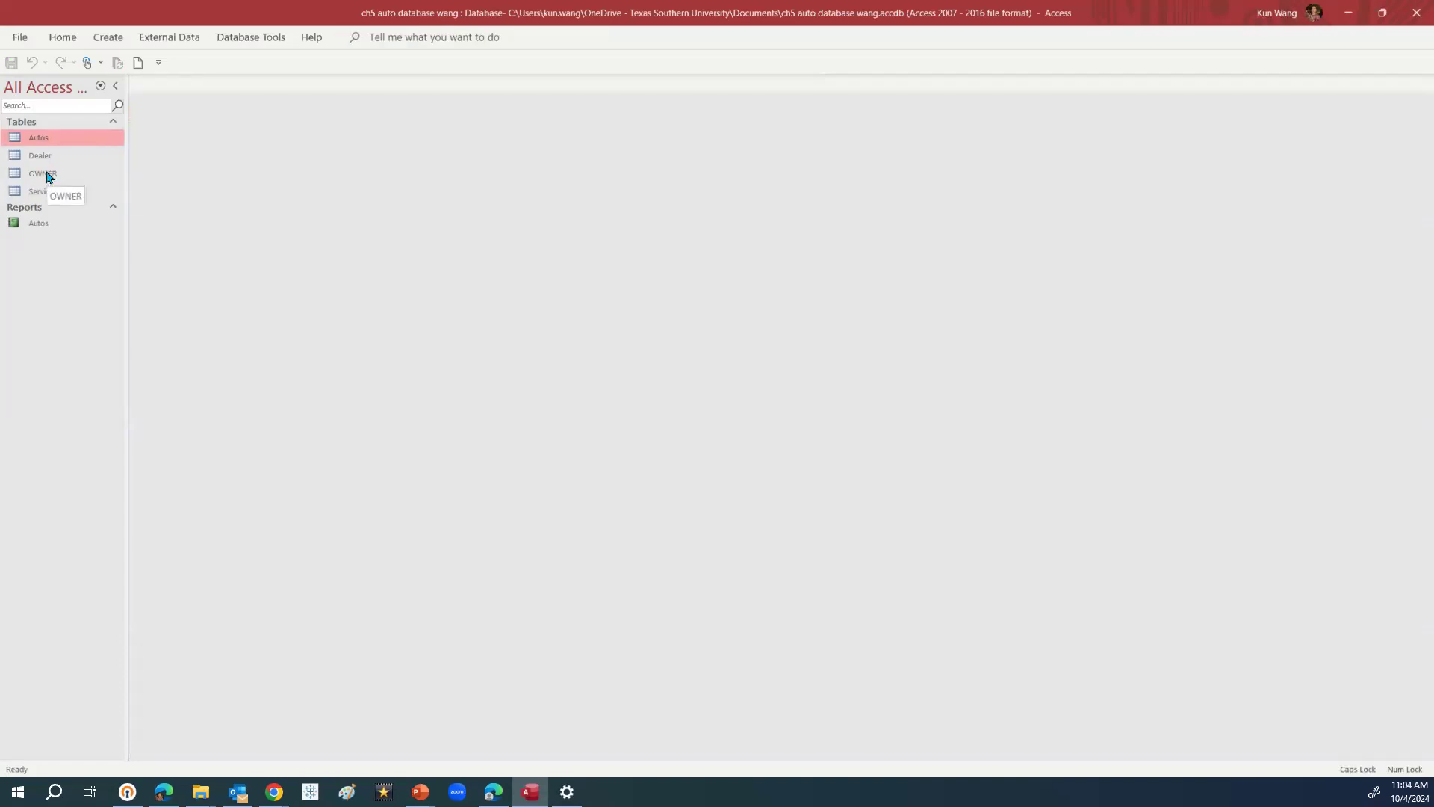
Open the Relationships window from Database Tools to view the Autos and OWNER tables
{"action": "left_click", "coordinate": [259, 40]}
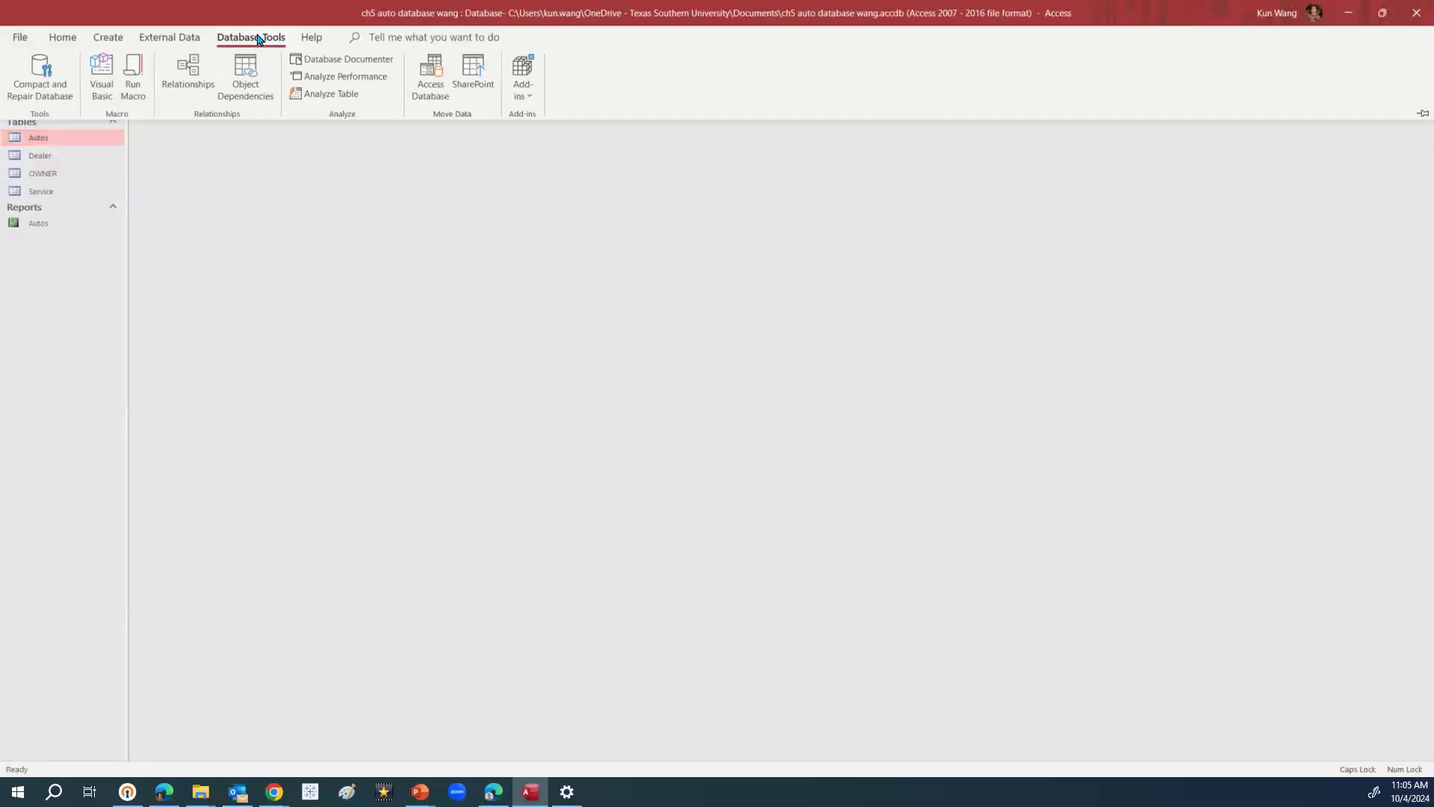
{"action": "left_click", "coordinate": [191, 67]}
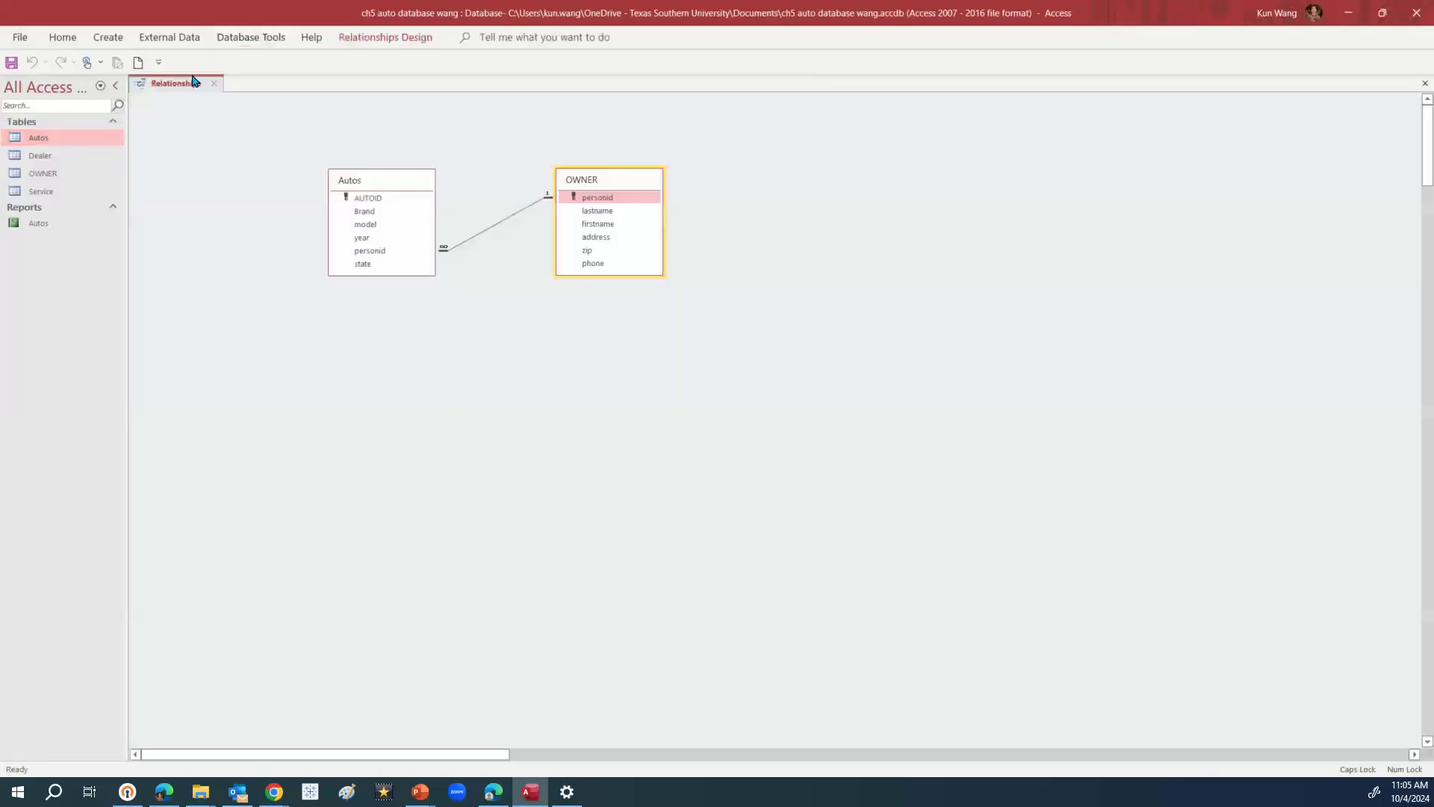
{"action": "left_click", "coordinate": [386, 238]}
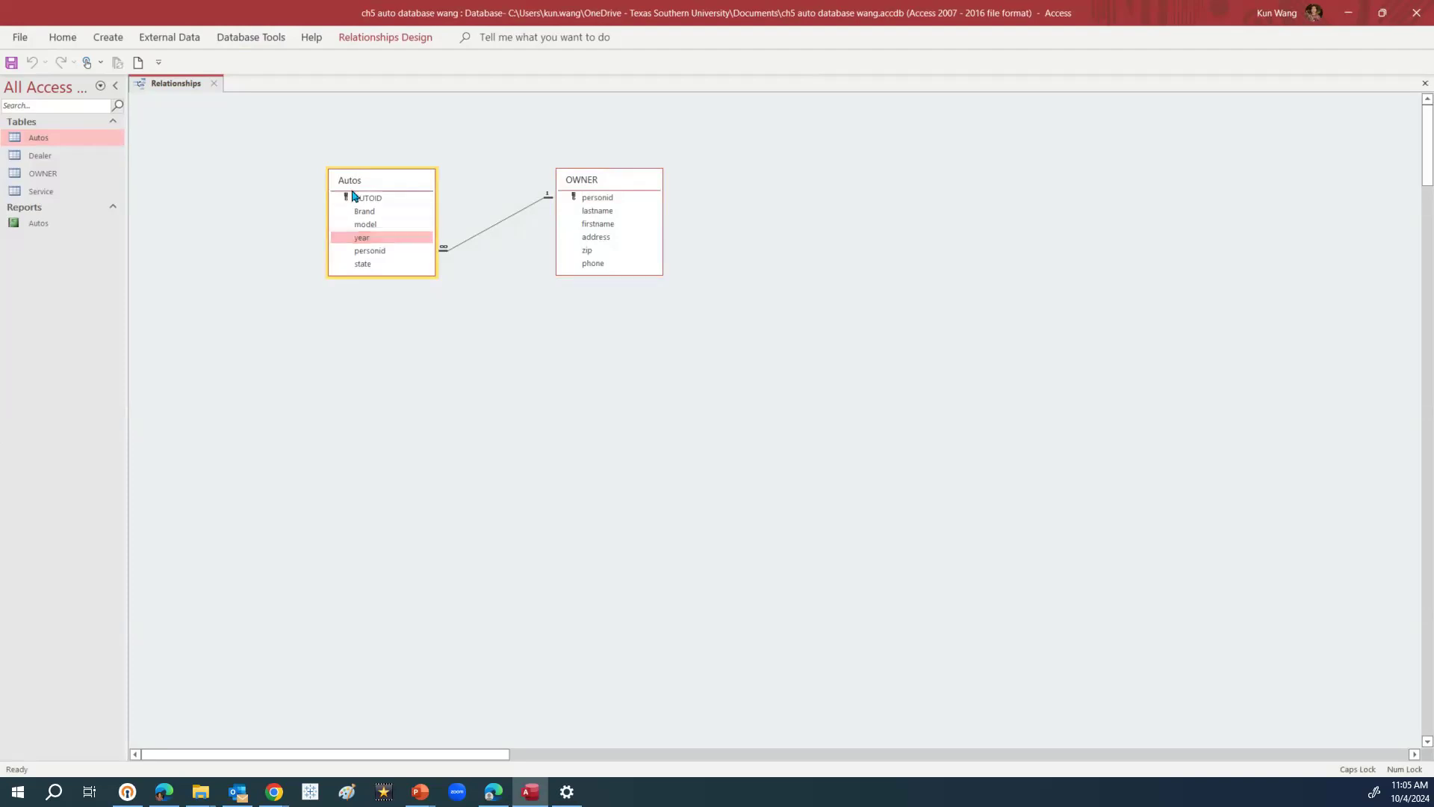
{"action": "left_click", "coordinate": [252, 41]}
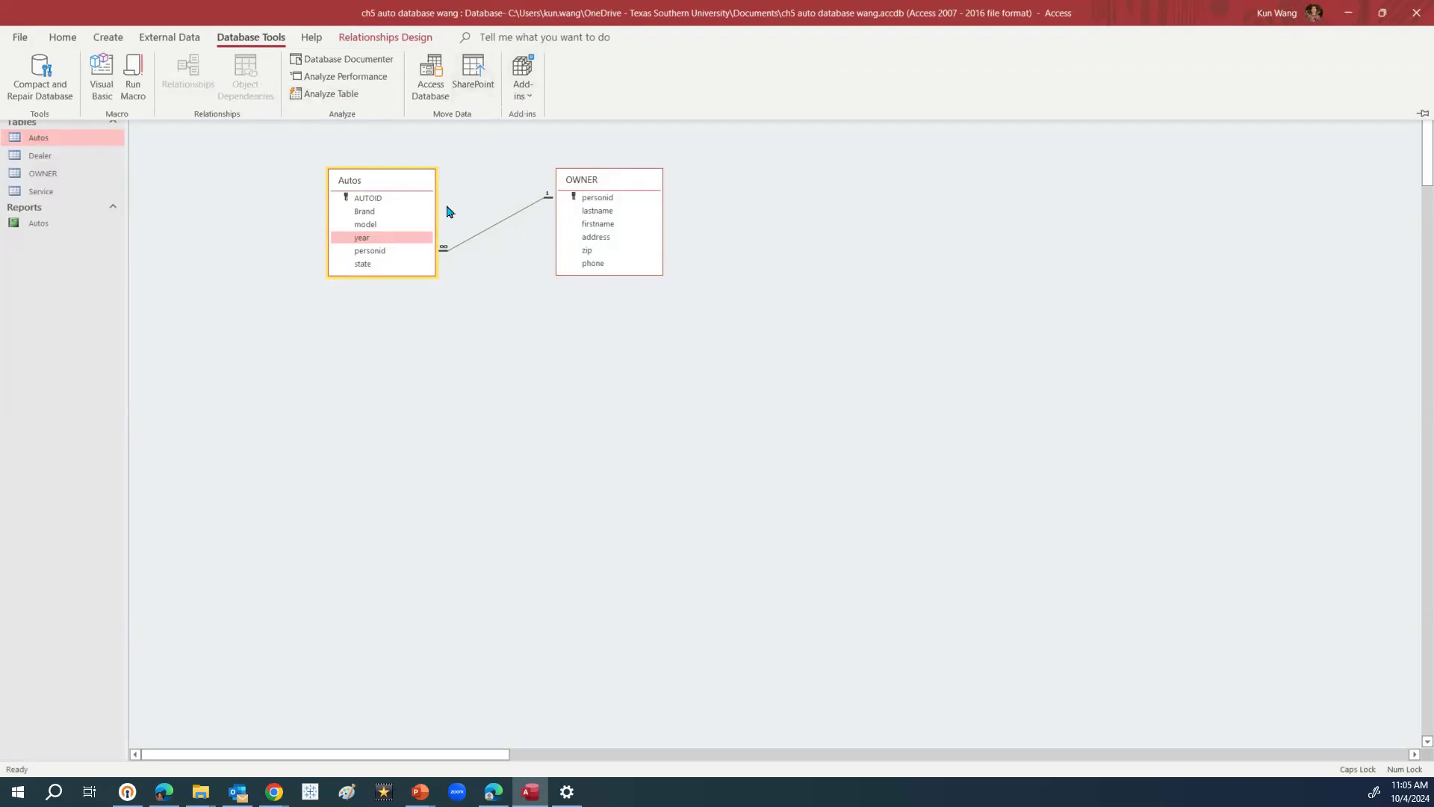
{"action": "left_click", "coordinate": [412, 225]}
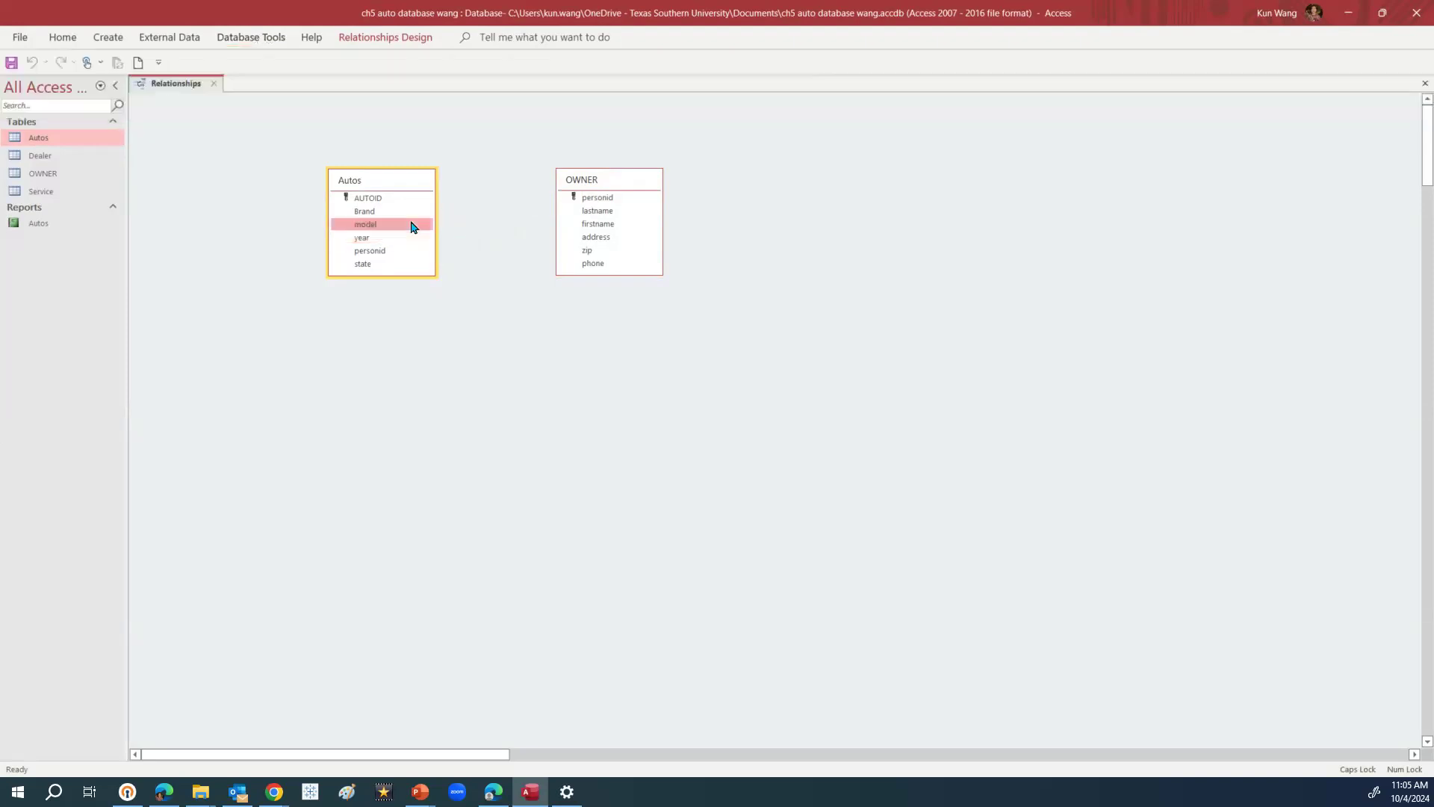
Add the Dealer and Service tables to the layout via Show Table
{"action": "right_click", "coordinate": [887, 249]}
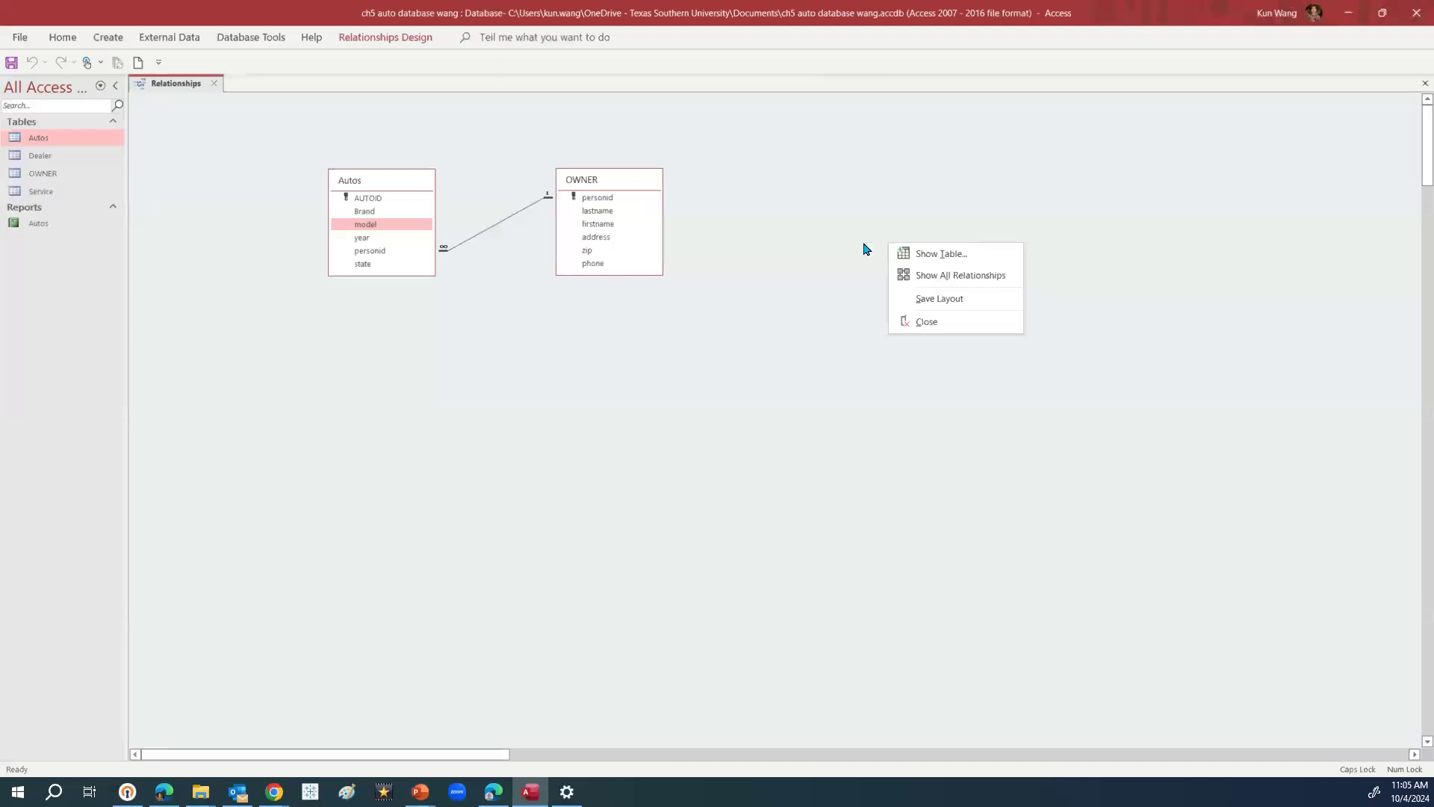
{"action": "left_click", "coordinate": [336, 418]}
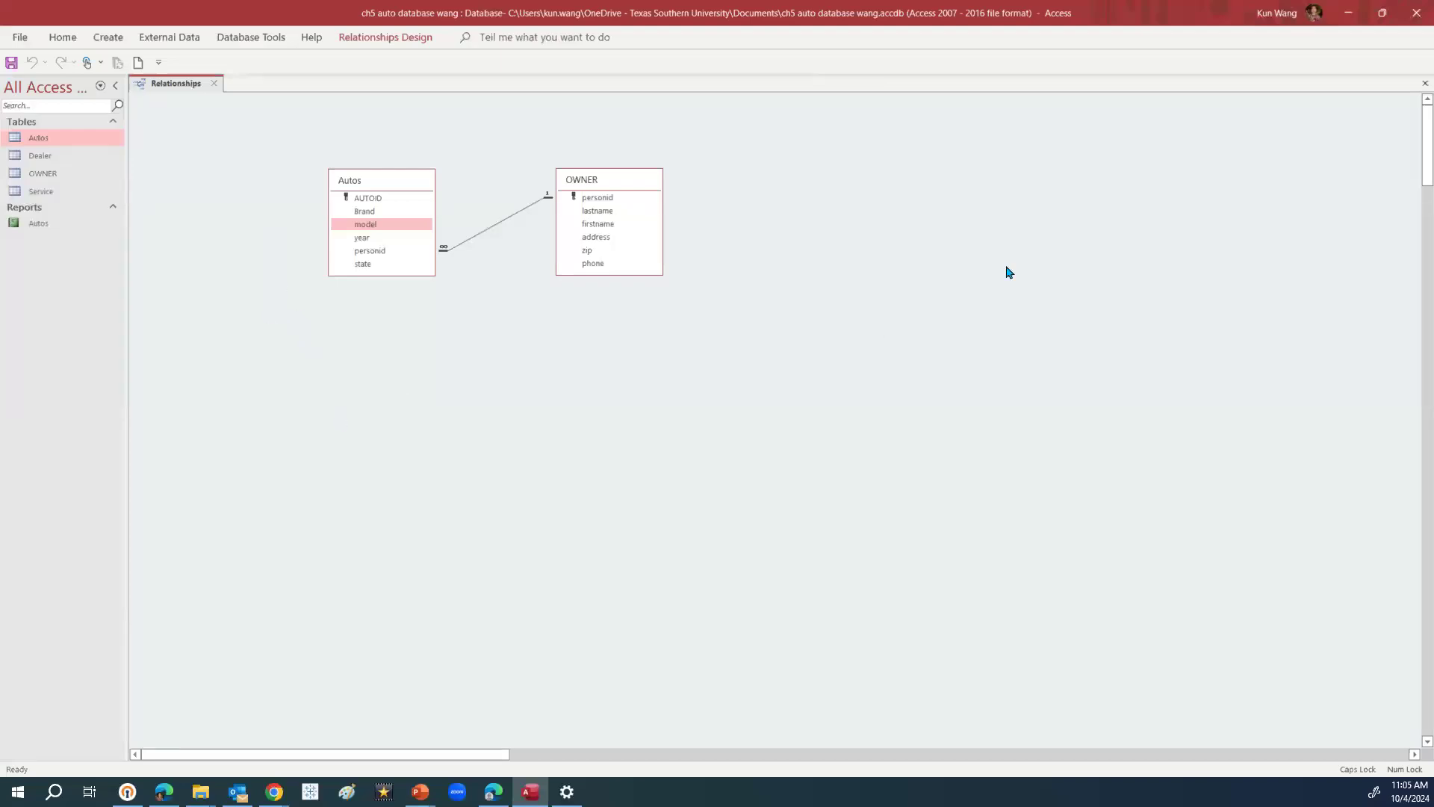
{"action": "right_click", "coordinate": [209, 299]}
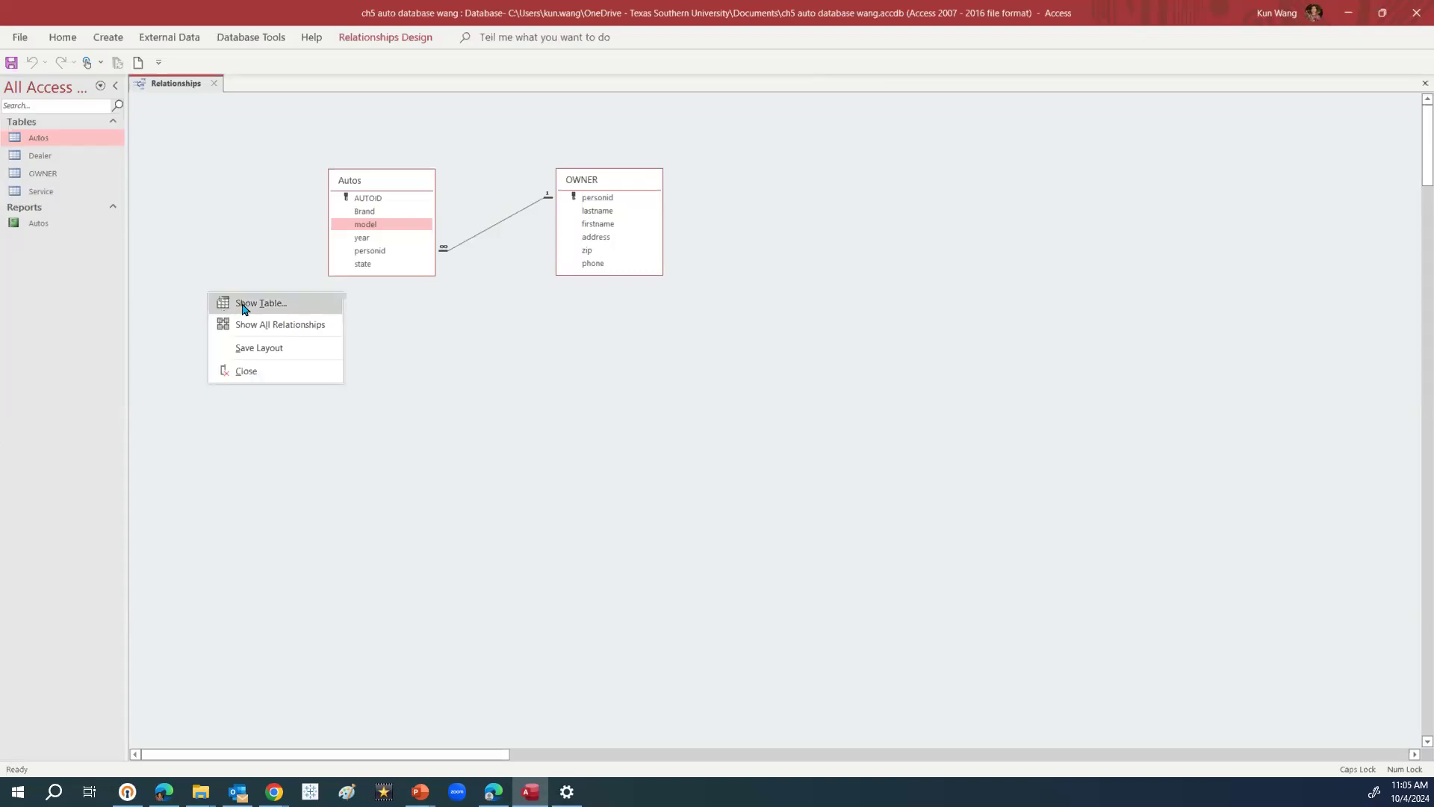
{"action": "left_click", "coordinate": [243, 304]}
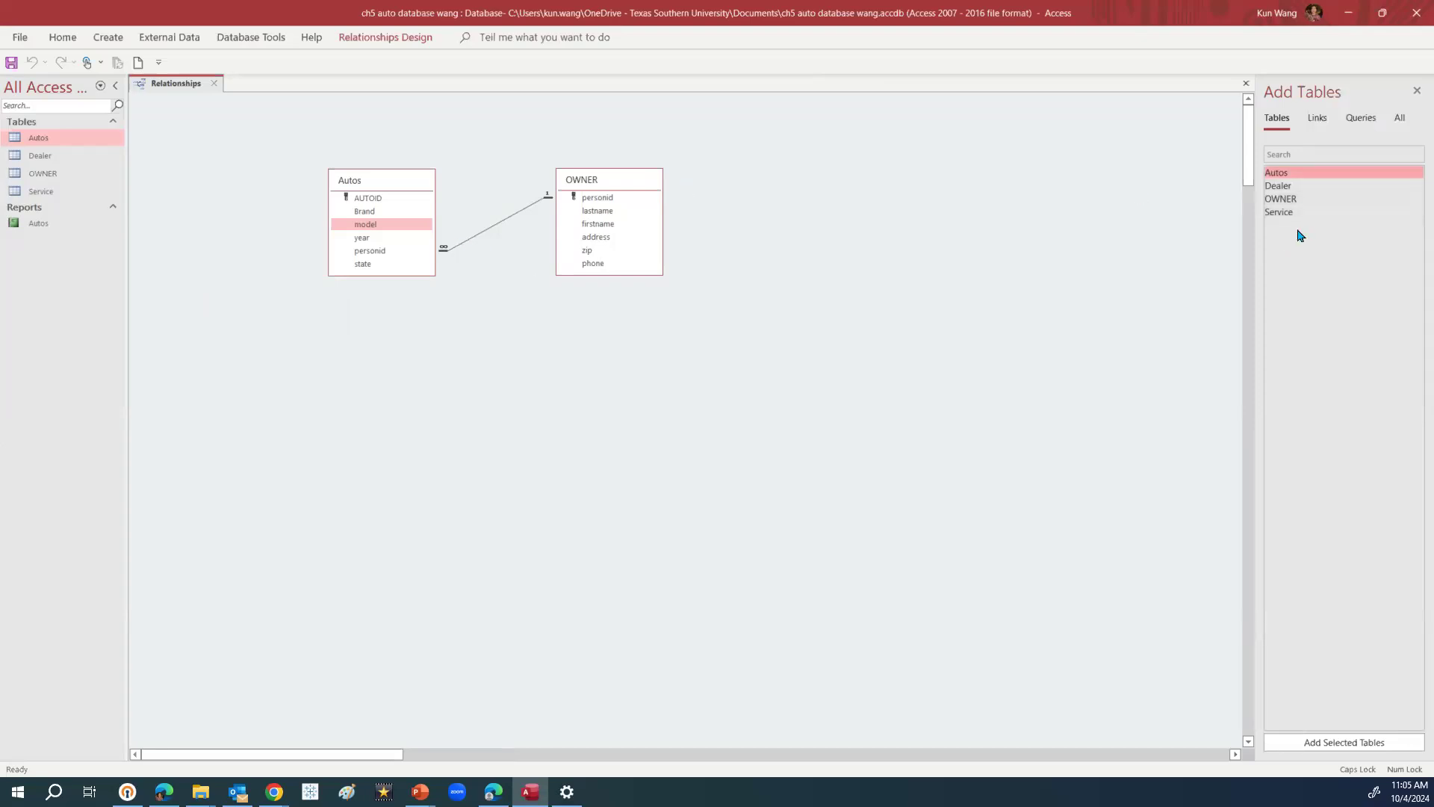
{"action": "left_click_drag", "start_coordinate": [1292, 194], "coordinate": [404, 356]}
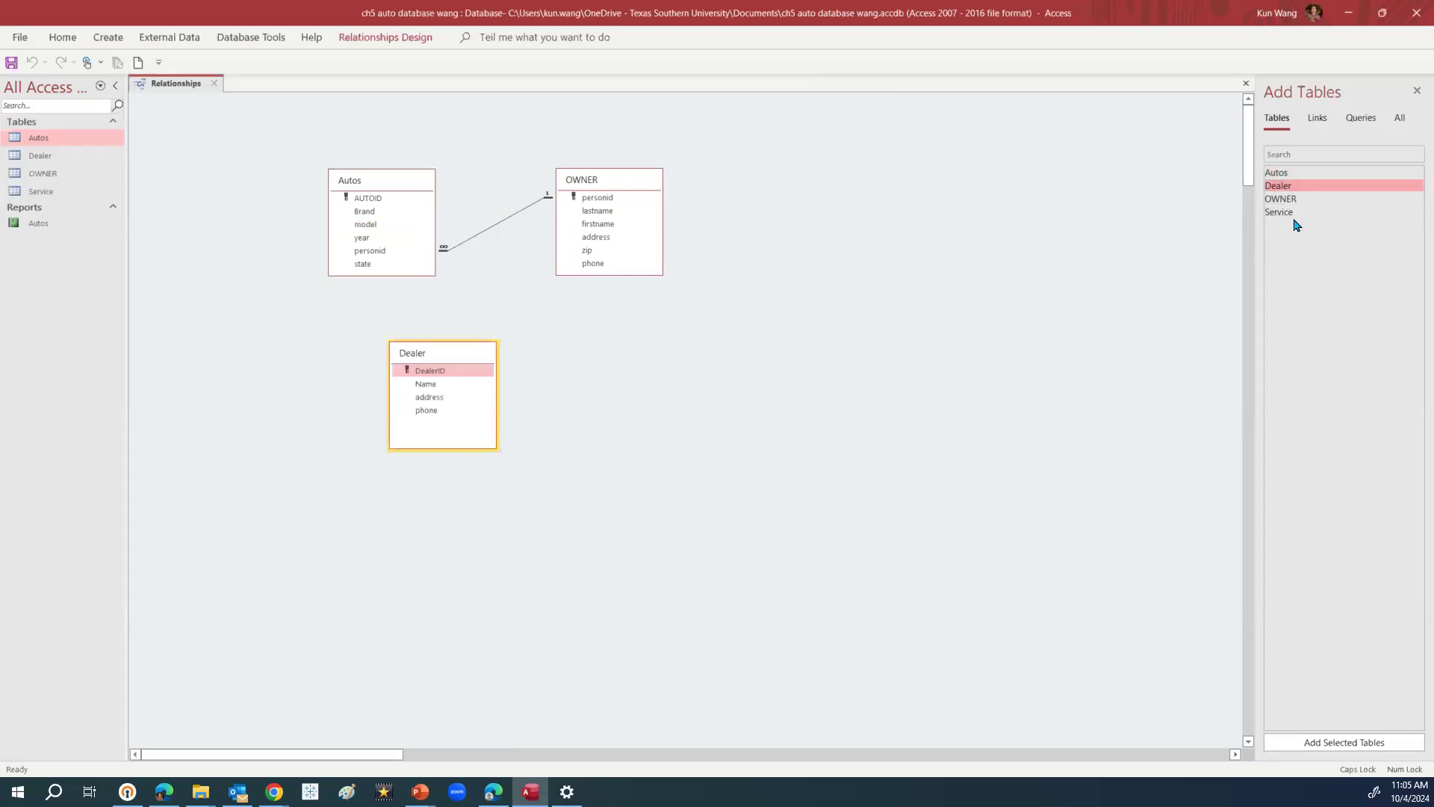
{"action": "left_click_drag", "start_coordinate": [1296, 212], "coordinate": [615, 371]}
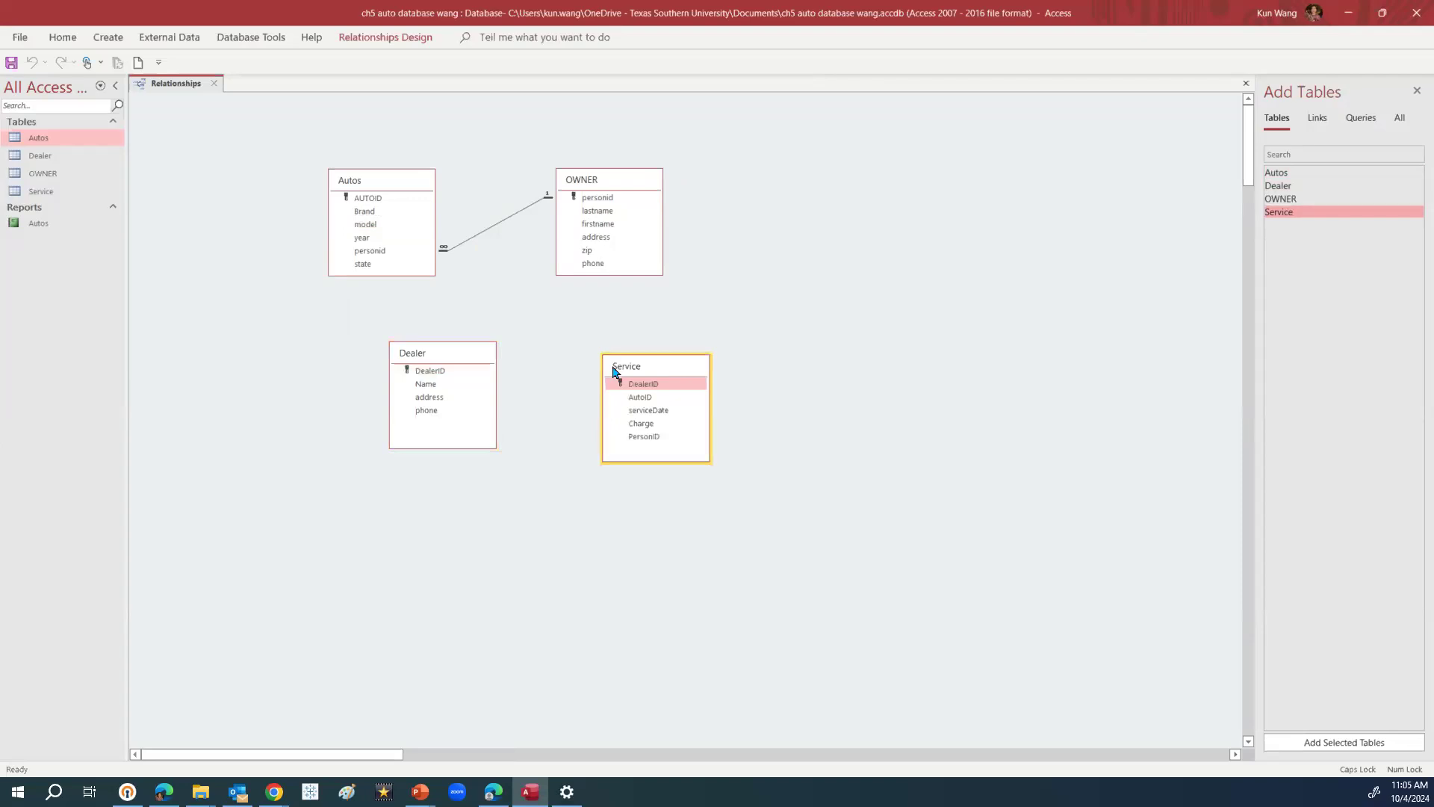
Arrange Service and Dealer side by side below Autos and OWNER
{"action": "left_click_drag", "start_coordinate": [649, 364], "coordinate": [324, 345]}
{"action": "left_click_drag", "start_coordinate": [454, 359], "coordinate": [582, 367]}
{"action": "left_click_drag", "start_coordinate": [361, 355], "coordinate": [439, 354]}
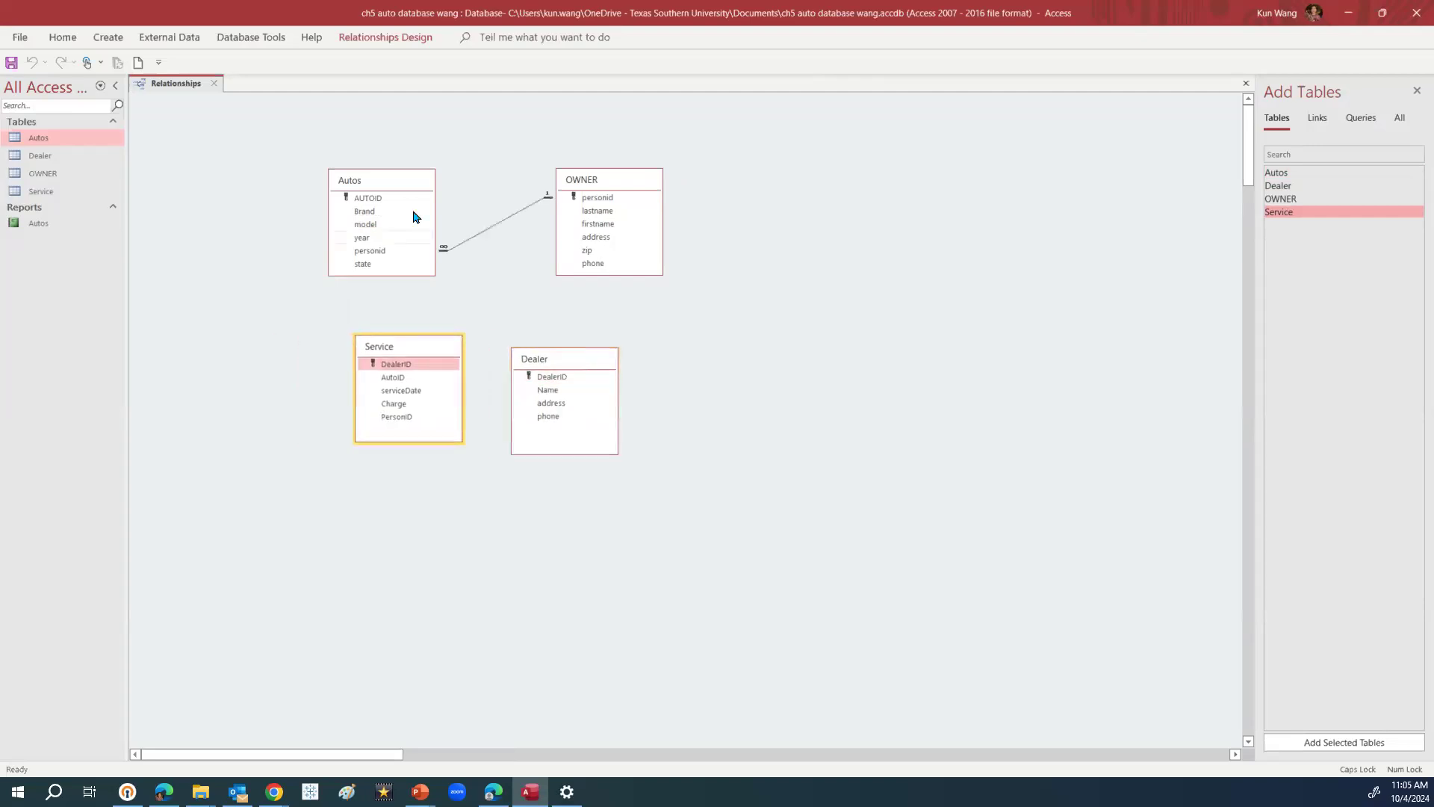
{"action": "left_click_drag", "start_coordinate": [588, 364], "coordinate": [634, 403]}
{"action": "left_click_drag", "start_coordinate": [432, 346], "coordinate": [460, 374]}
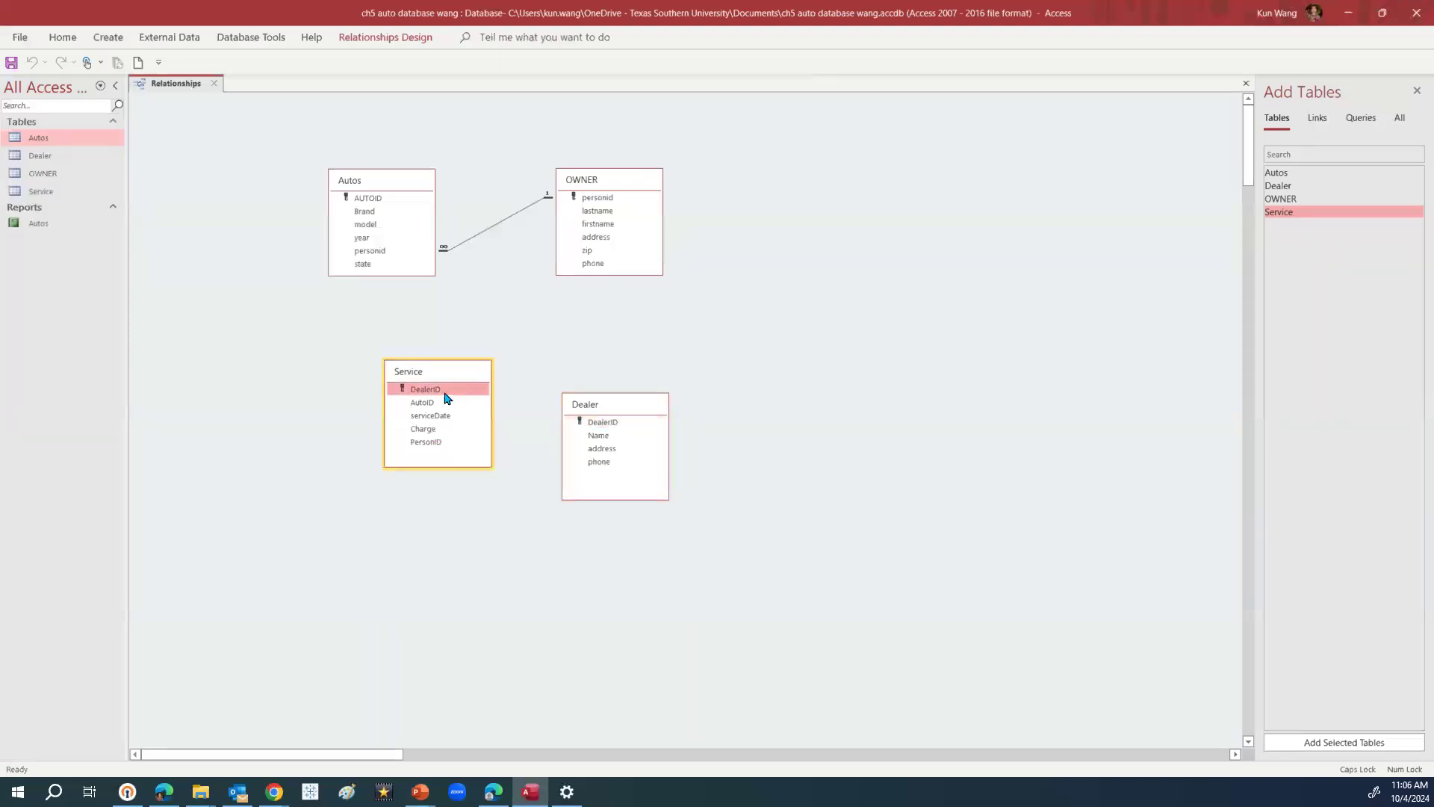
{"action": "left_click_drag", "start_coordinate": [640, 410], "coordinate": [665, 410]}
{"action": "left_click", "coordinate": [643, 422]}
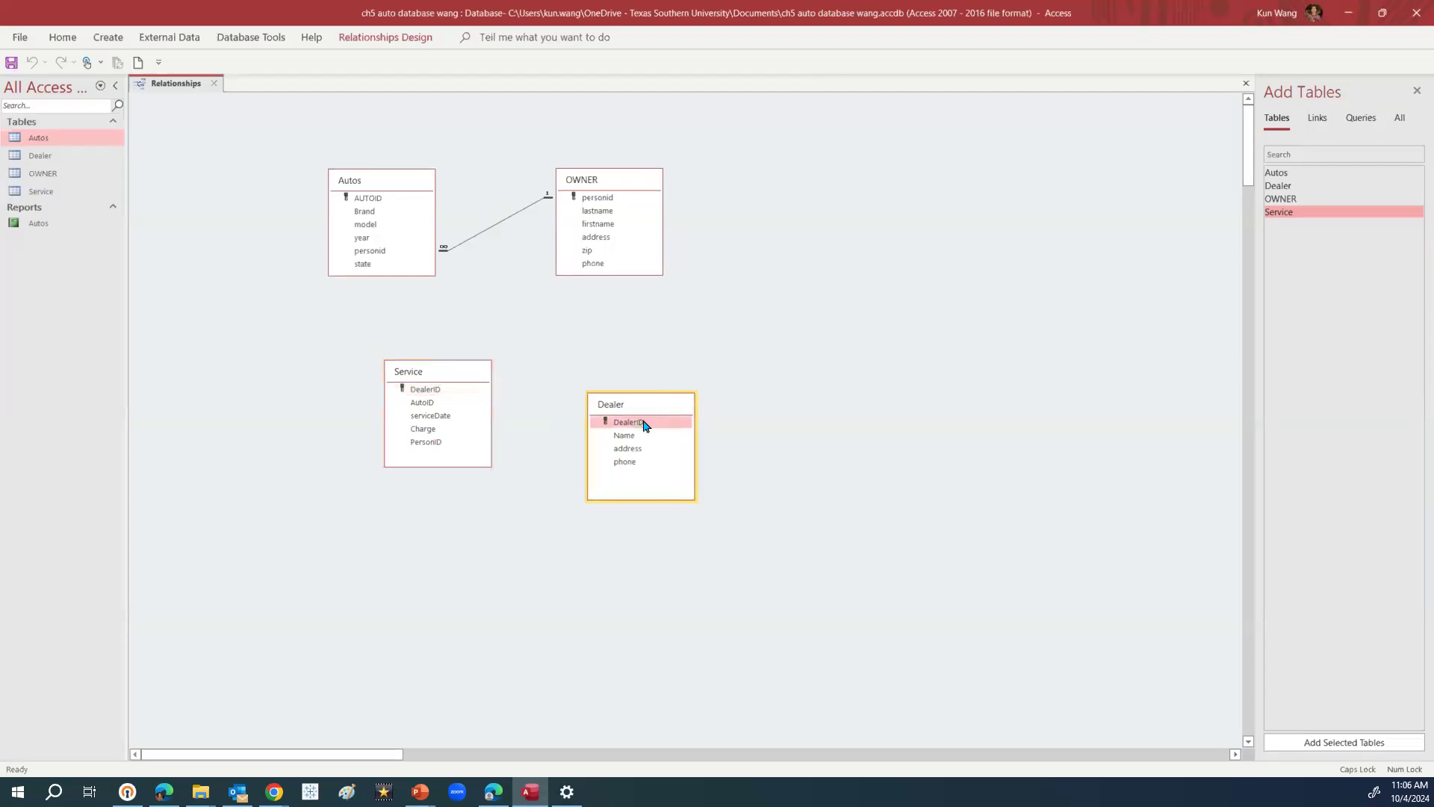
{"action": "left_click", "coordinate": [441, 389]}
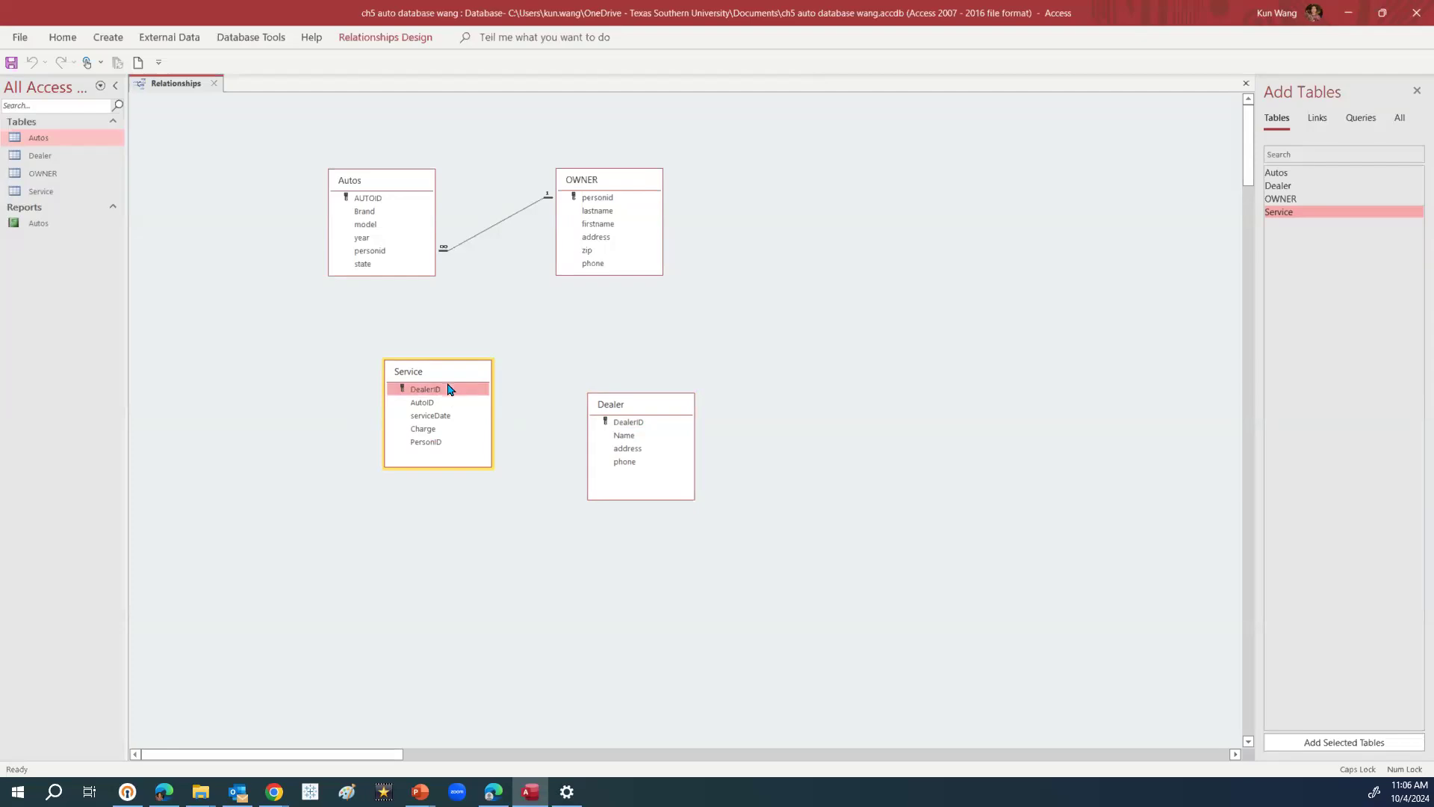
Link Service to Dealer on DealerID and Service to Autos on AutoID
{"action": "left_click_drag", "start_coordinate": [449, 391], "coordinate": [633, 429]}
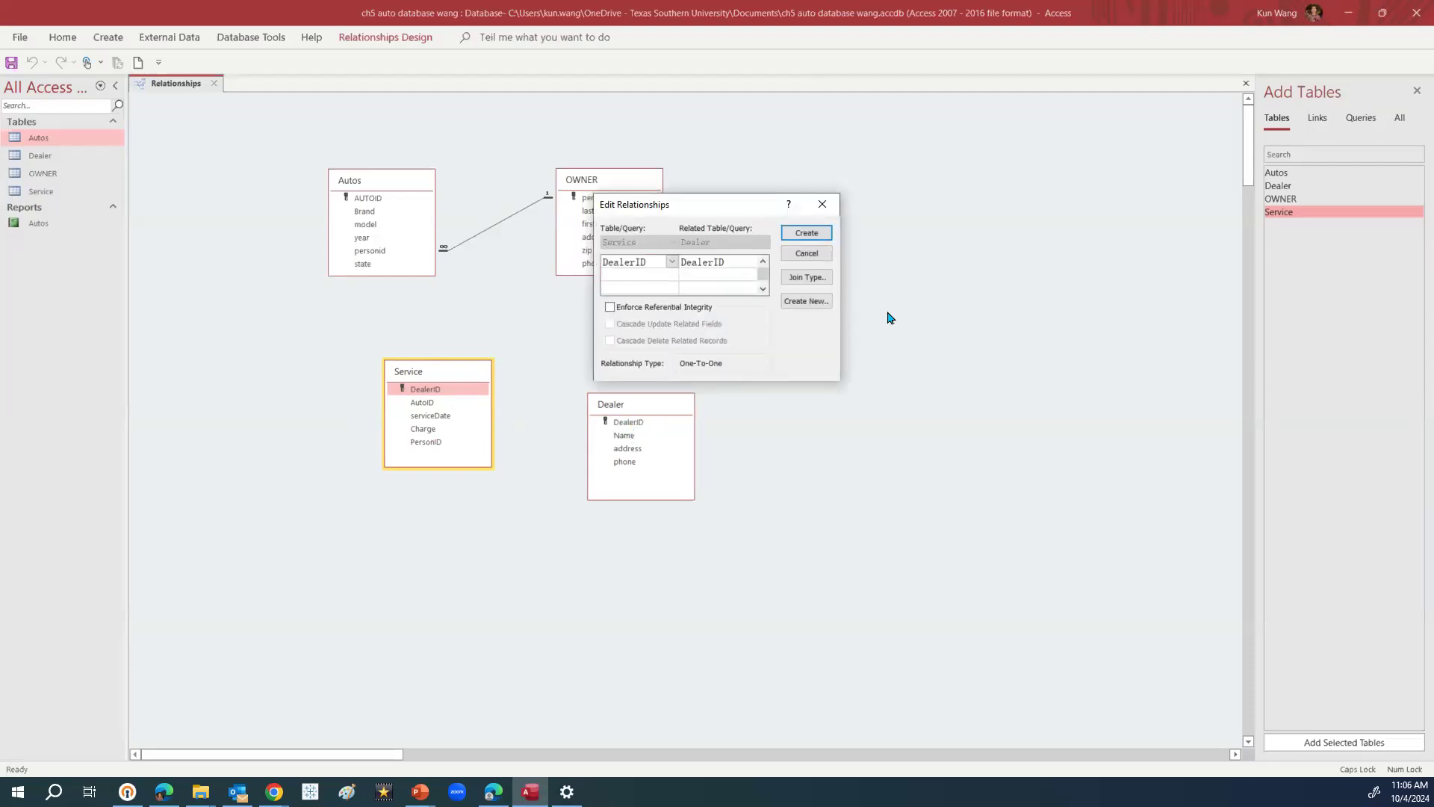
{"action": "left_click", "coordinate": [817, 234]}
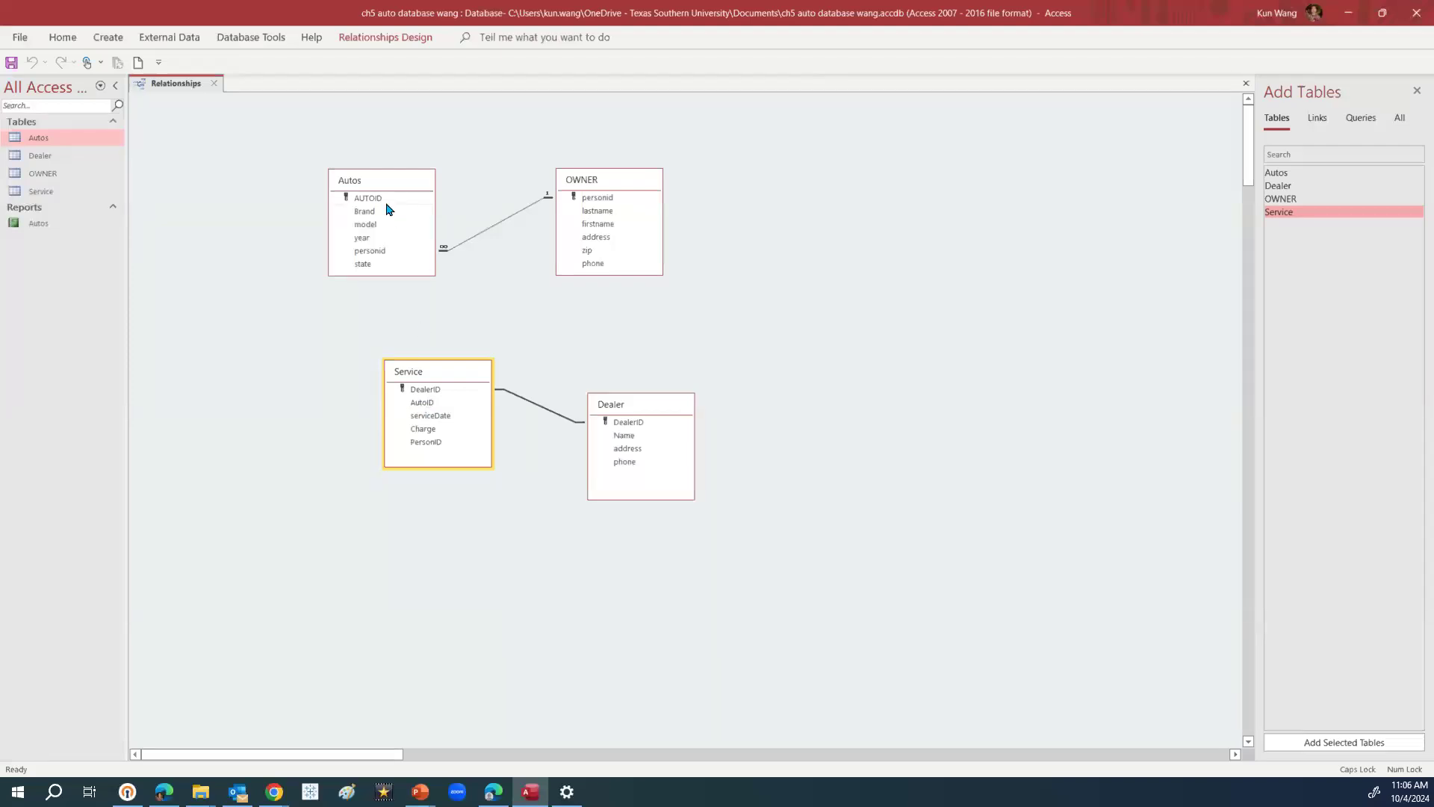
{"action": "left_click", "coordinate": [430, 406]}
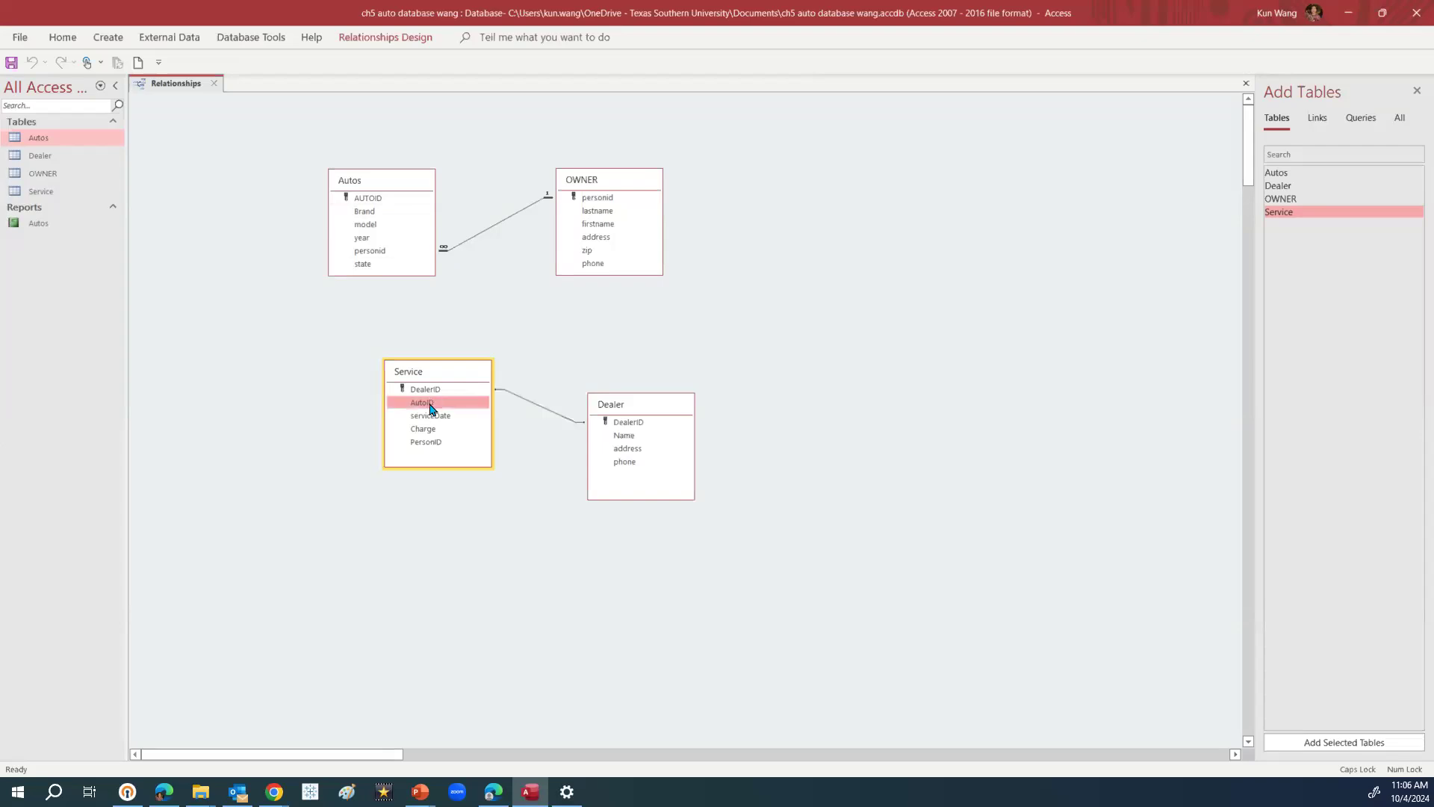
{"action": "left_click_drag", "start_coordinate": [431, 407], "coordinate": [377, 205]}
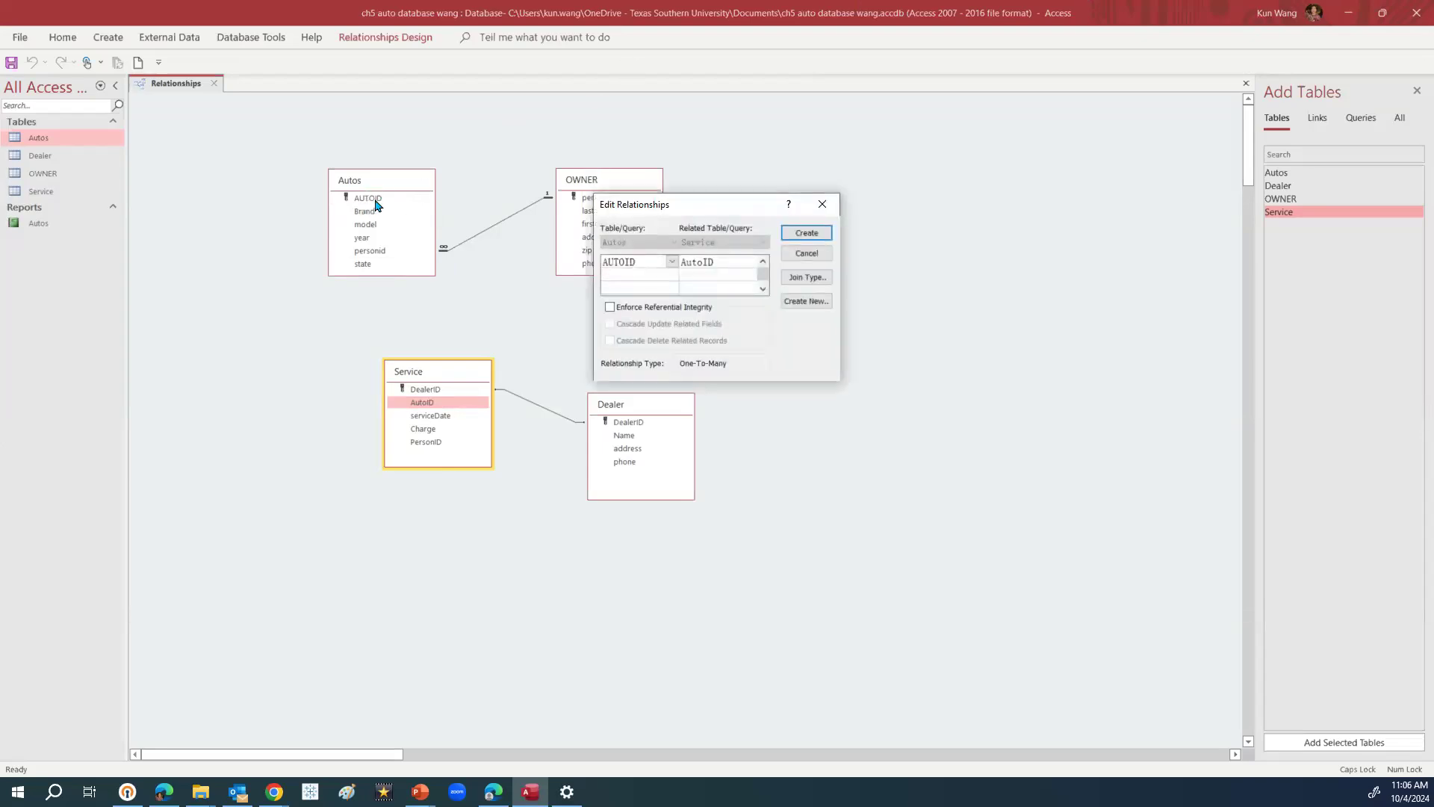
{"action": "left_click", "coordinate": [807, 235]}
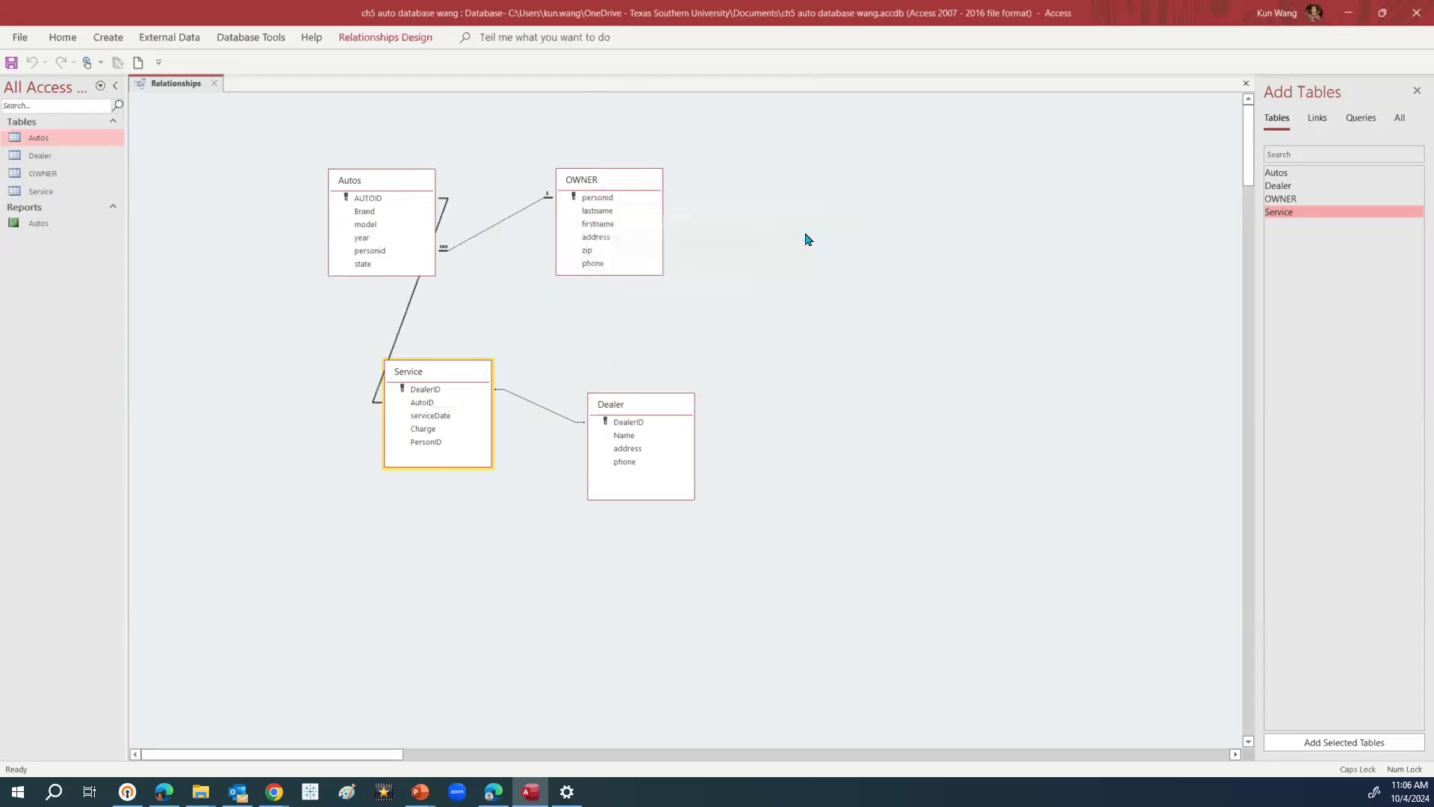
Reposition Service and Dealer, then drag OWNER's personid onto Service's PersonID
{"action": "left_click_drag", "start_coordinate": [467, 375], "coordinate": [533, 420]}
{"action": "left_click_drag", "start_coordinate": [675, 403], "coordinate": [752, 471]}
{"action": "left_click_drag", "start_coordinate": [527, 419], "coordinate": [548, 428]}
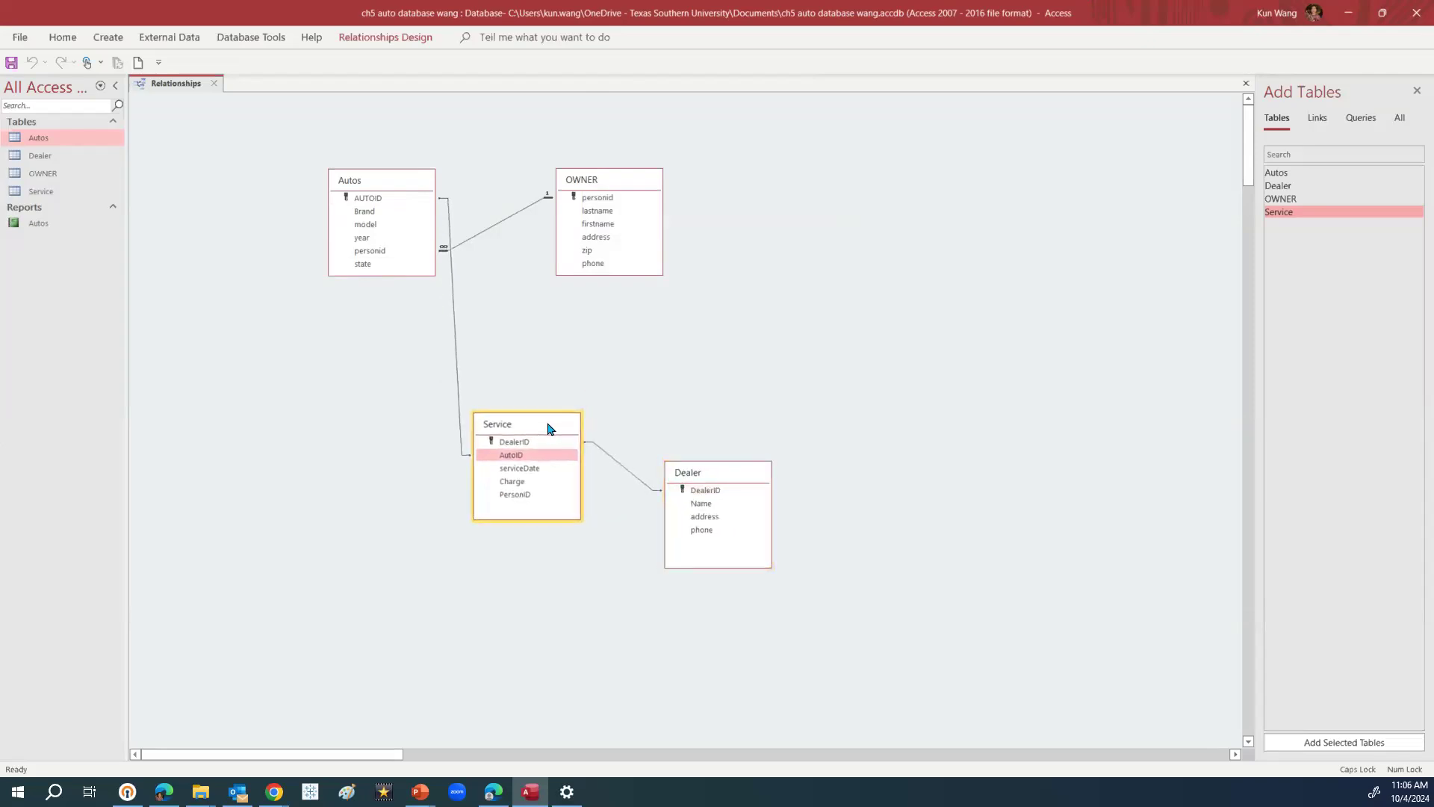
{"action": "left_click", "coordinate": [603, 200]}
{"action": "left_click_drag", "start_coordinate": [603, 200], "coordinate": [520, 500]}
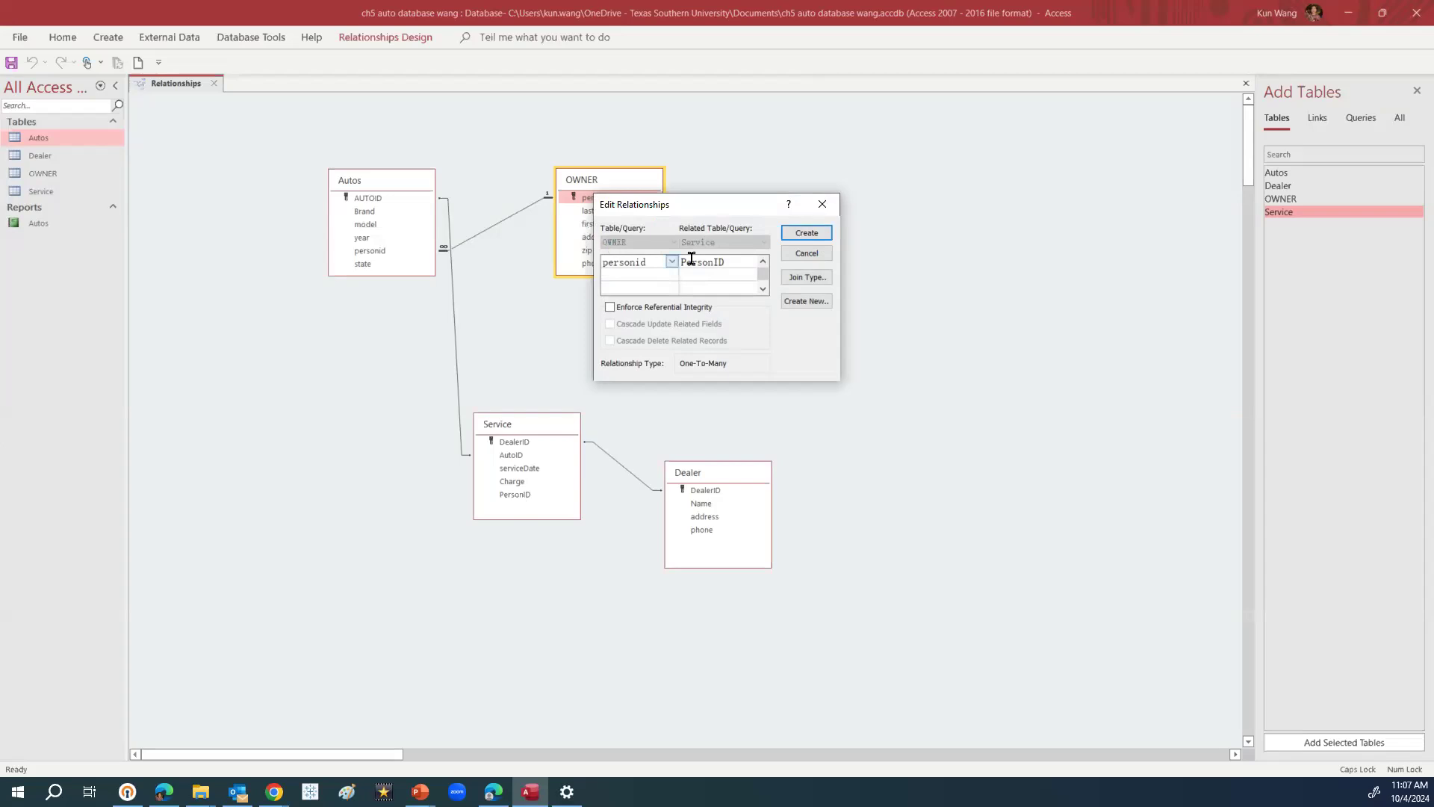
Create the OWNER–Service relationship on personid and nudge Service and OWNER into place
{"action": "left_click", "coordinate": [806, 233]}
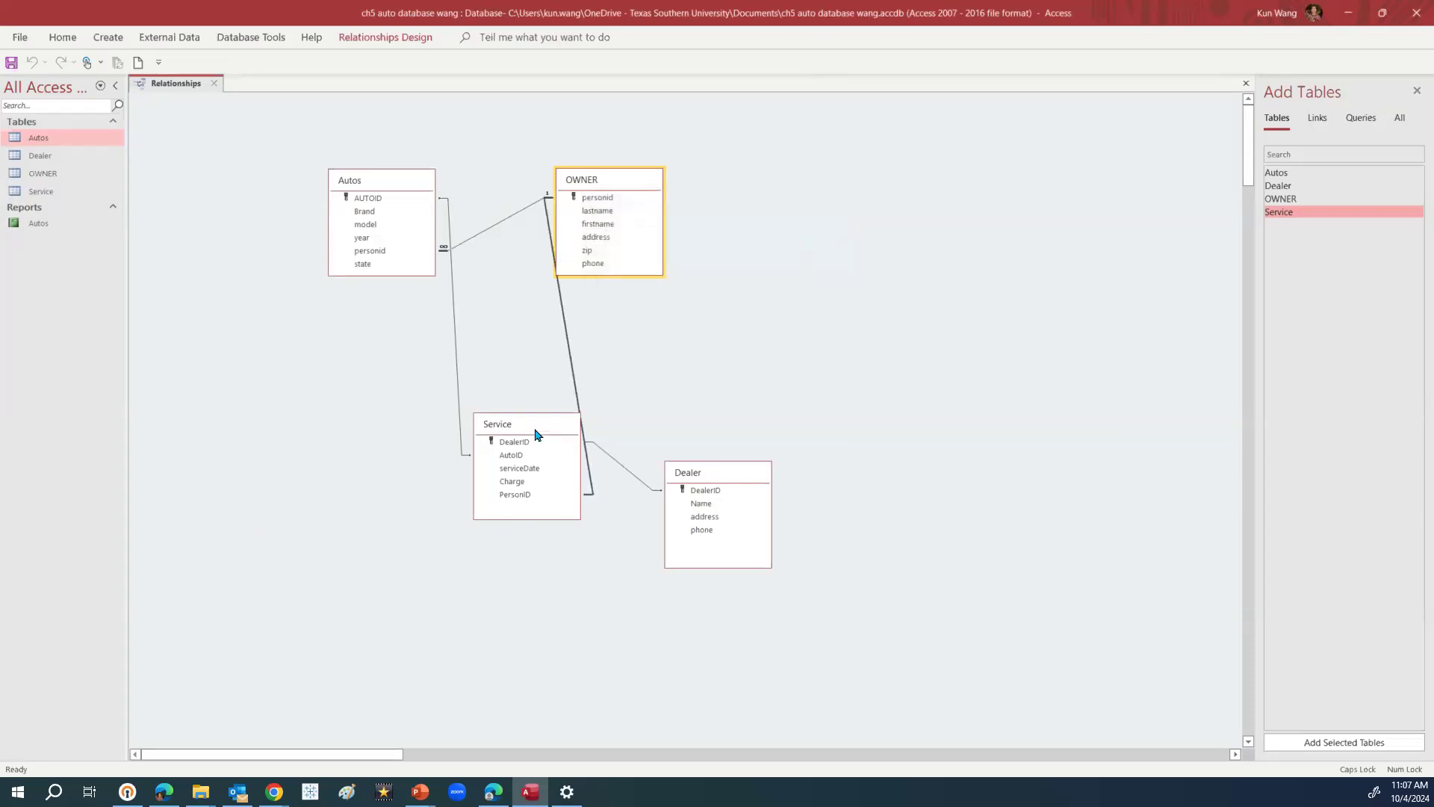
{"action": "left_click_drag", "start_coordinate": [537, 431], "coordinate": [522, 438]}
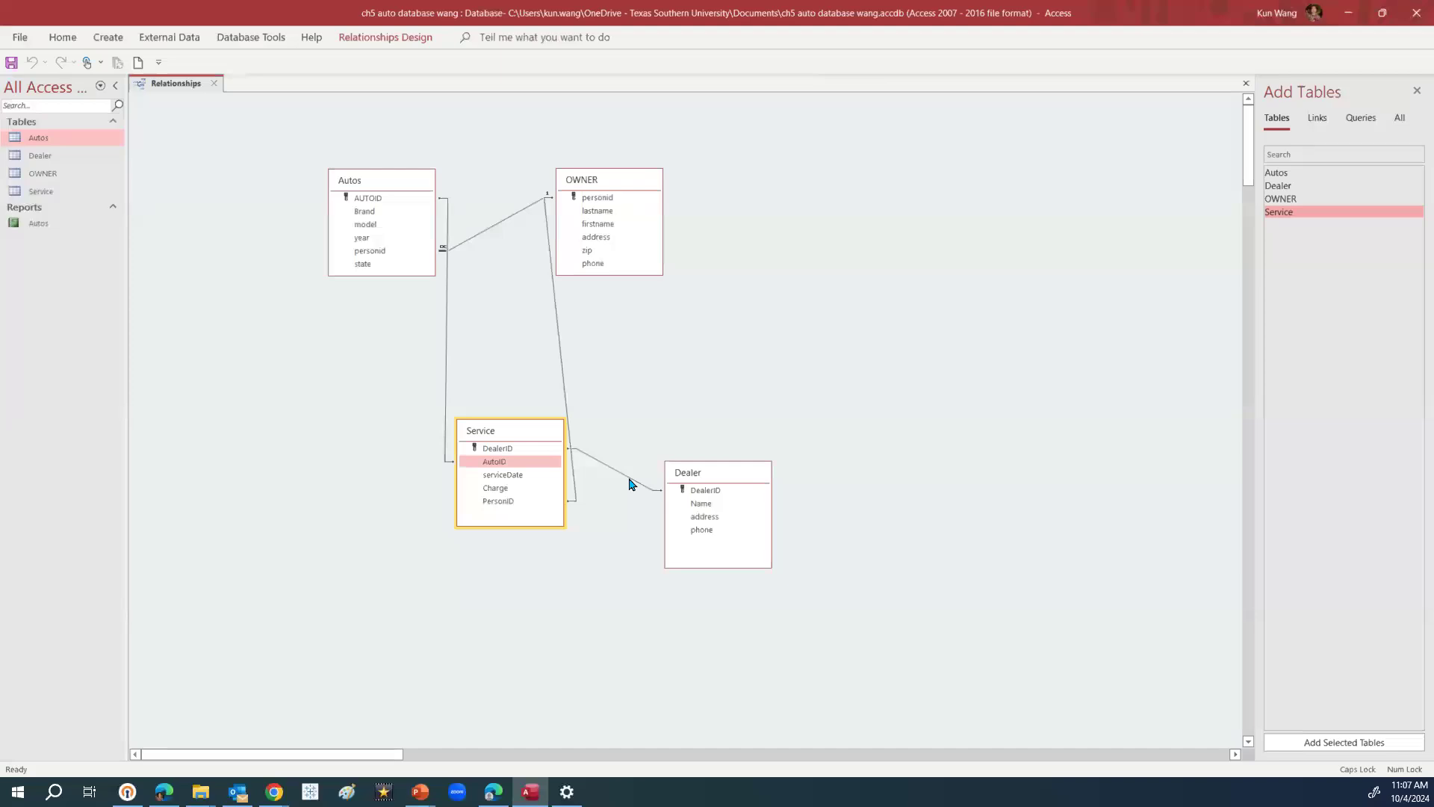
{"action": "left_click_drag", "start_coordinate": [647, 180], "coordinate": [678, 180]}
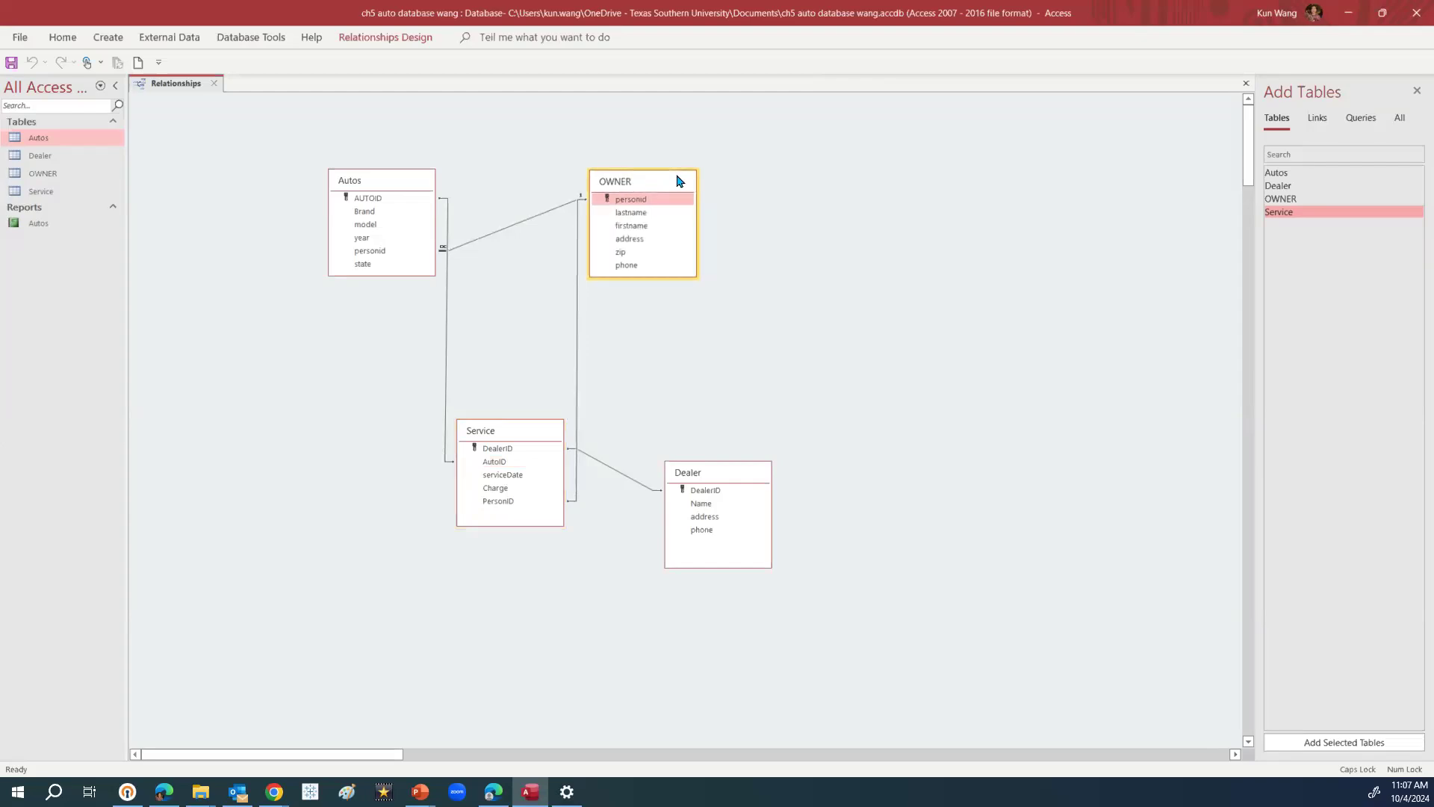
Close the Relationships window, saving the layout, and switch away from Access
{"action": "left_click", "coordinate": [215, 85]}
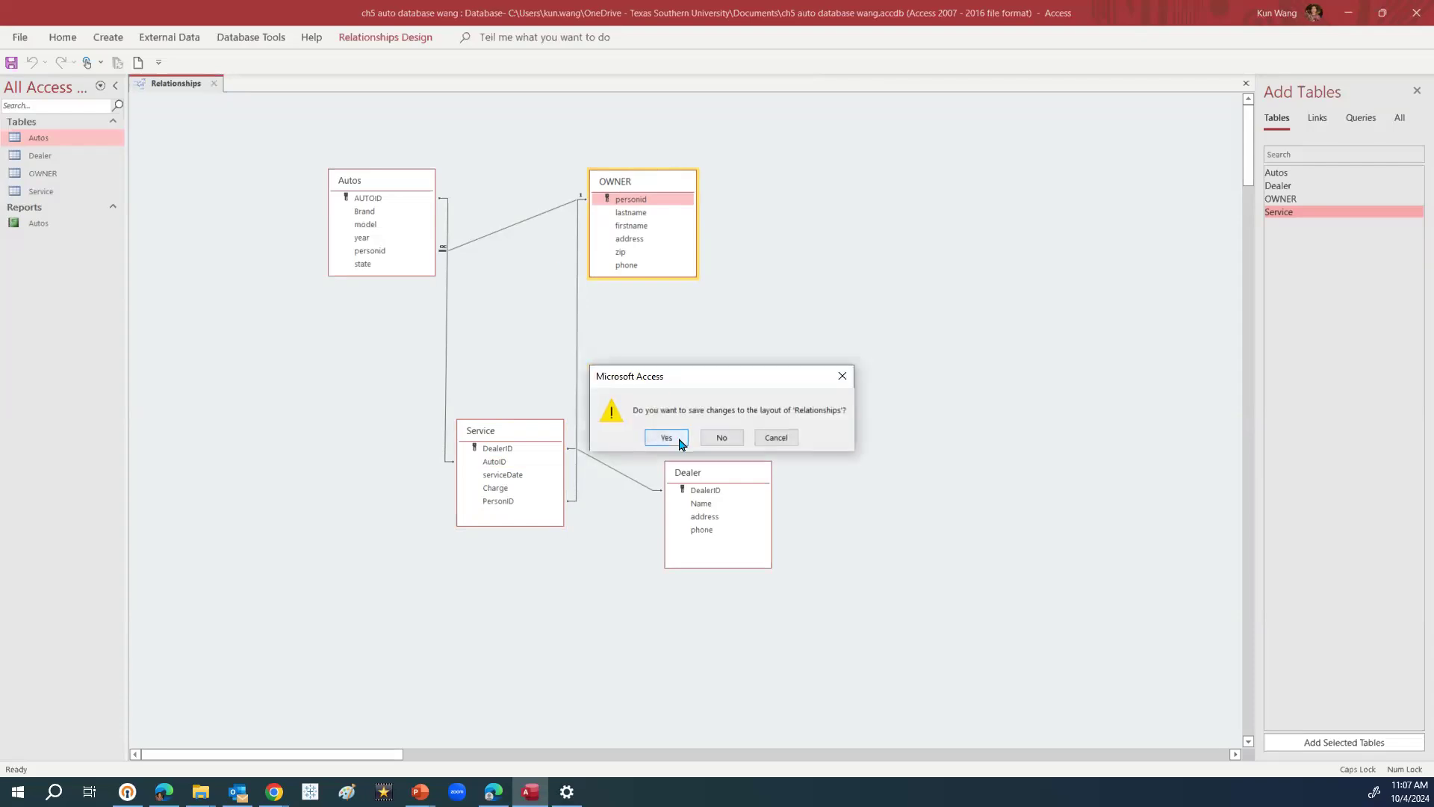
{"action": "left_click", "coordinate": [680, 443]}
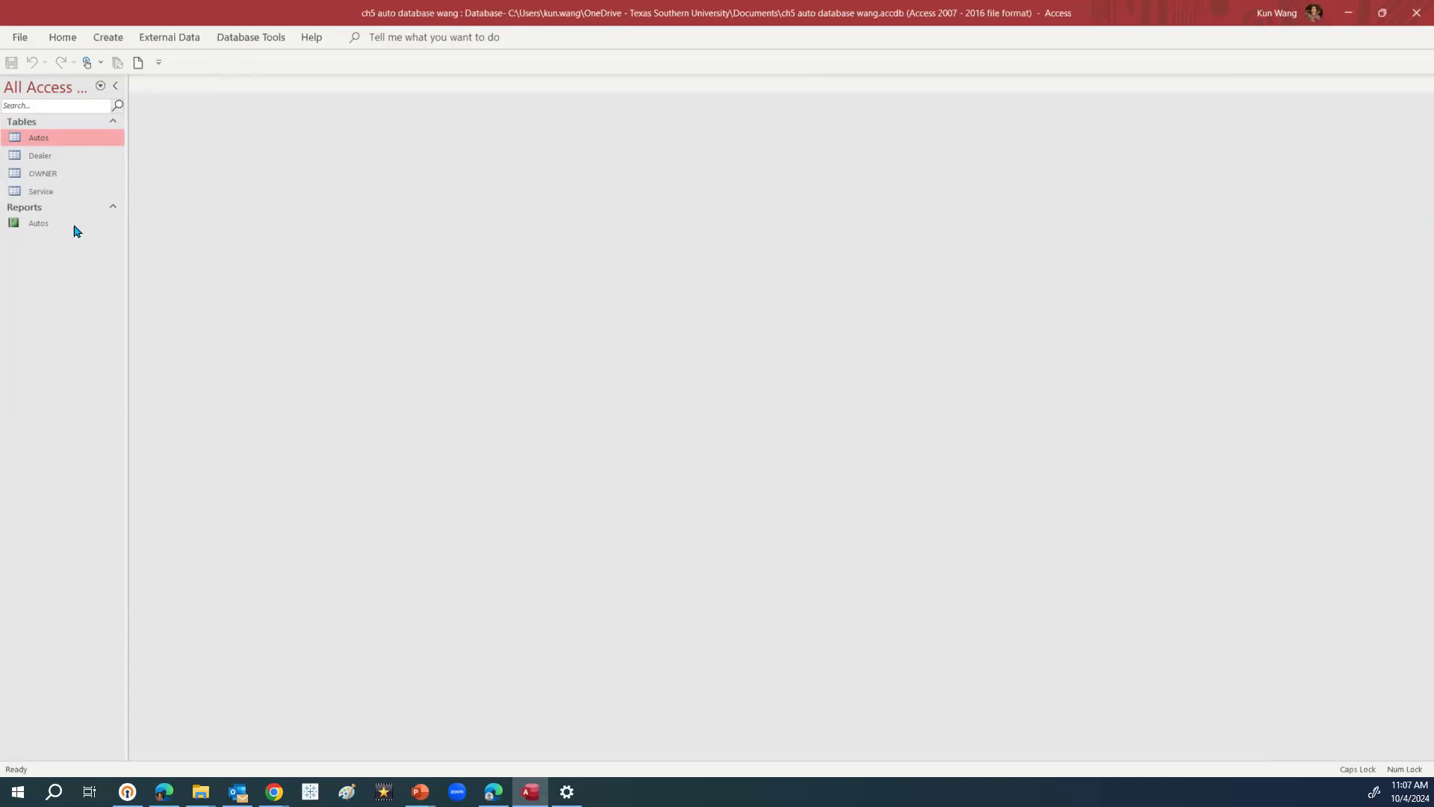
{"action": "key", "text": "alt+Tab"}
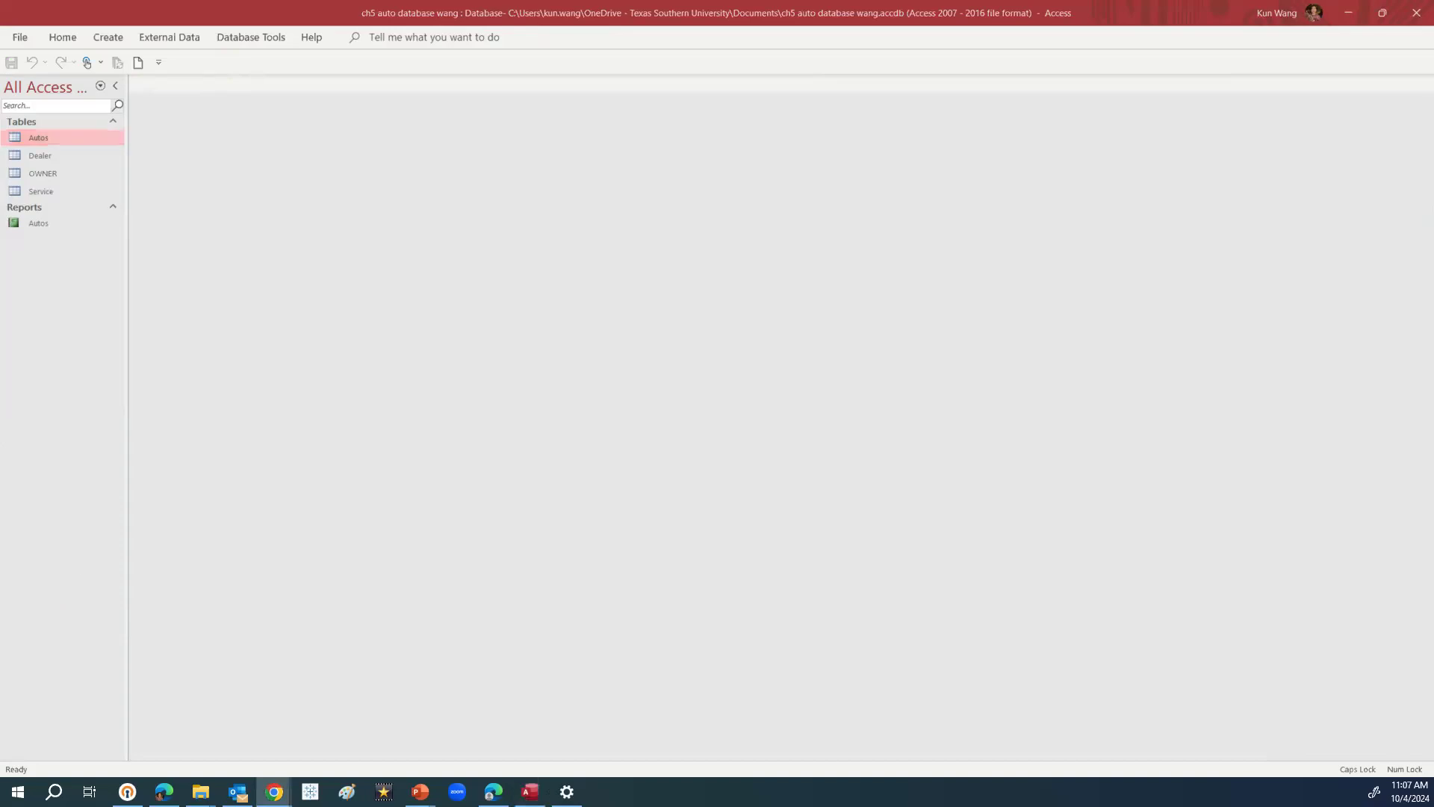